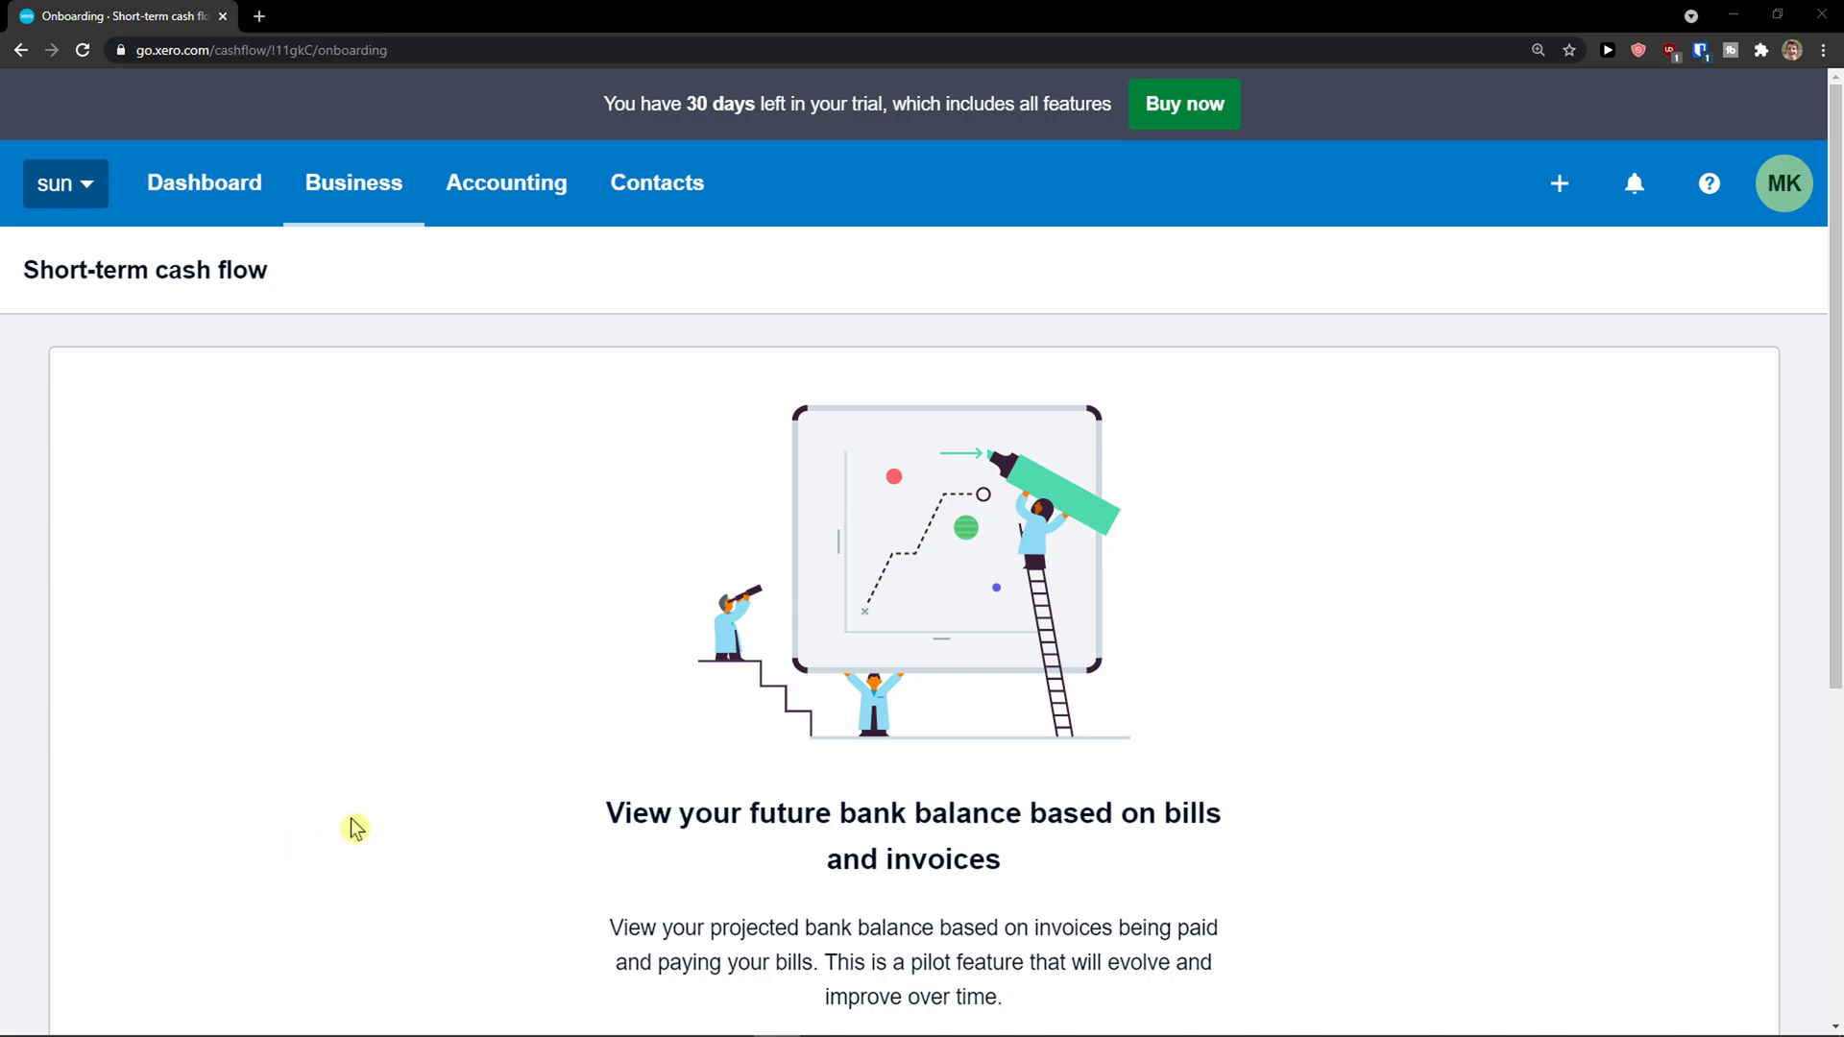
Go to the organisation's Settings page from the organisation name menu.
{"action": "left_click", "coordinate": [91, 183]}
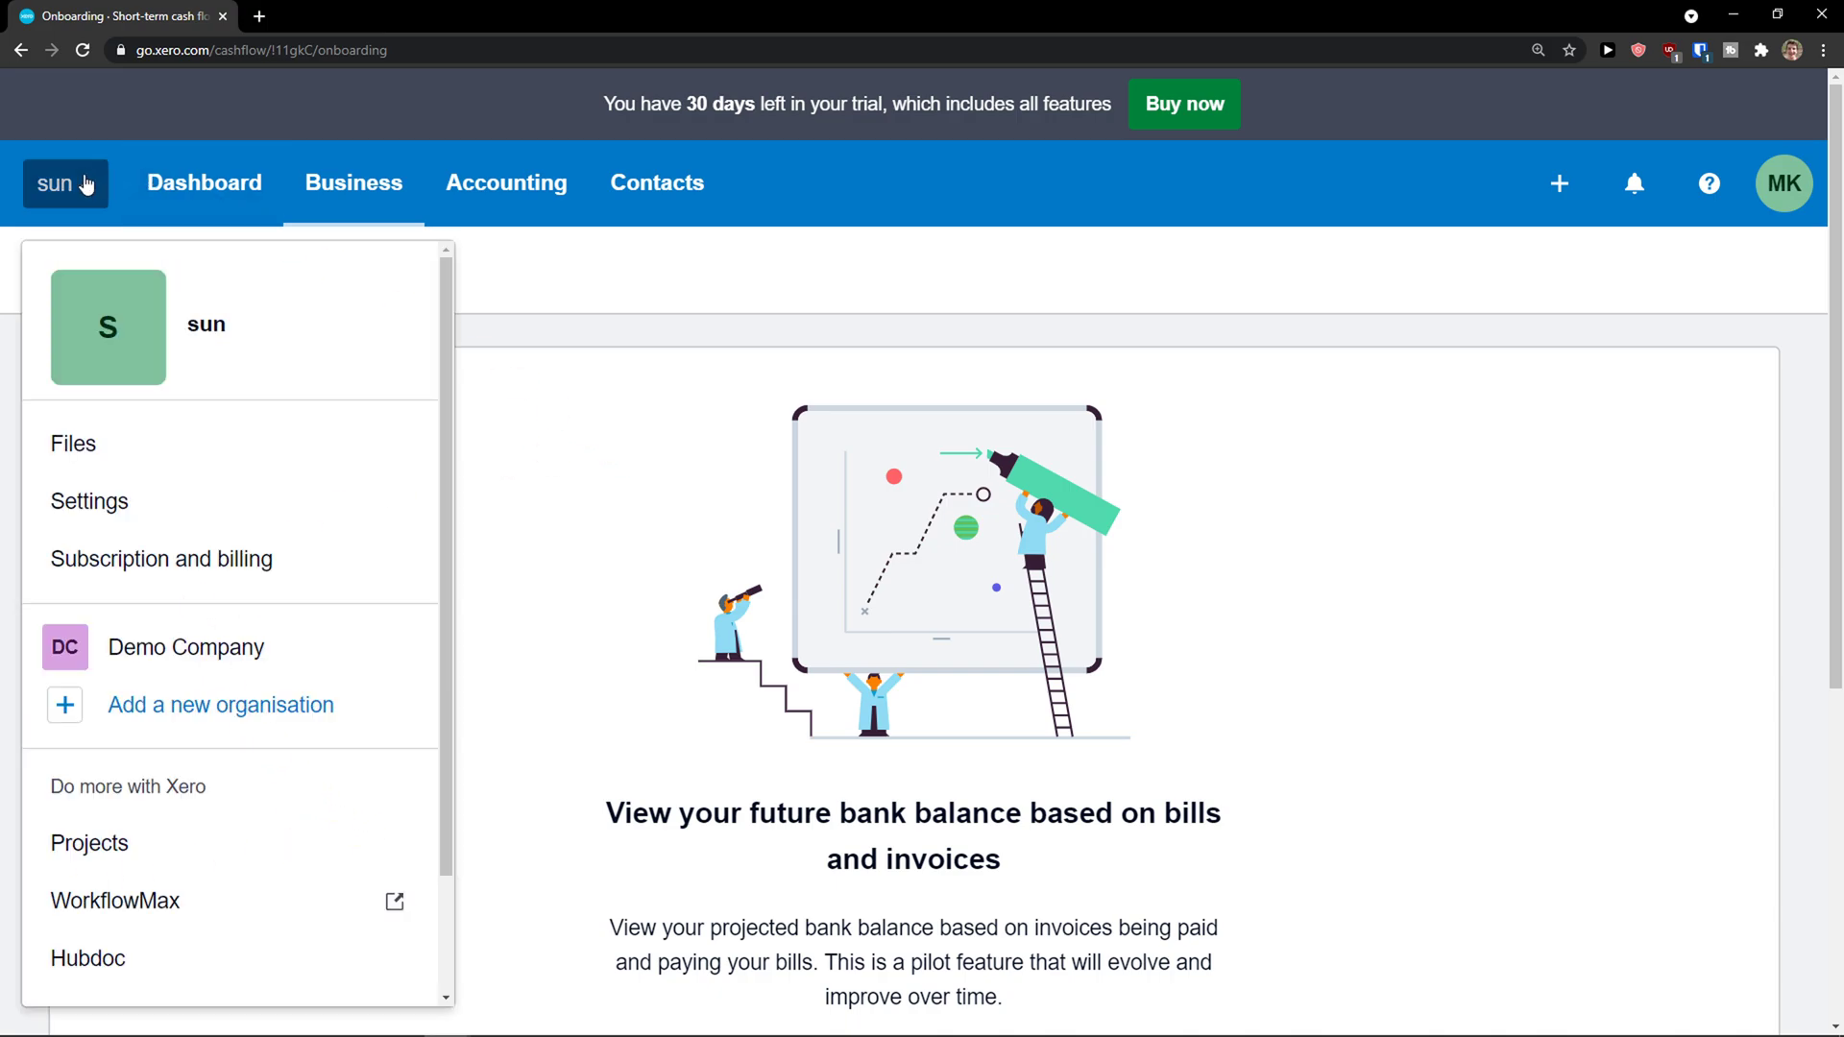
{"action": "left_click", "coordinate": [142, 499]}
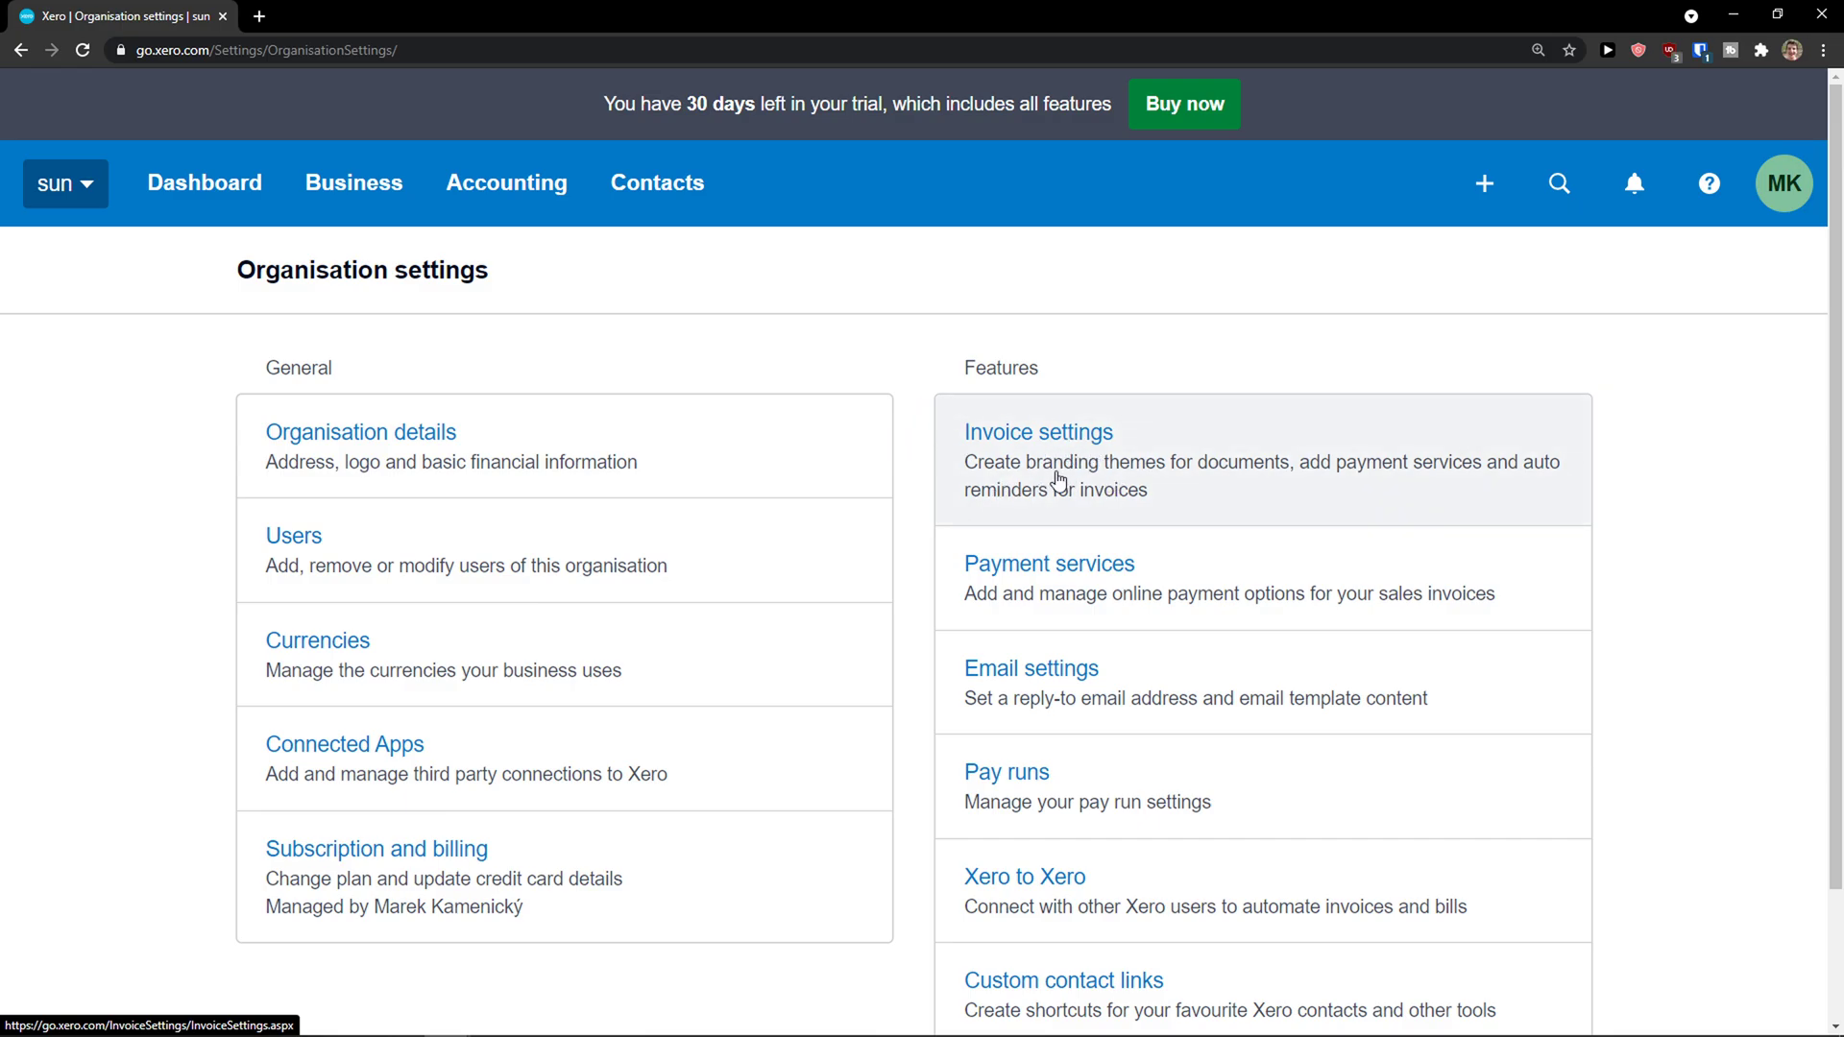
Open Invoice settings and review the Standard theme (US Letter, Arial Unicode MS 9pt).
{"action": "left_click", "coordinate": [1165, 455]}
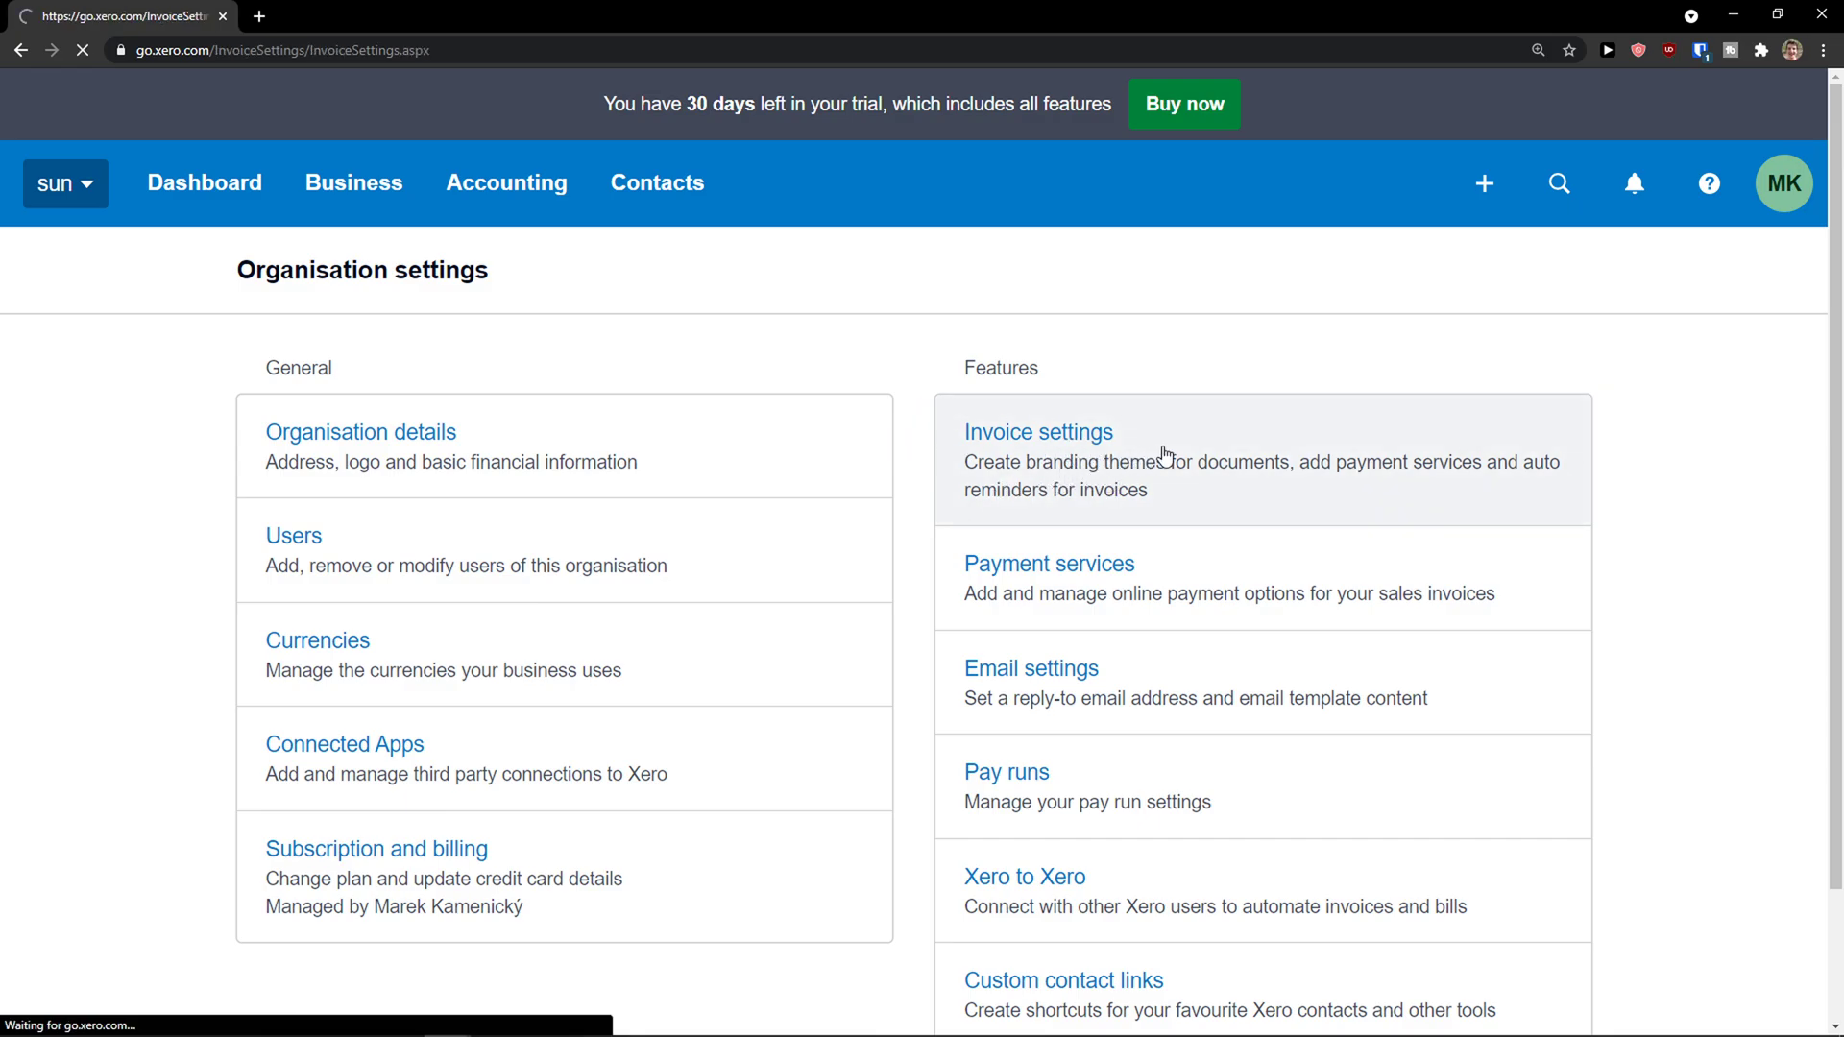
{"action": "scroll", "coordinate": [1178, 497], "scroll_direction": "down", "scroll_amount": 1}
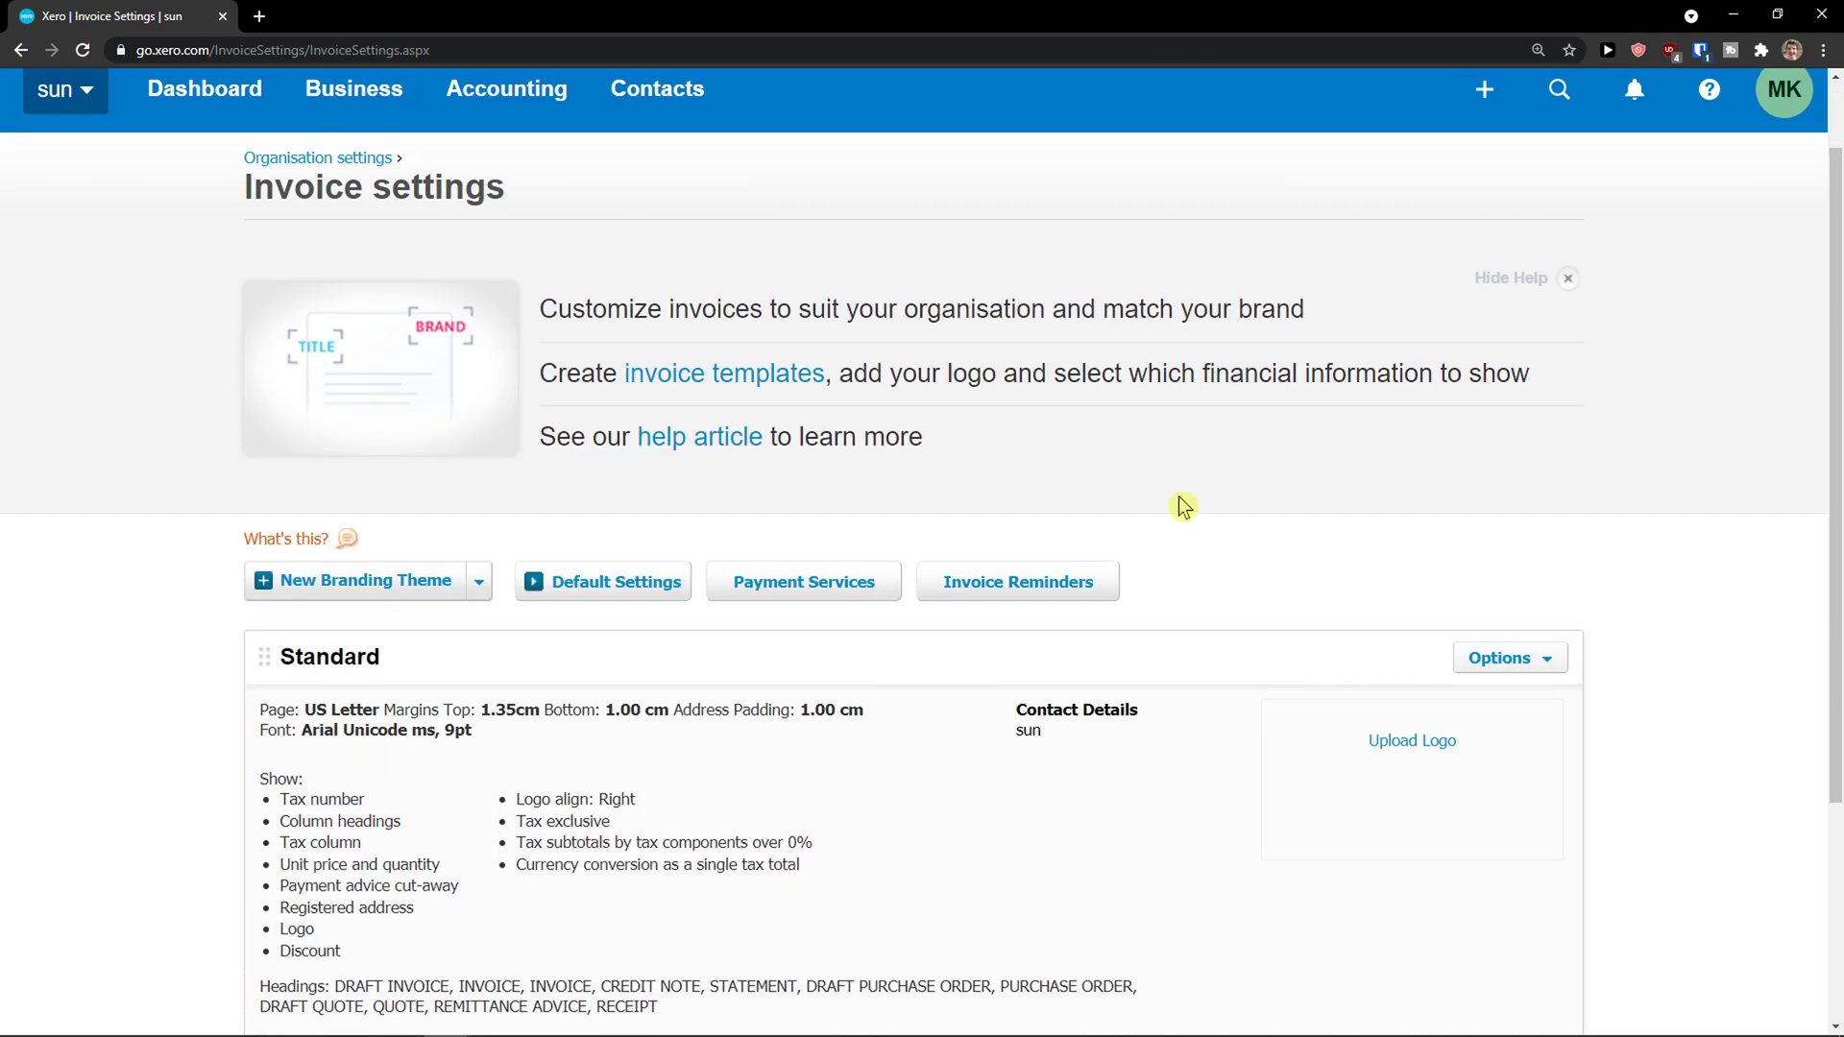
{"action": "scroll", "coordinate": [1179, 498], "scroll_direction": "up", "scroll_amount": 1}
{"action": "scroll", "coordinate": [1172, 494], "scroll_direction": "down", "scroll_amount": 1}
{"action": "scroll", "coordinate": [1164, 500], "scroll_direction": "down", "scroll_amount": 2}
{"action": "scroll", "coordinate": [1161, 502], "scroll_direction": "up", "scroll_amount": 2}
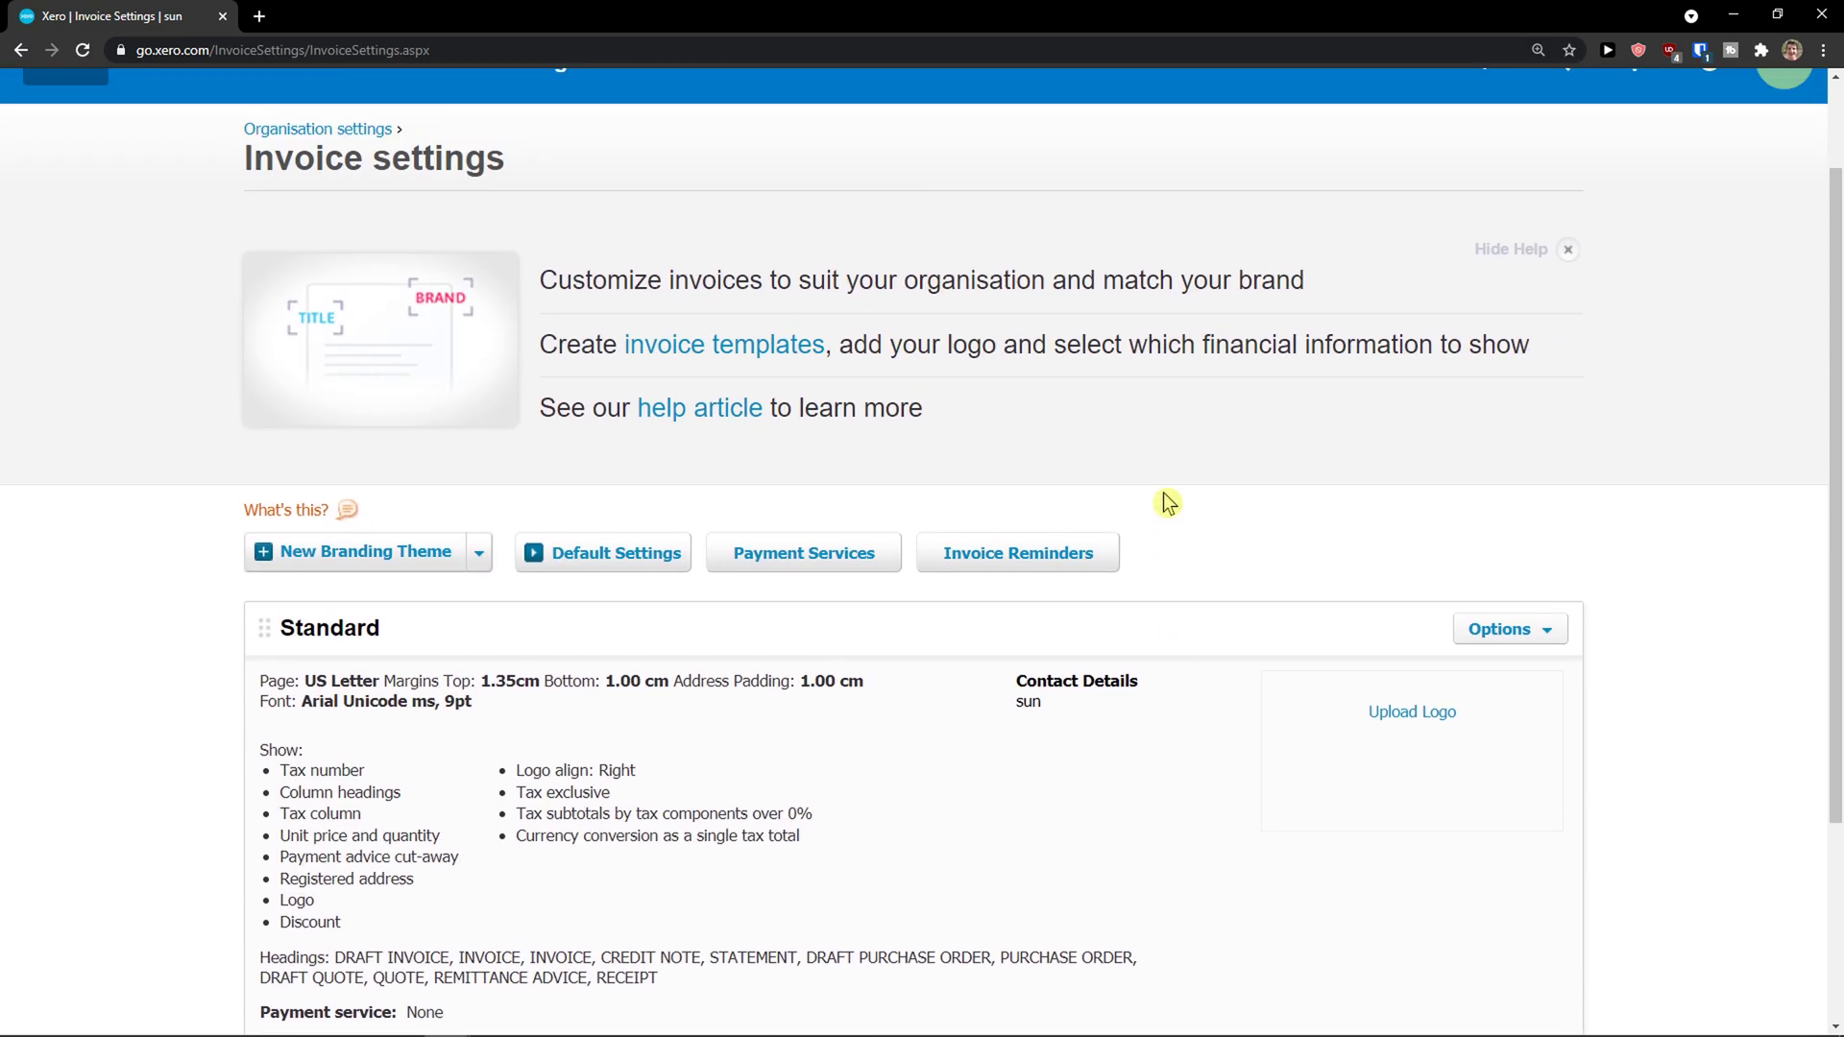
{"action": "scroll", "coordinate": [1153, 493], "scroll_direction": "down", "scroll_amount": 1}
{"action": "scroll", "coordinate": [445, 317], "scroll_direction": "down", "scroll_amount": 2}
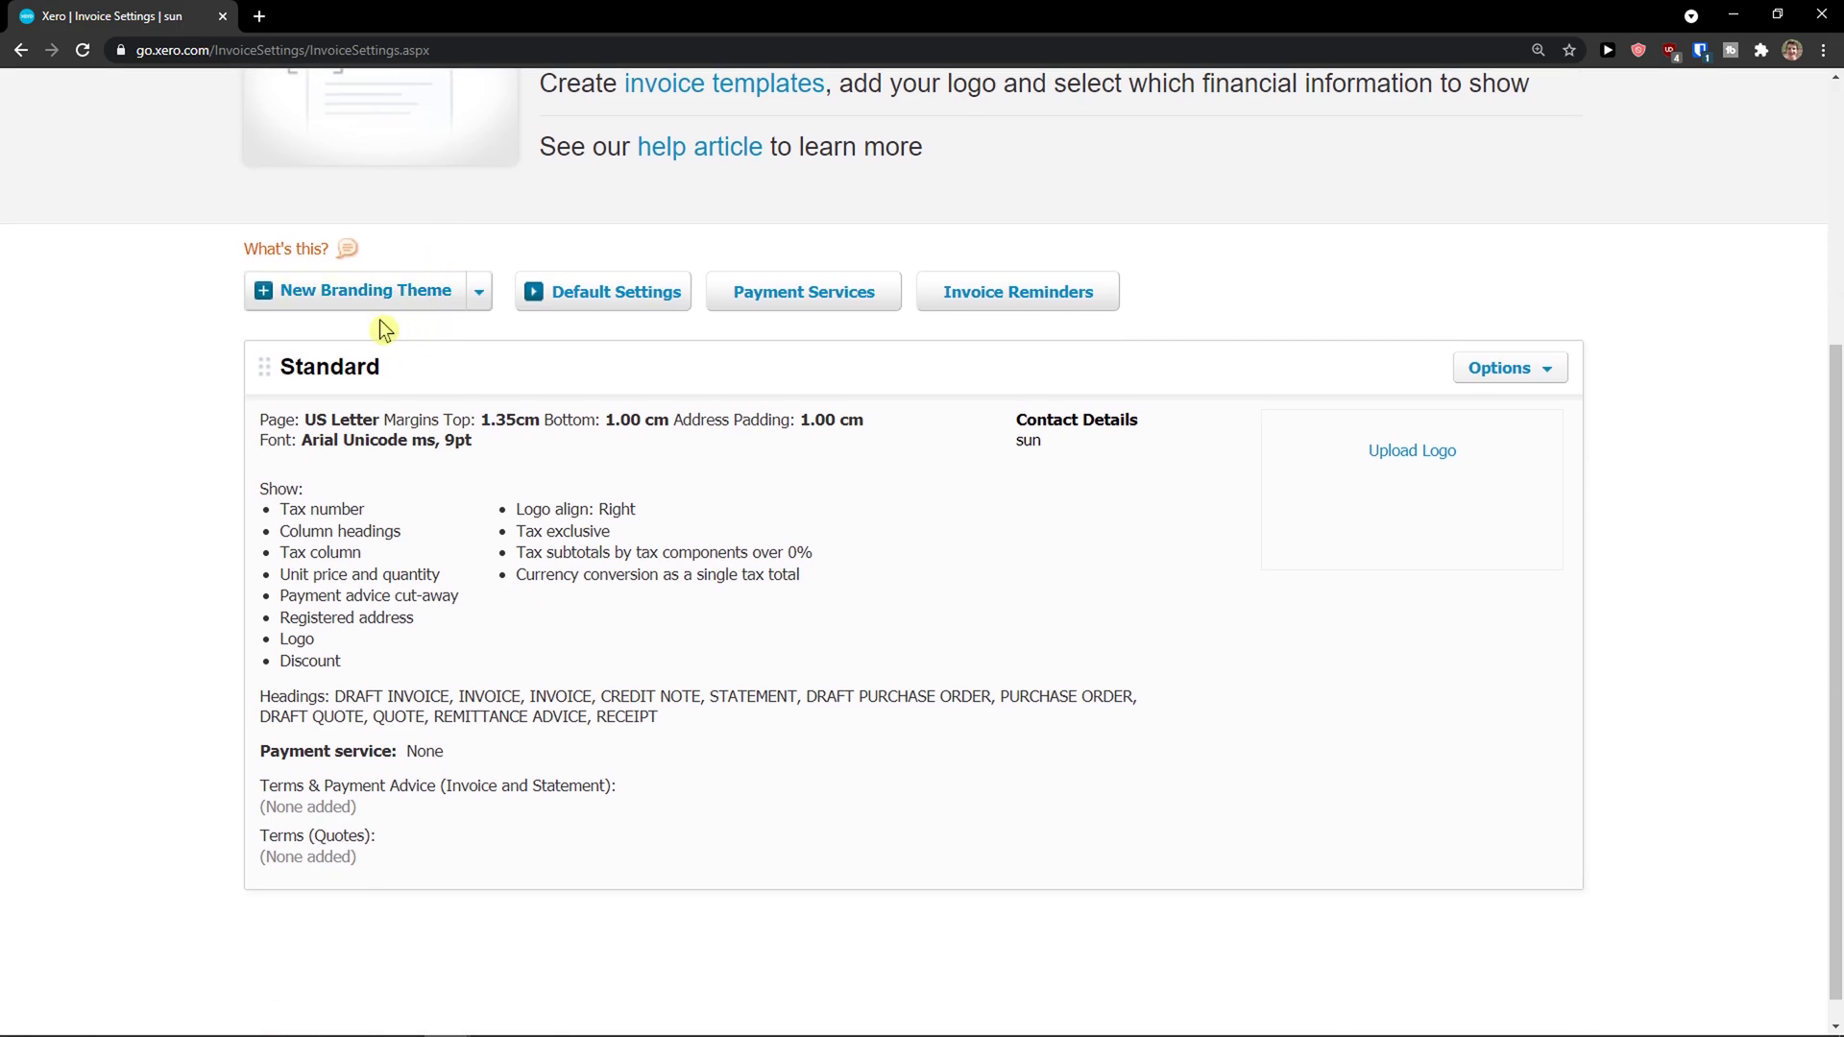
{"action": "scroll", "coordinate": [480, 355], "scroll_direction": "down", "scroll_amount": 1}
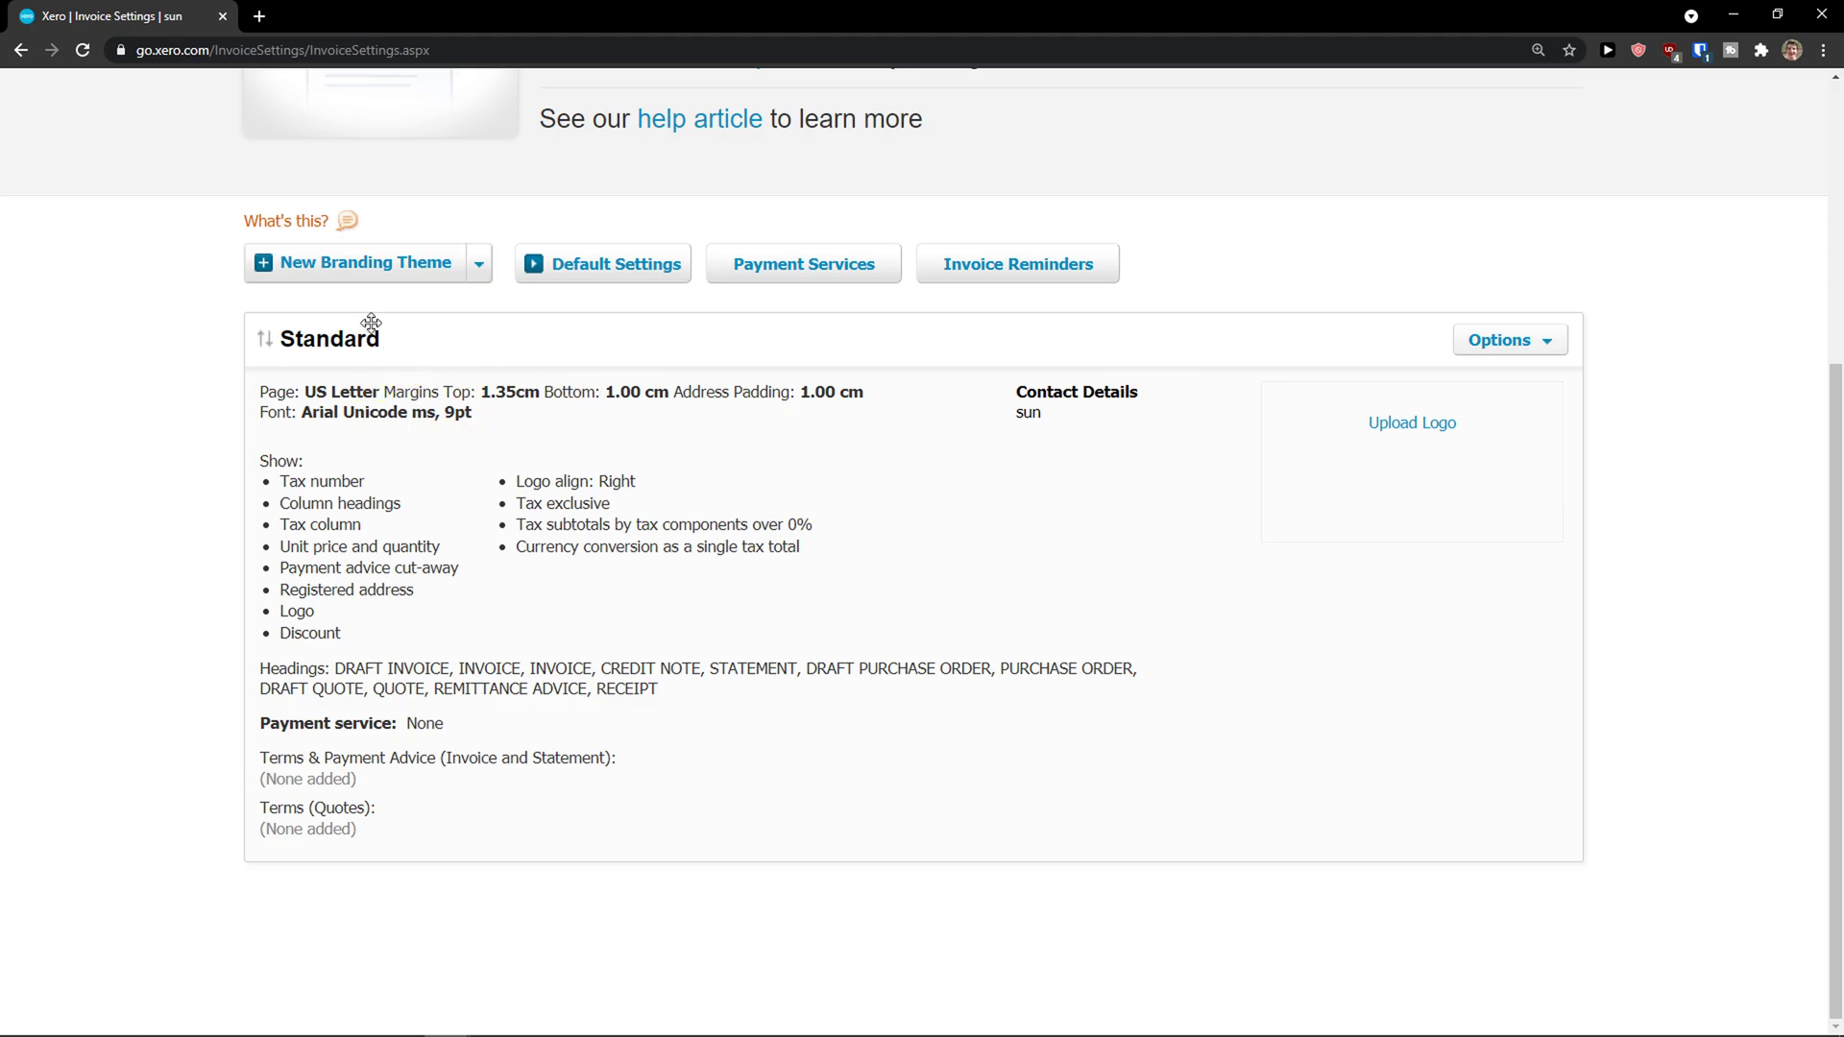
Start a new branding theme and retitle approved invoices 'APPROVED INVOICE'.
{"action": "left_click", "coordinate": [384, 274]}
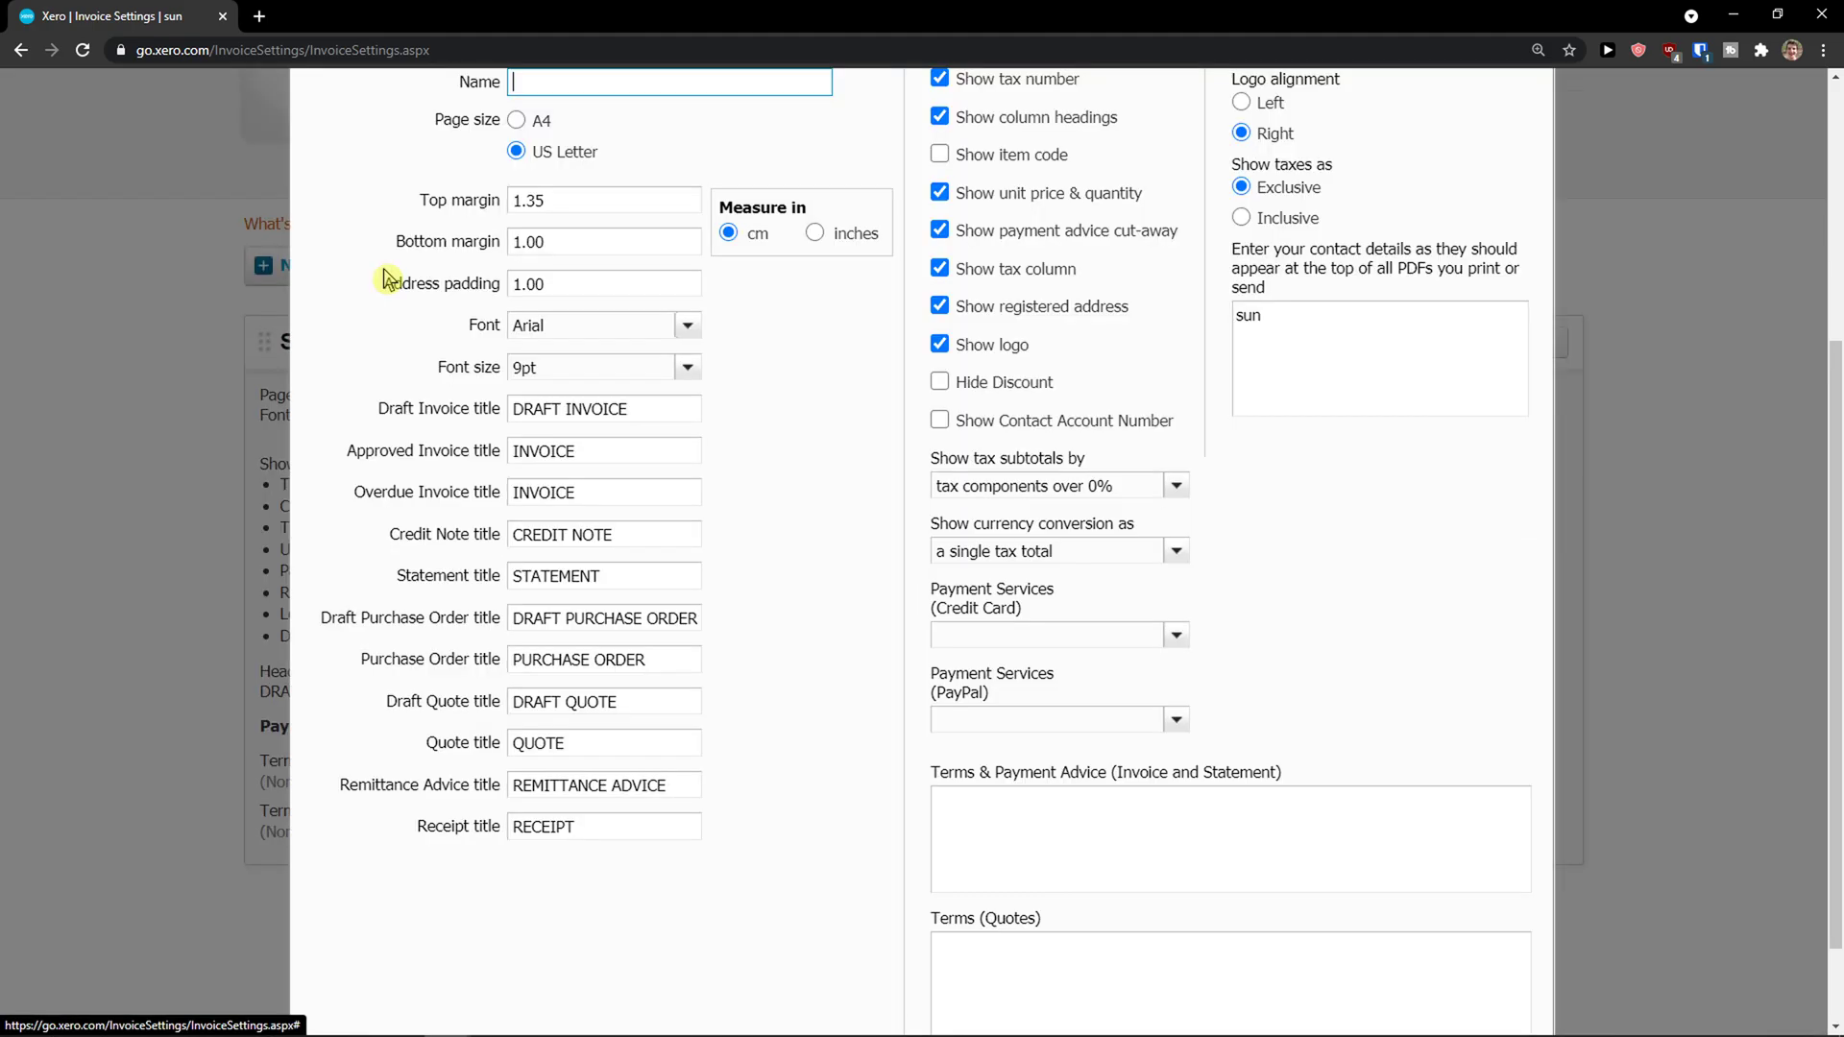
{"action": "scroll", "coordinate": [574, 307], "scroll_direction": "down", "scroll_amount": 1}
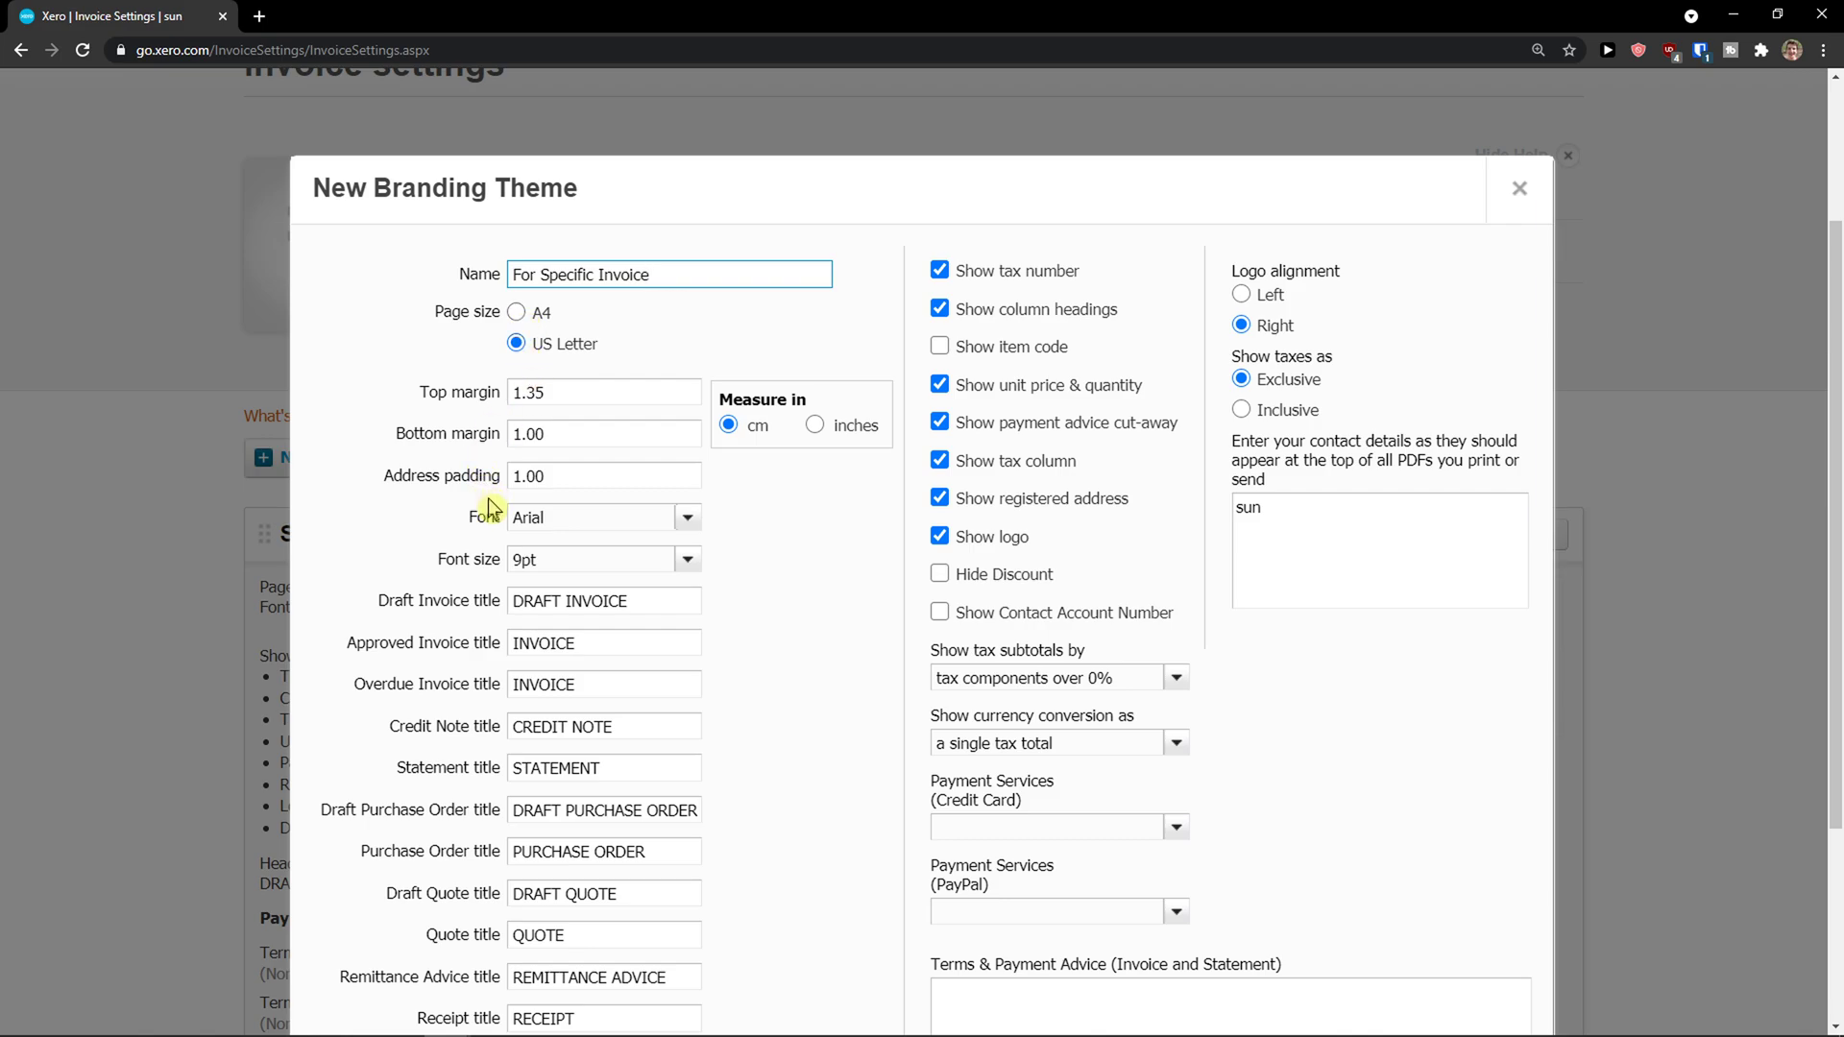
{"action": "scroll", "coordinate": [501, 546], "scroll_direction": "down", "scroll_amount": 1}
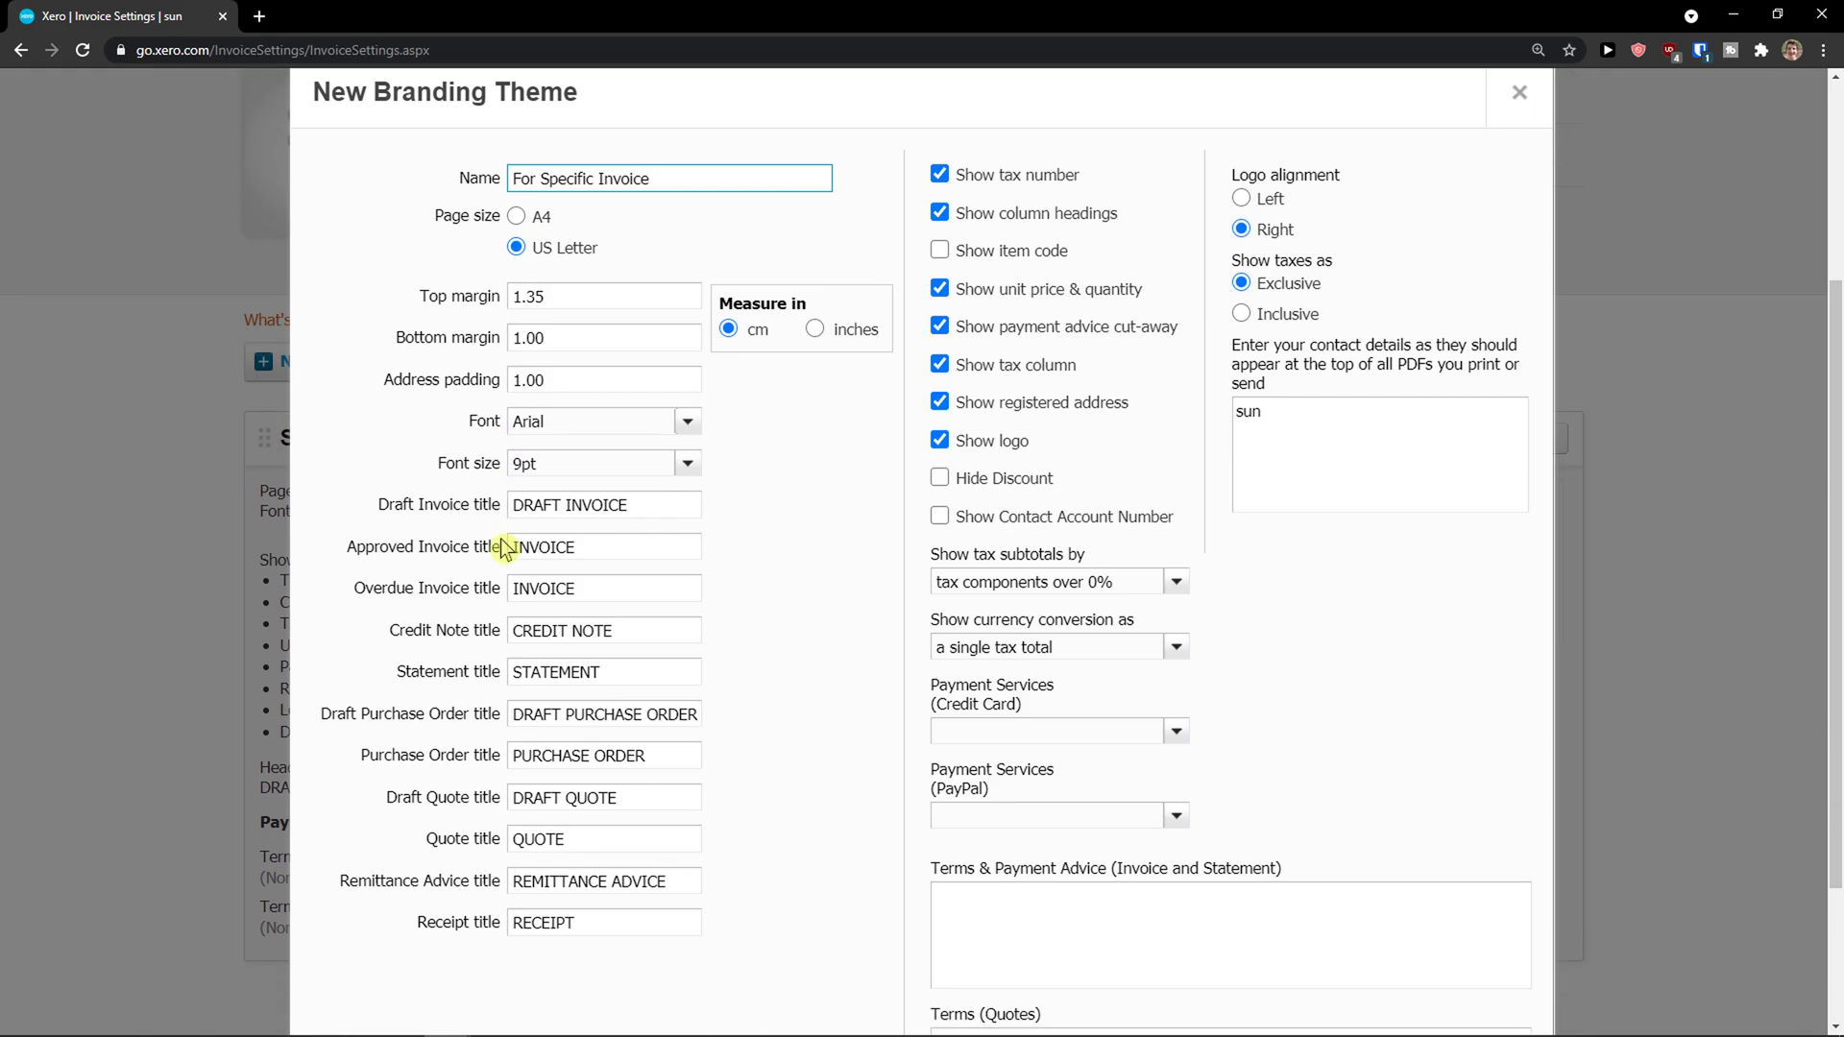
{"action": "double_click", "coordinate": [595, 505]}
{"action": "left_click", "coordinate": [557, 546]}
{"action": "double_click", "coordinate": [557, 546]}
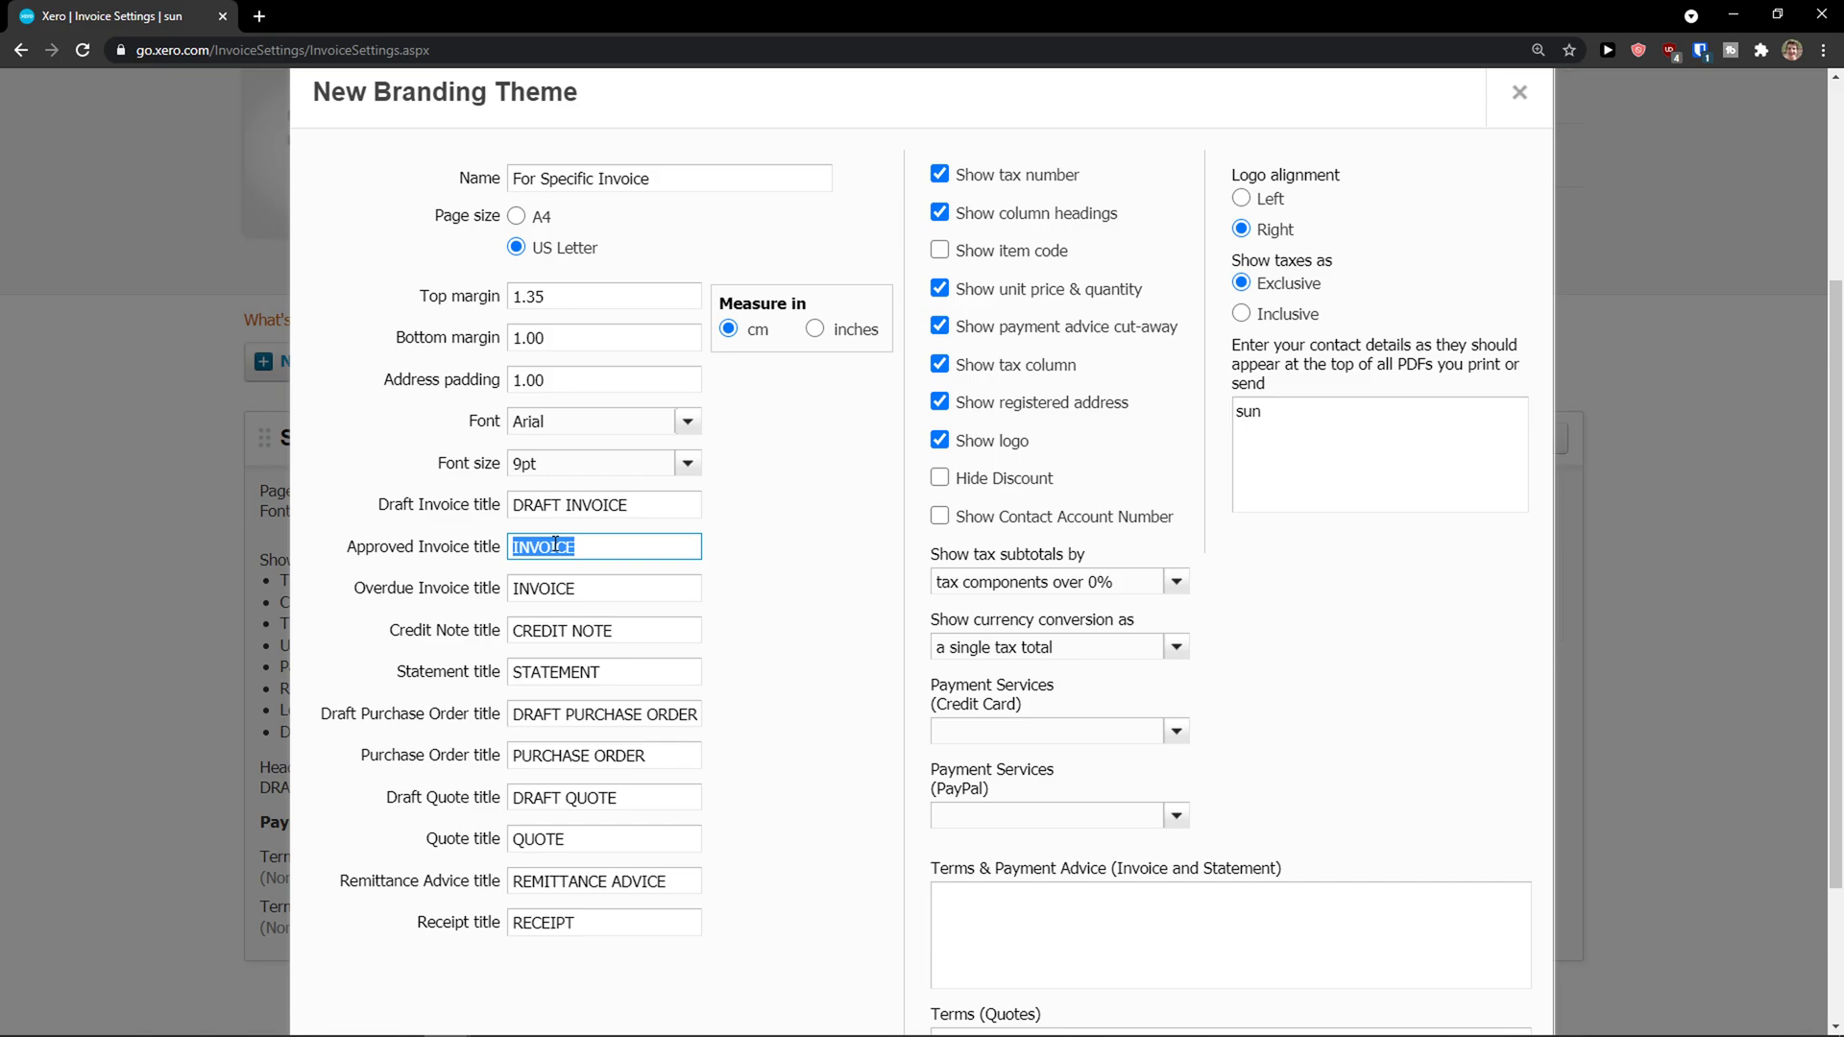
{"action": "left_click", "coordinate": [516, 546]}
{"action": "type", "text": "APPROVED"}
{"action": "scroll", "coordinate": [617, 555], "scroll_direction": "down", "scroll_amount": 1}
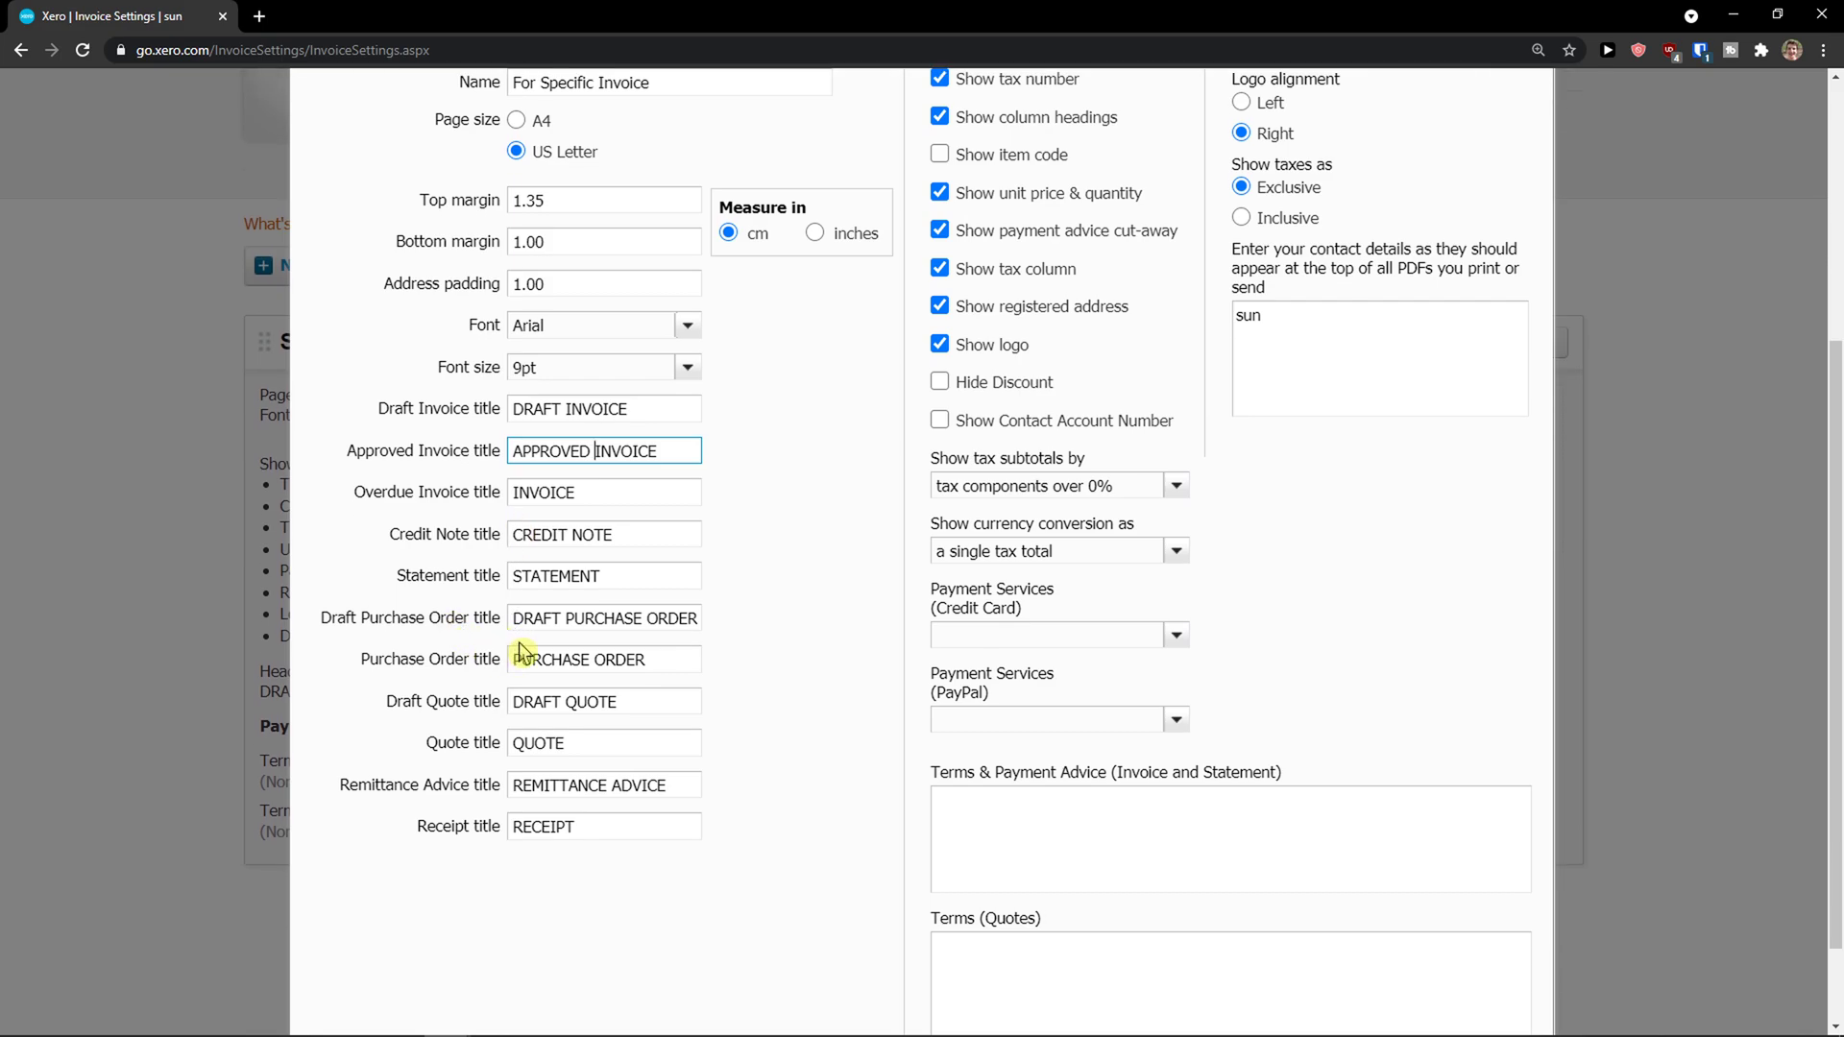
{"action": "scroll", "coordinate": [573, 759], "scroll_direction": "up", "scroll_amount": 2}
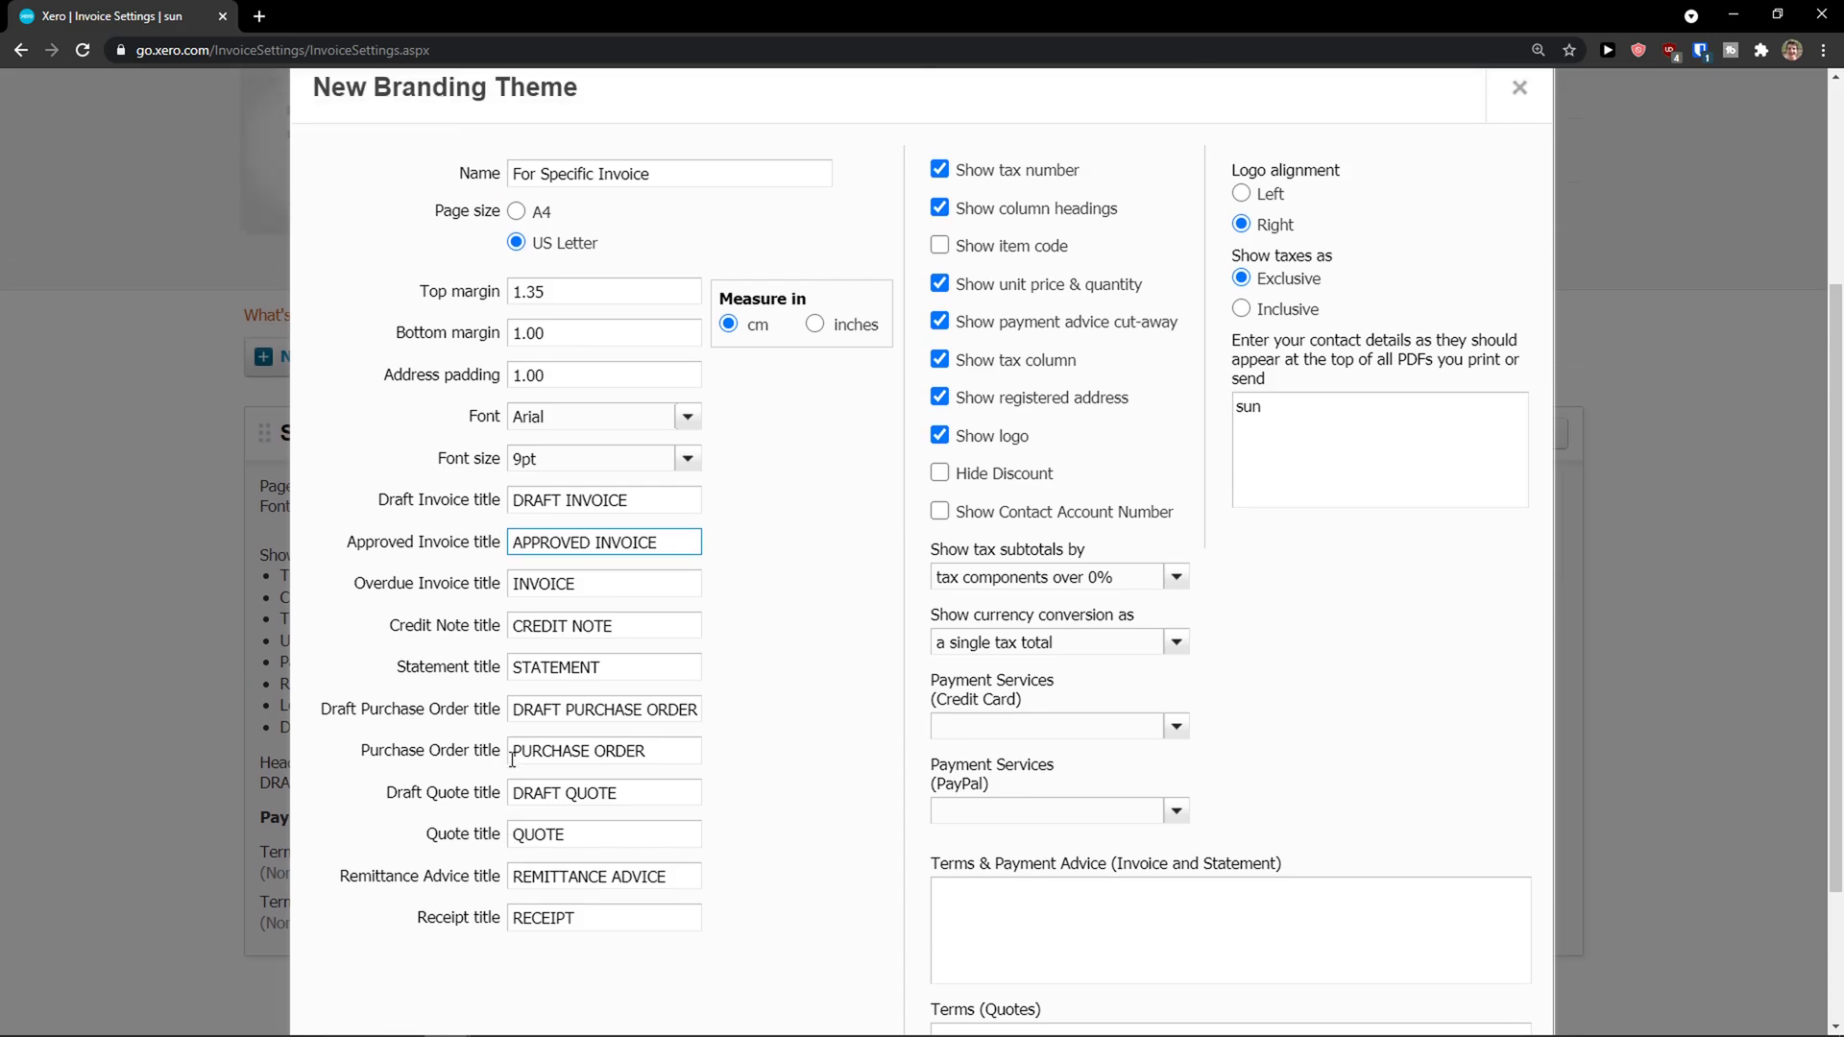
Zoom in, untick Hide Discount, and show the Show tax subtotals by options.
{"action": "key", "text": "ctrl+plus"}
{"action": "key", "text": "ctrl+plus"}
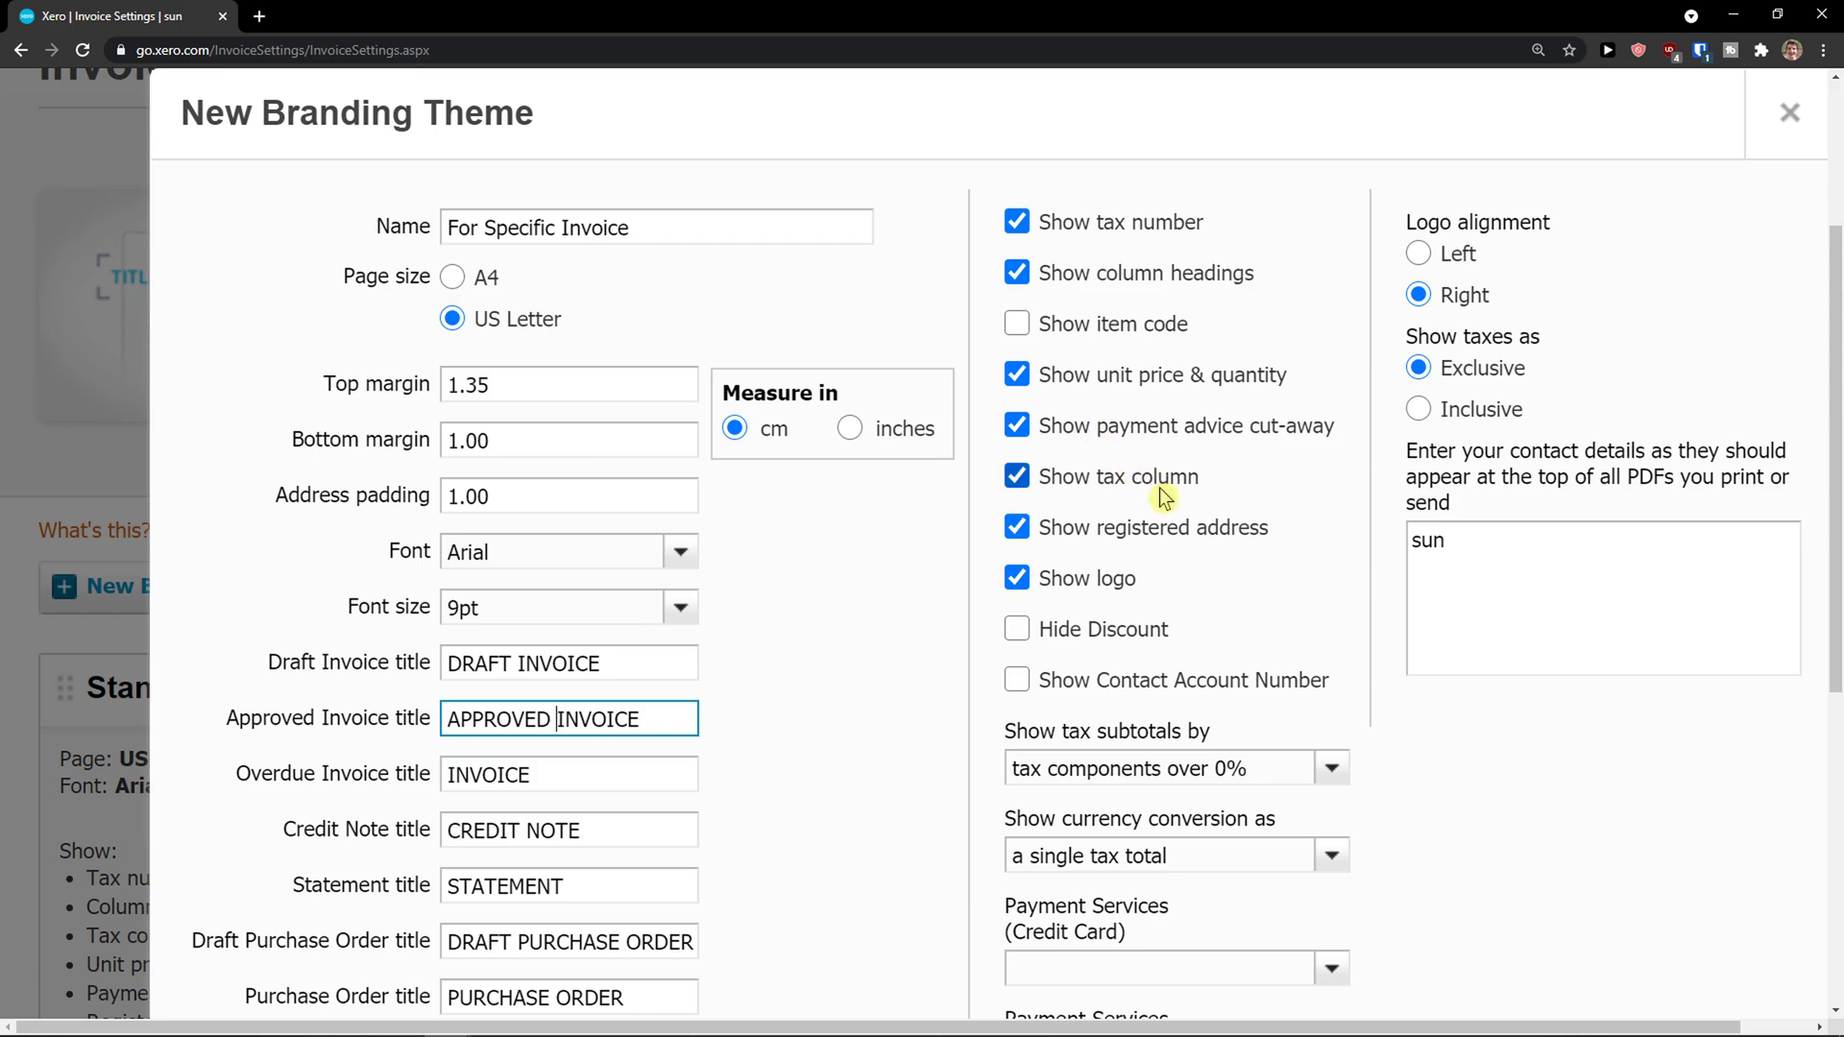
{"action": "scroll", "coordinate": [1151, 499], "scroll_direction": "down", "scroll_amount": 1}
{"action": "scroll", "coordinate": [1137, 481], "scroll_direction": "down", "scroll_amount": 1}
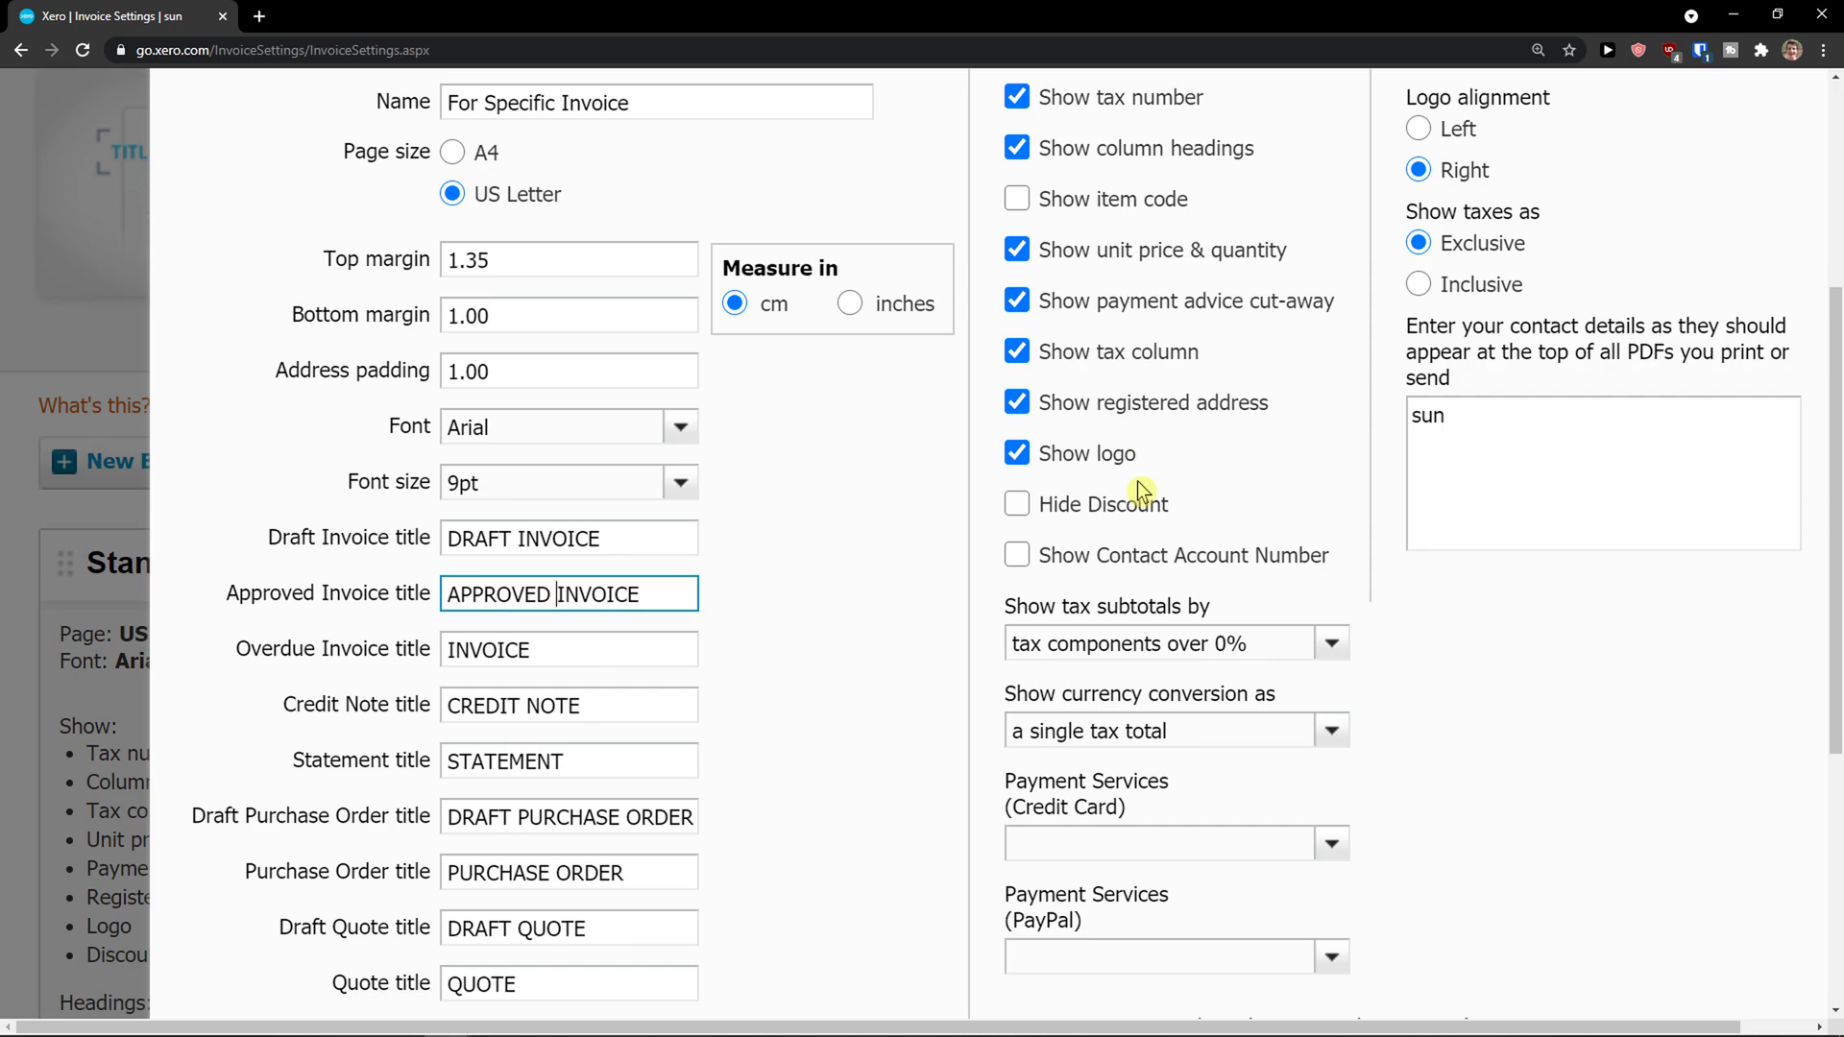
{"action": "left_click", "coordinate": [1018, 439]}
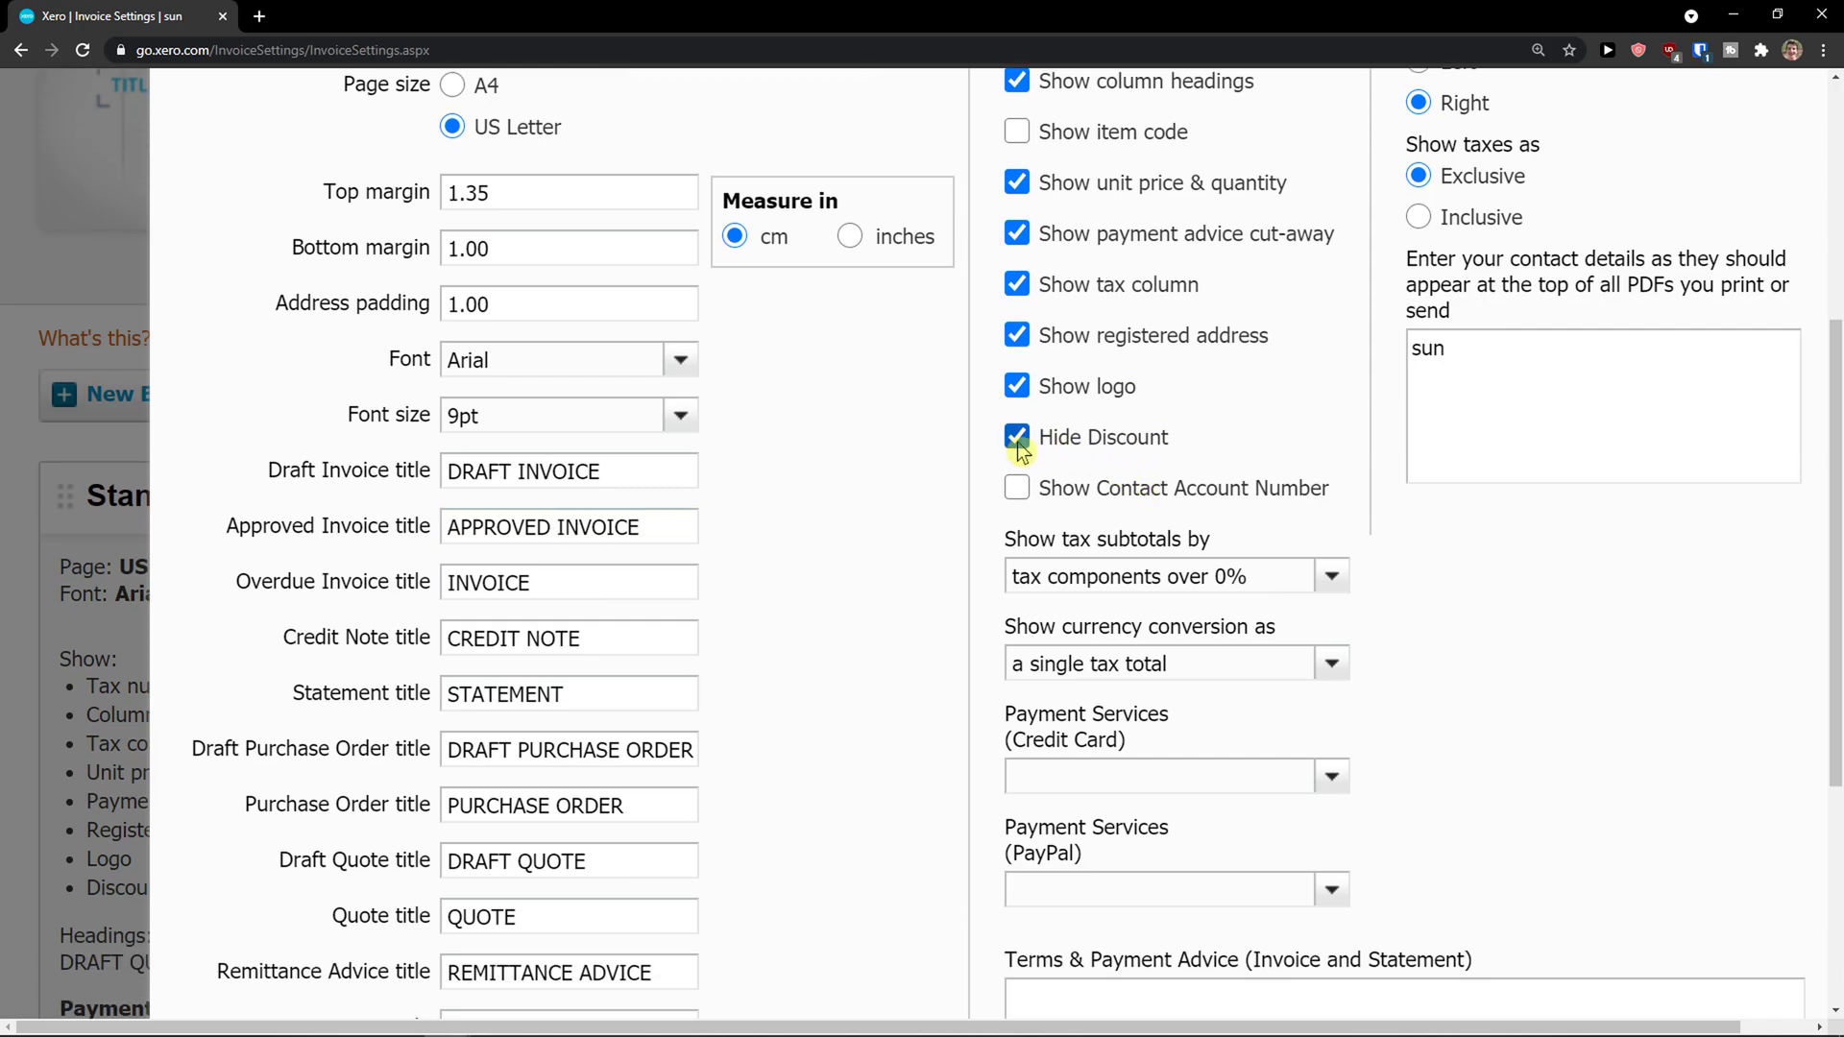
{"action": "scroll", "coordinate": [1018, 442], "scroll_direction": "down", "scroll_amount": 1}
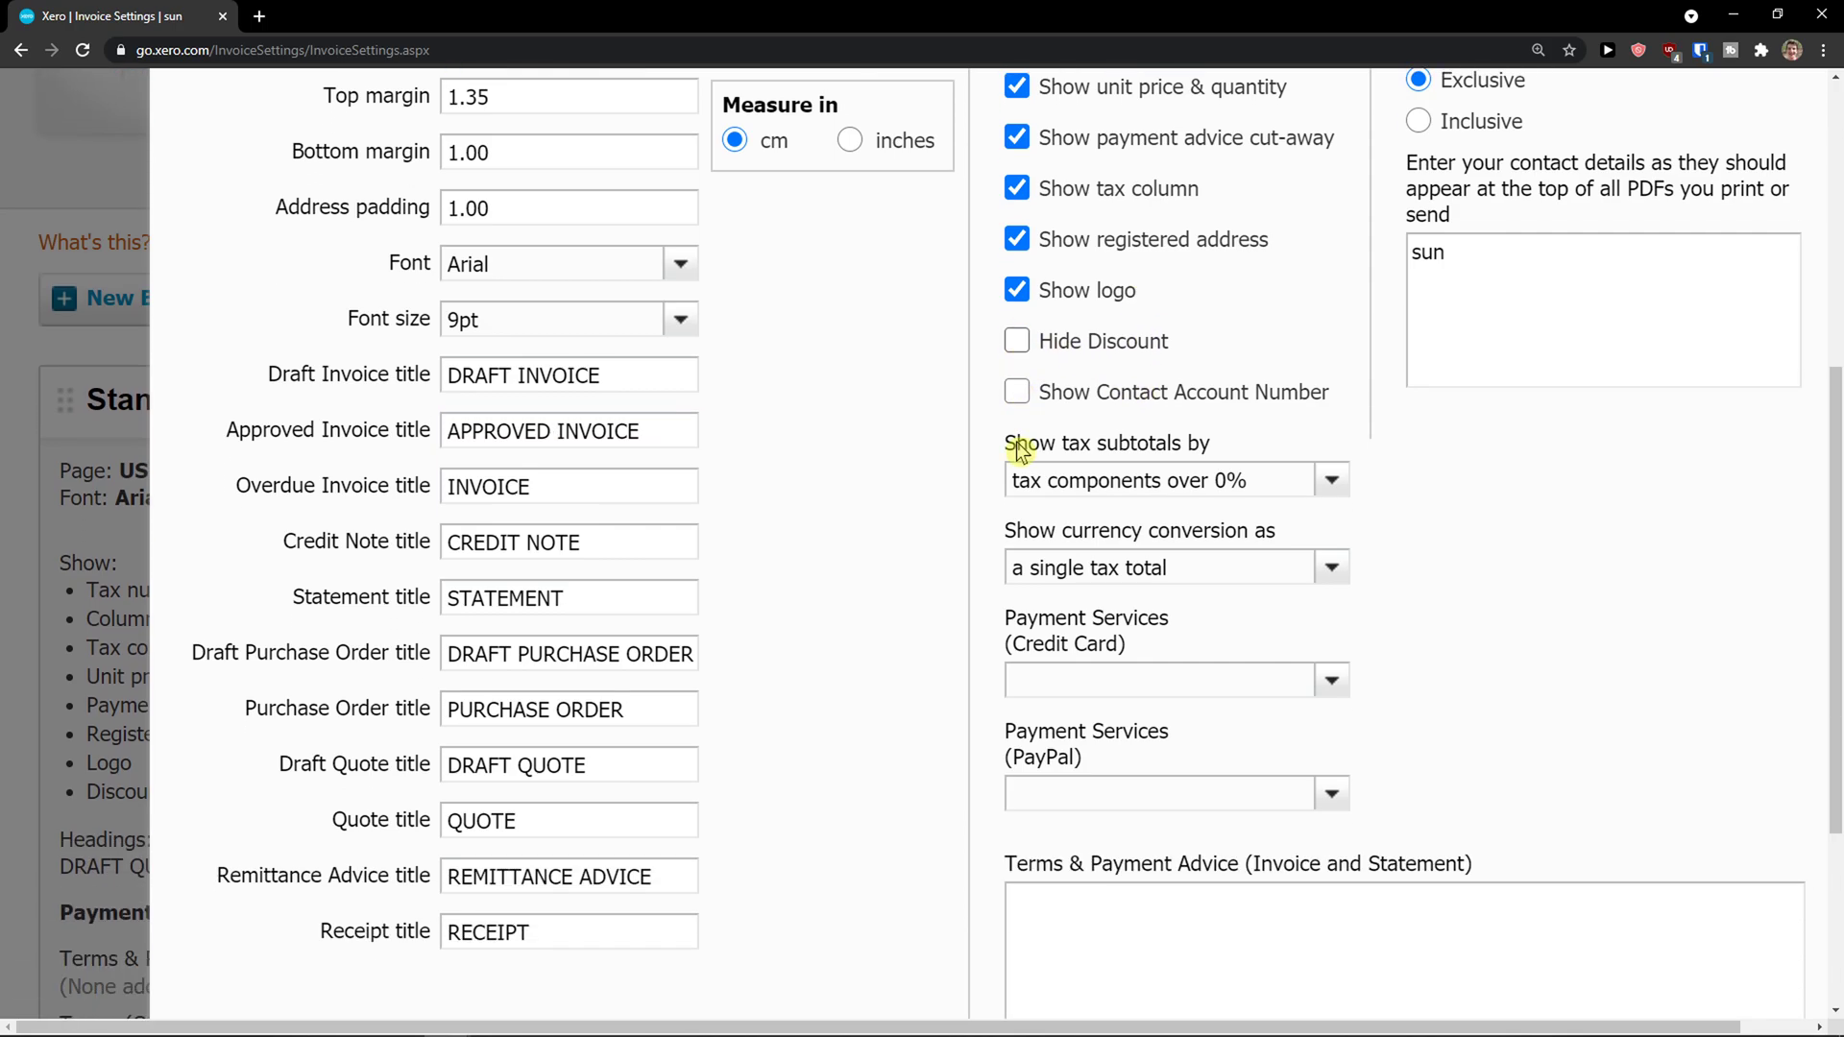
{"action": "scroll", "coordinate": [1030, 444], "scroll_direction": "down", "scroll_amount": 1}
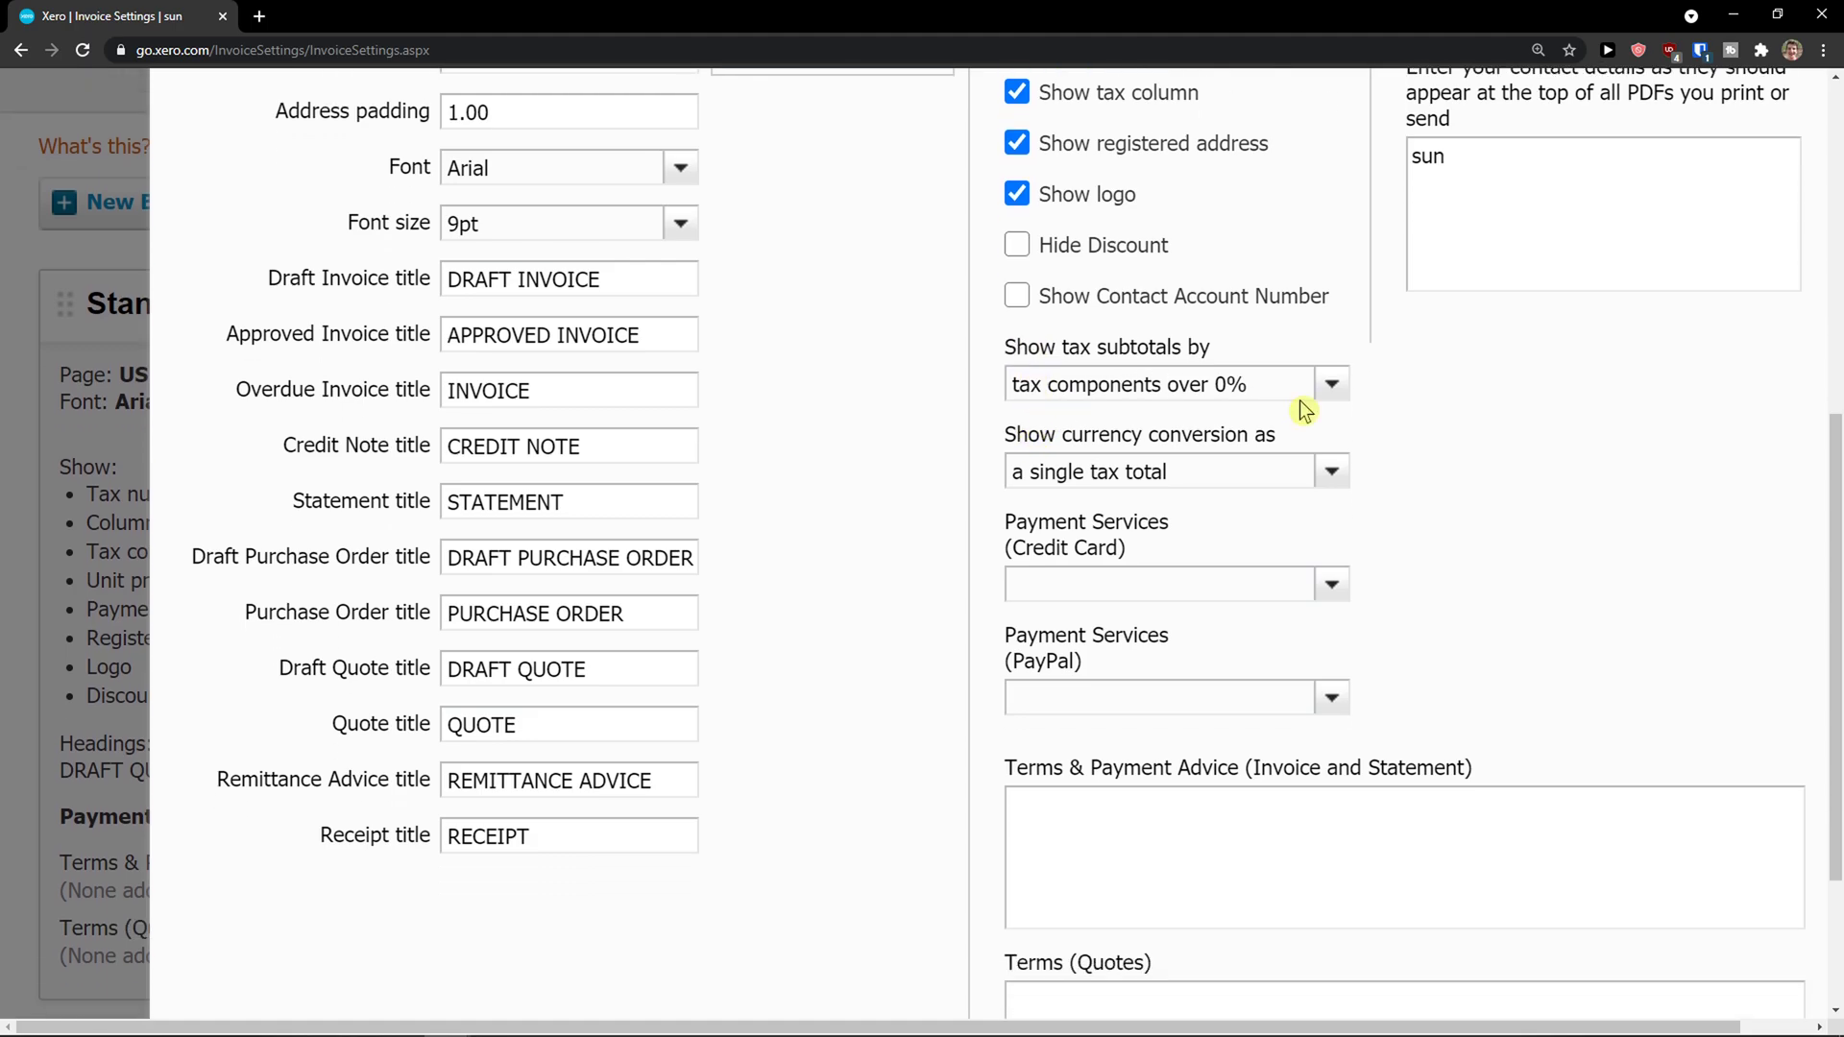
{"action": "left_click", "coordinate": [1332, 394]}
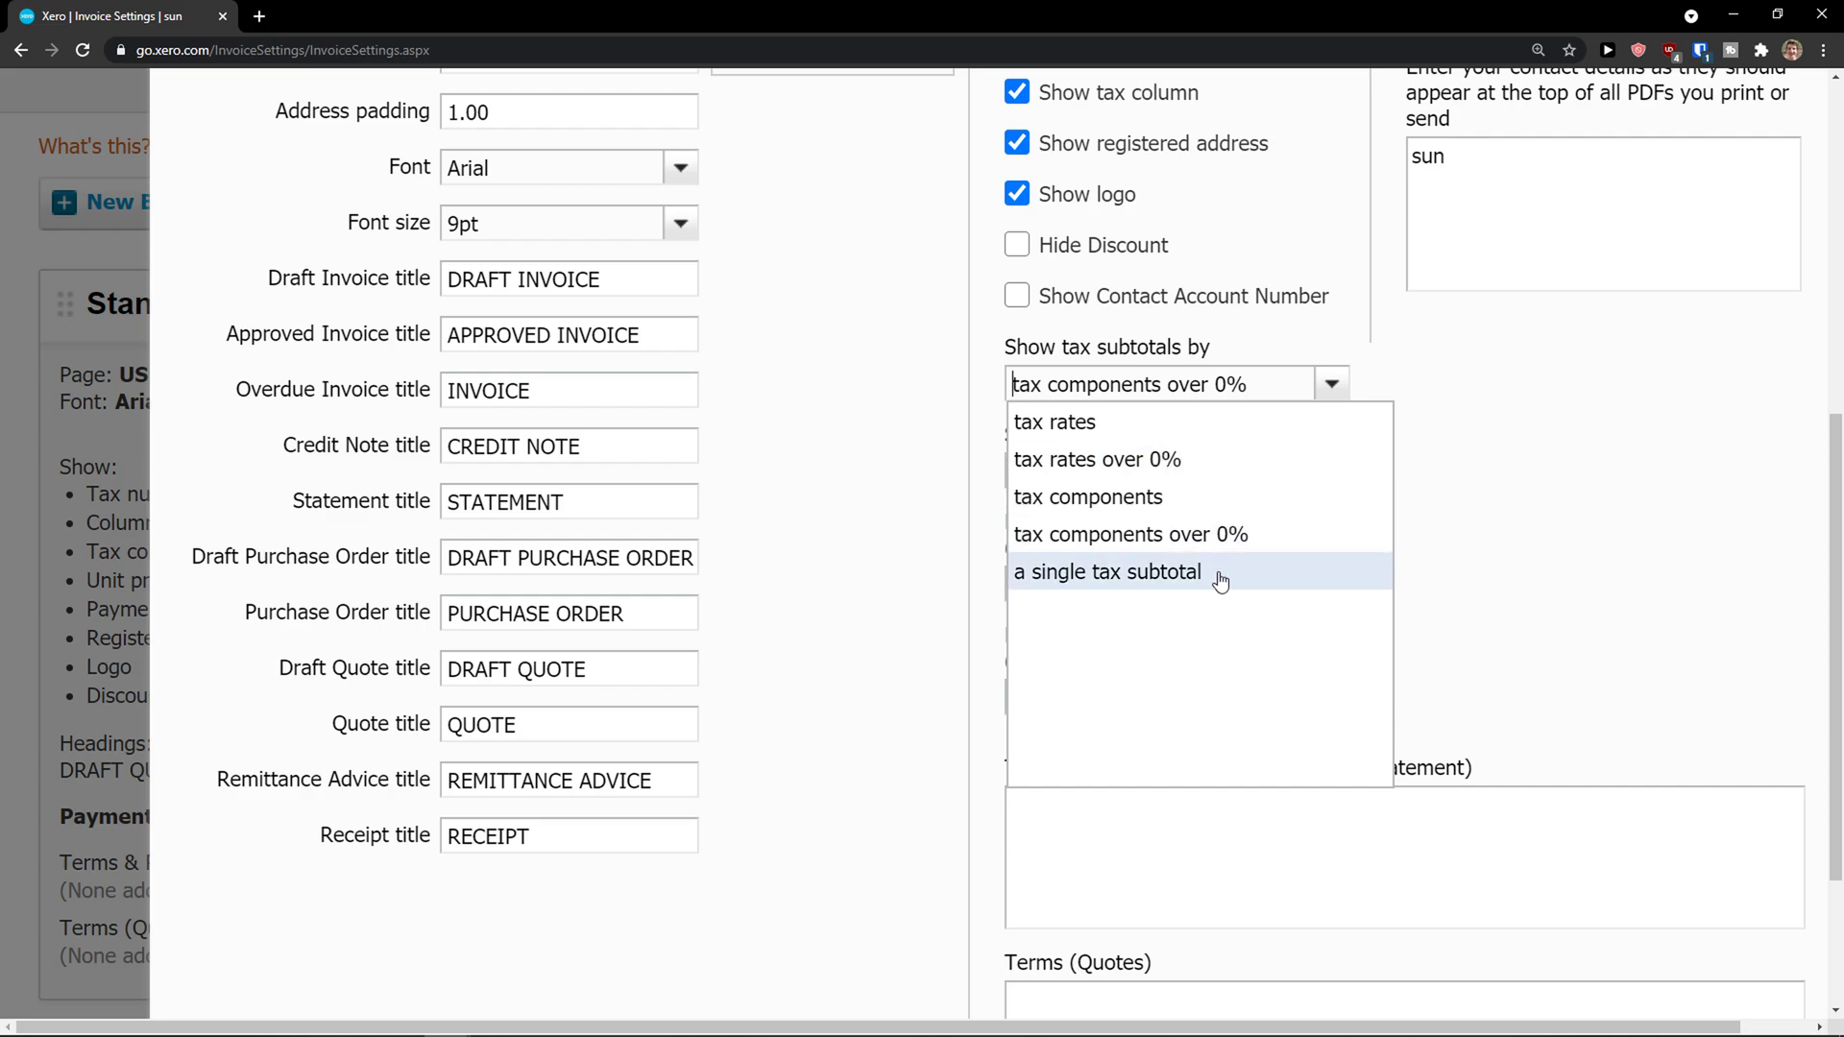
Leave tax subtotals, currency conversion and payment services at their defaults.
{"action": "left_click", "coordinate": [1434, 642]}
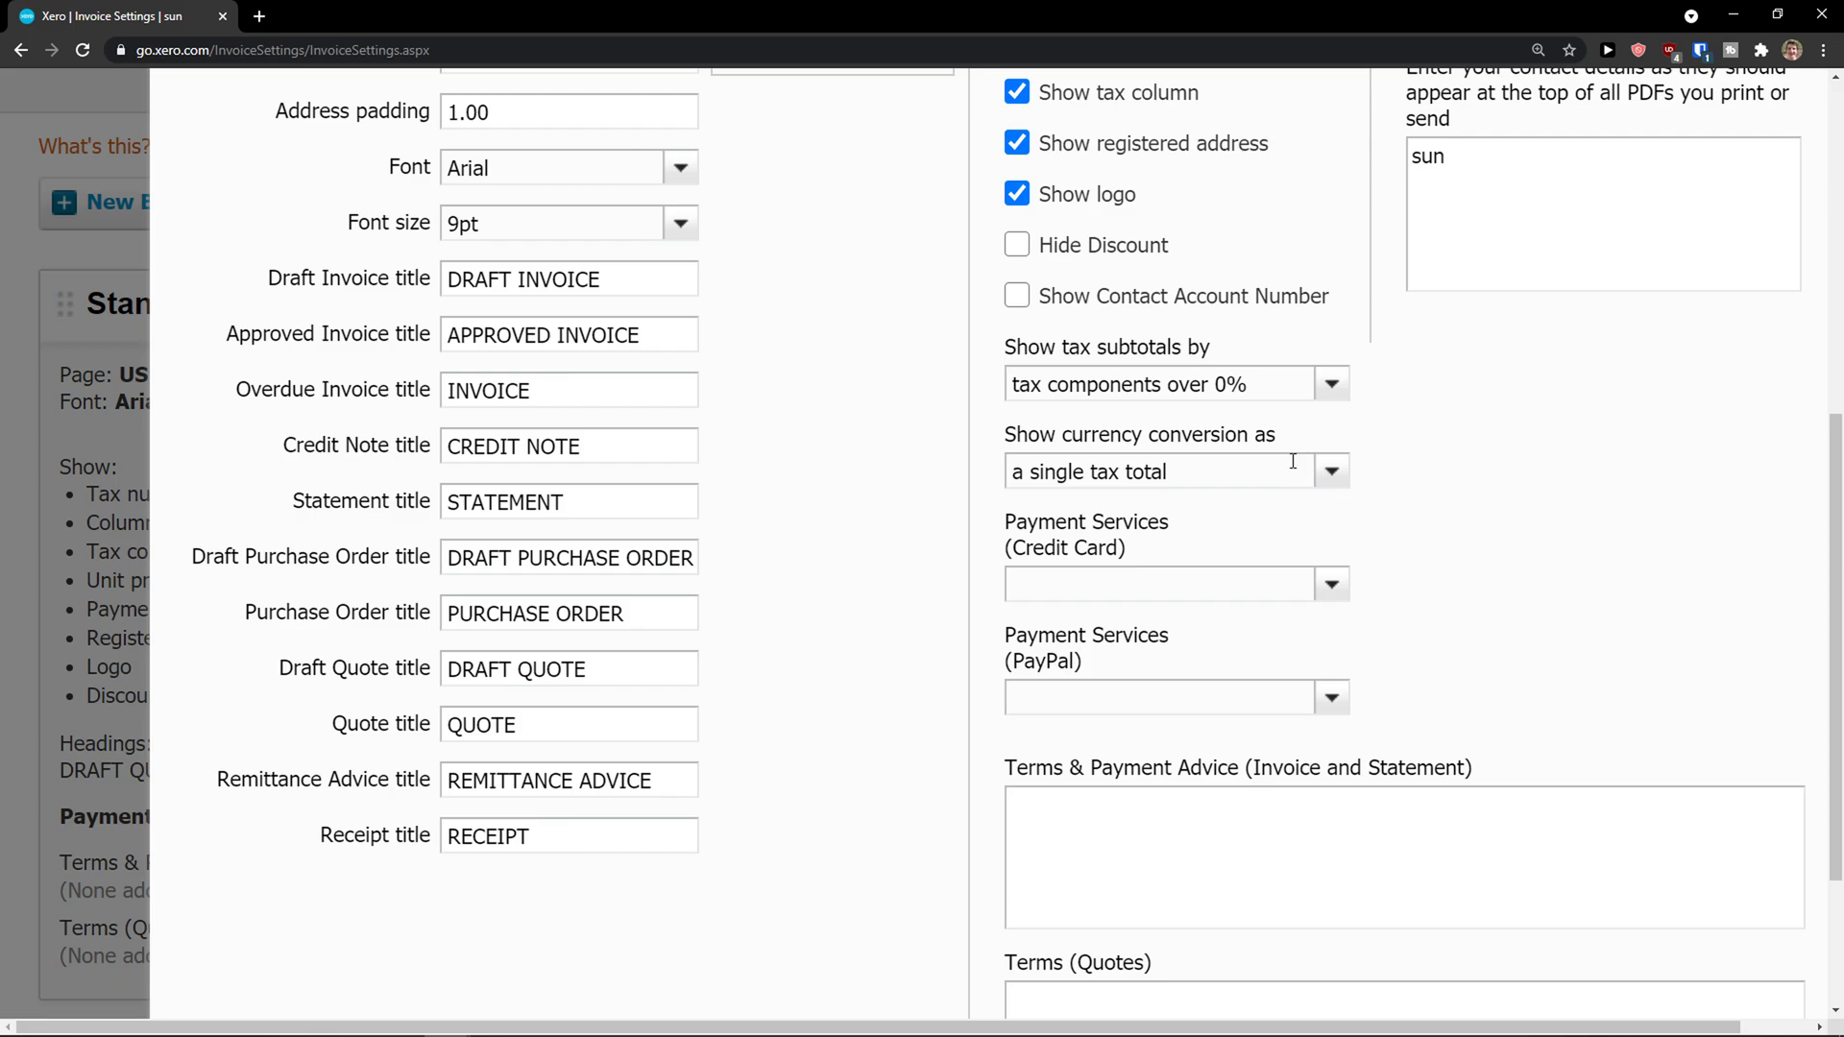
{"action": "left_click_drag", "start_coordinate": [1285, 435], "coordinate": [1018, 444]}
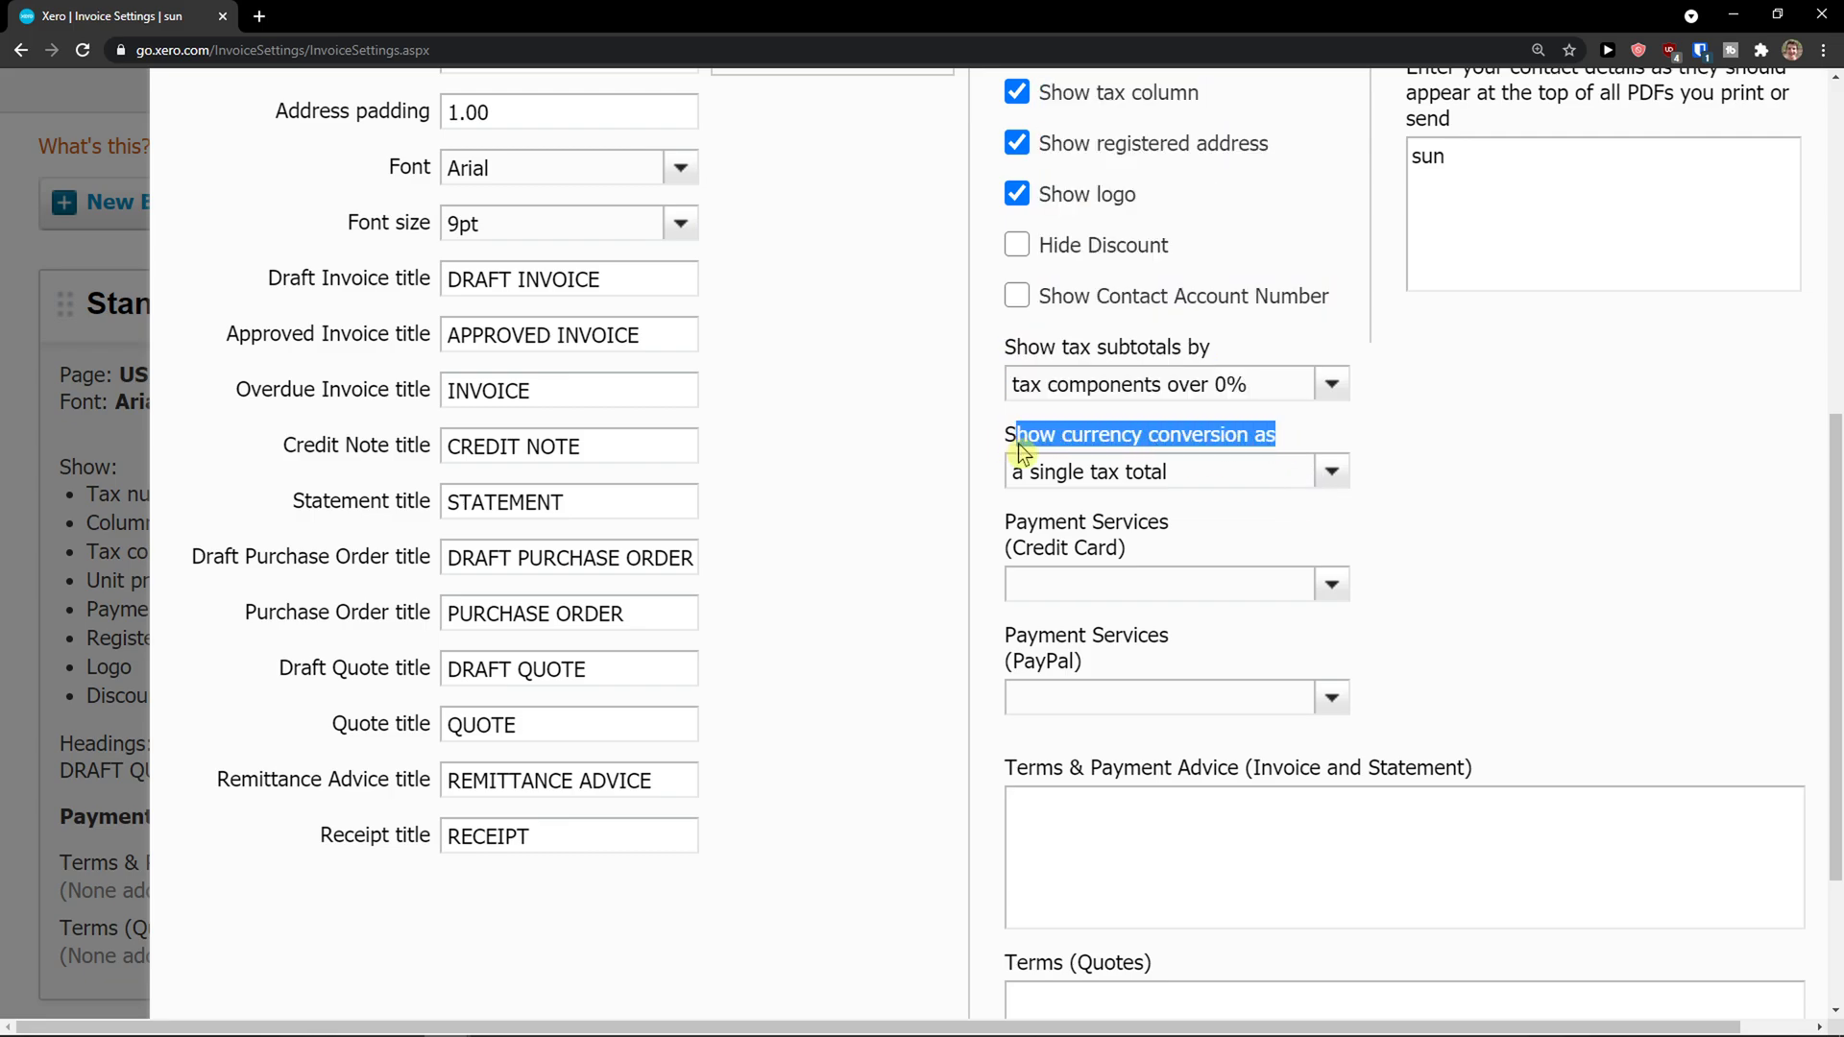
{"action": "left_click", "coordinate": [1033, 470]}
{"action": "left_click", "coordinate": [1338, 477]}
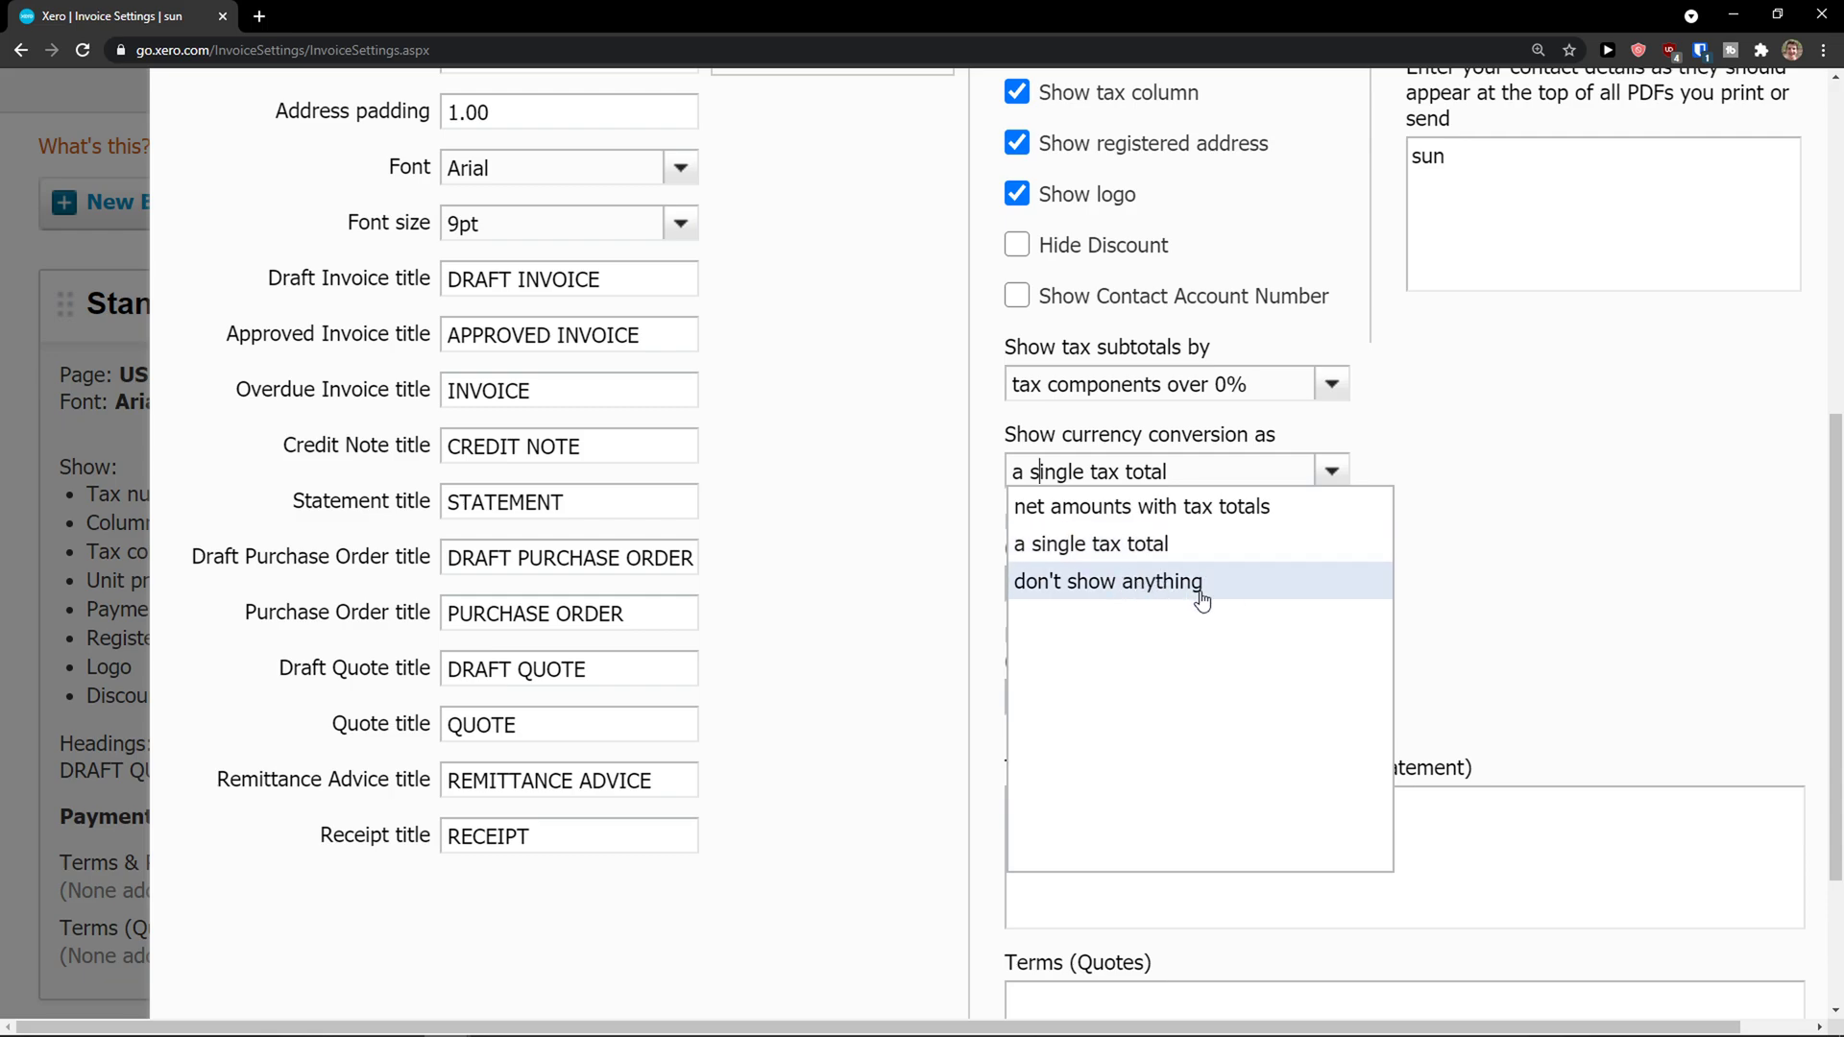
{"action": "left_click", "coordinate": [1420, 593]}
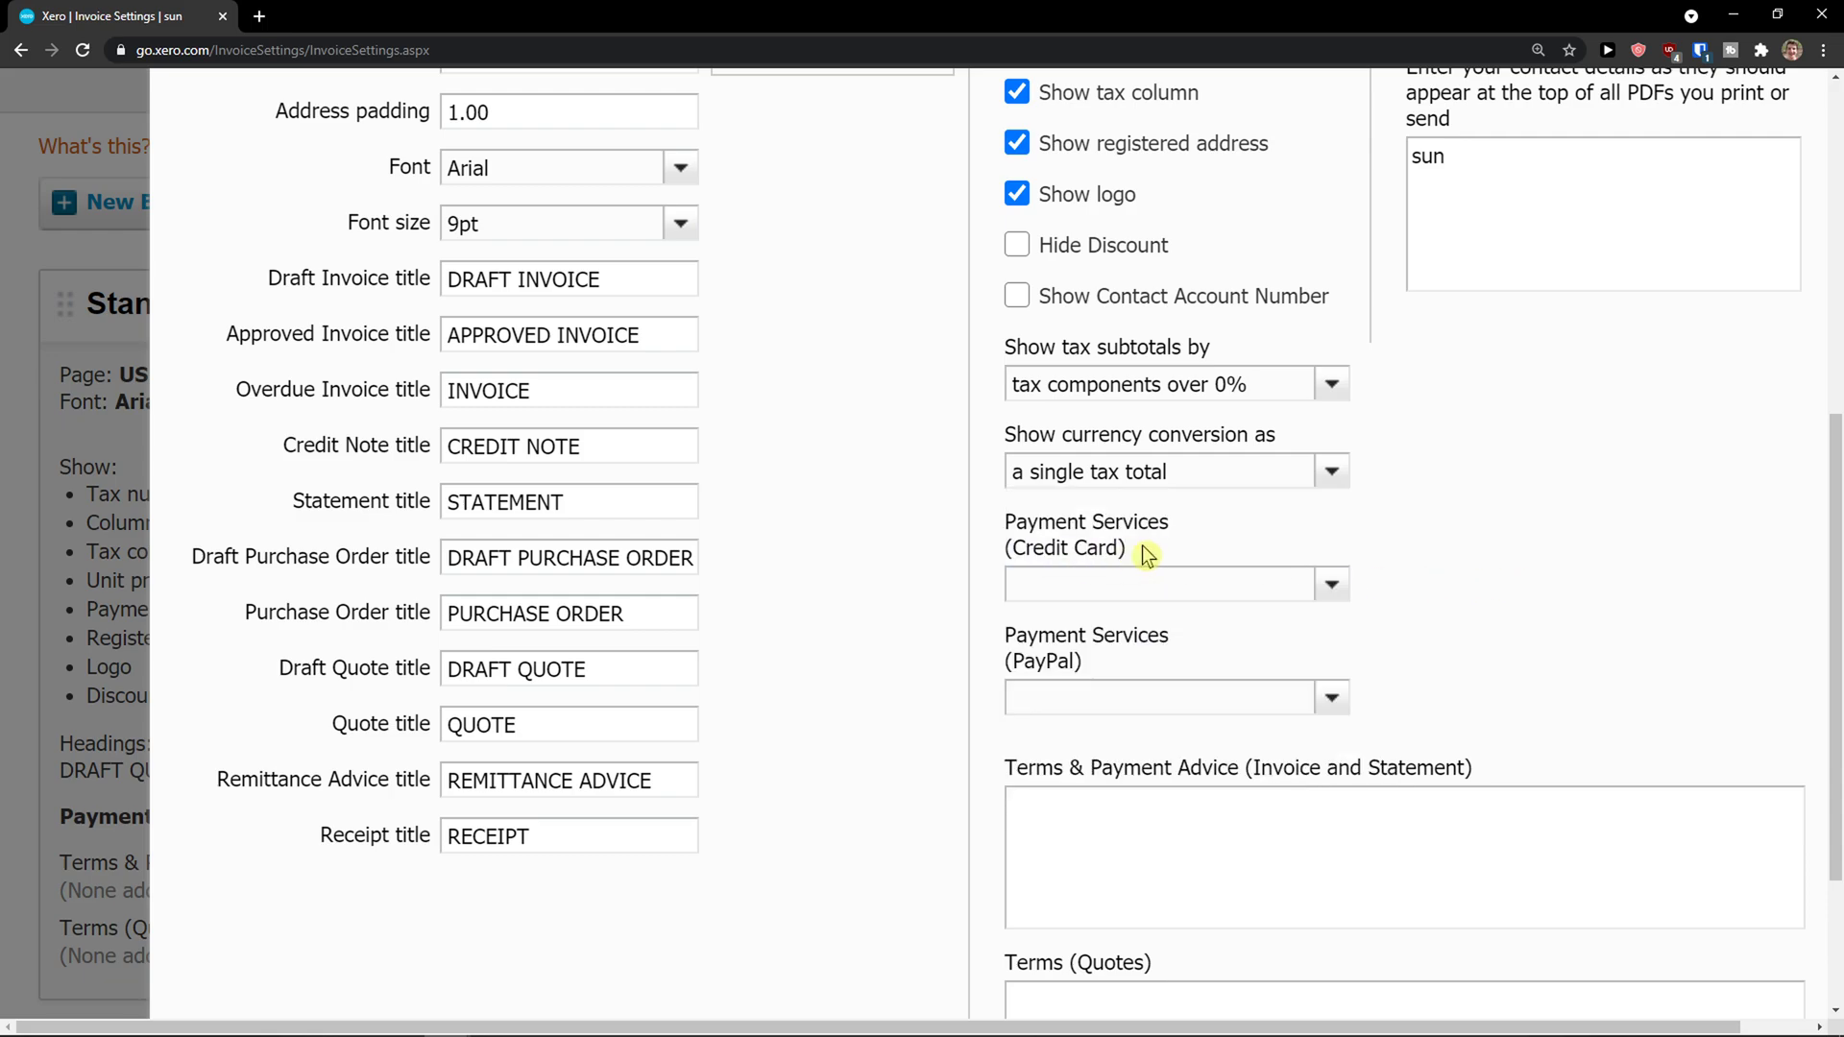
{"action": "left_click_drag", "start_coordinate": [1057, 527], "coordinate": [993, 526]}
{"action": "left_click", "coordinate": [1281, 573]}
{"action": "left_click", "coordinate": [1331, 585]}
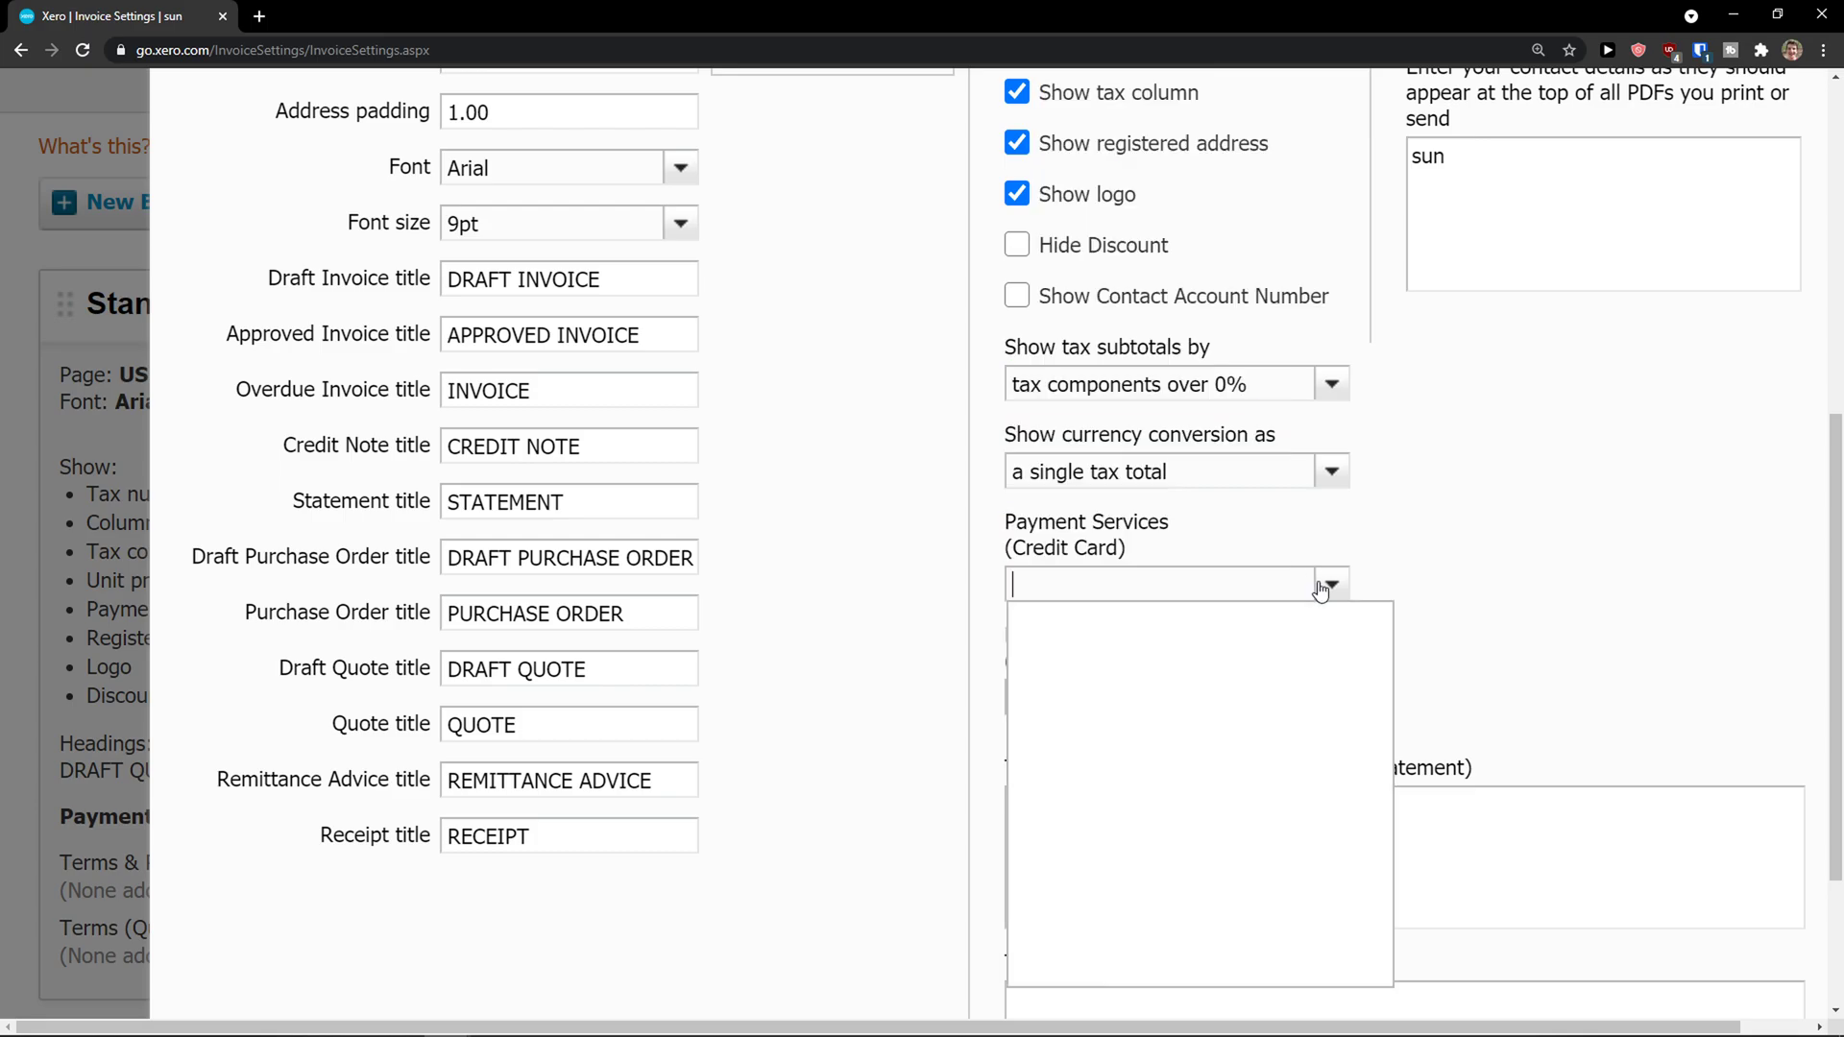
{"action": "left_click", "coordinate": [1326, 613]}
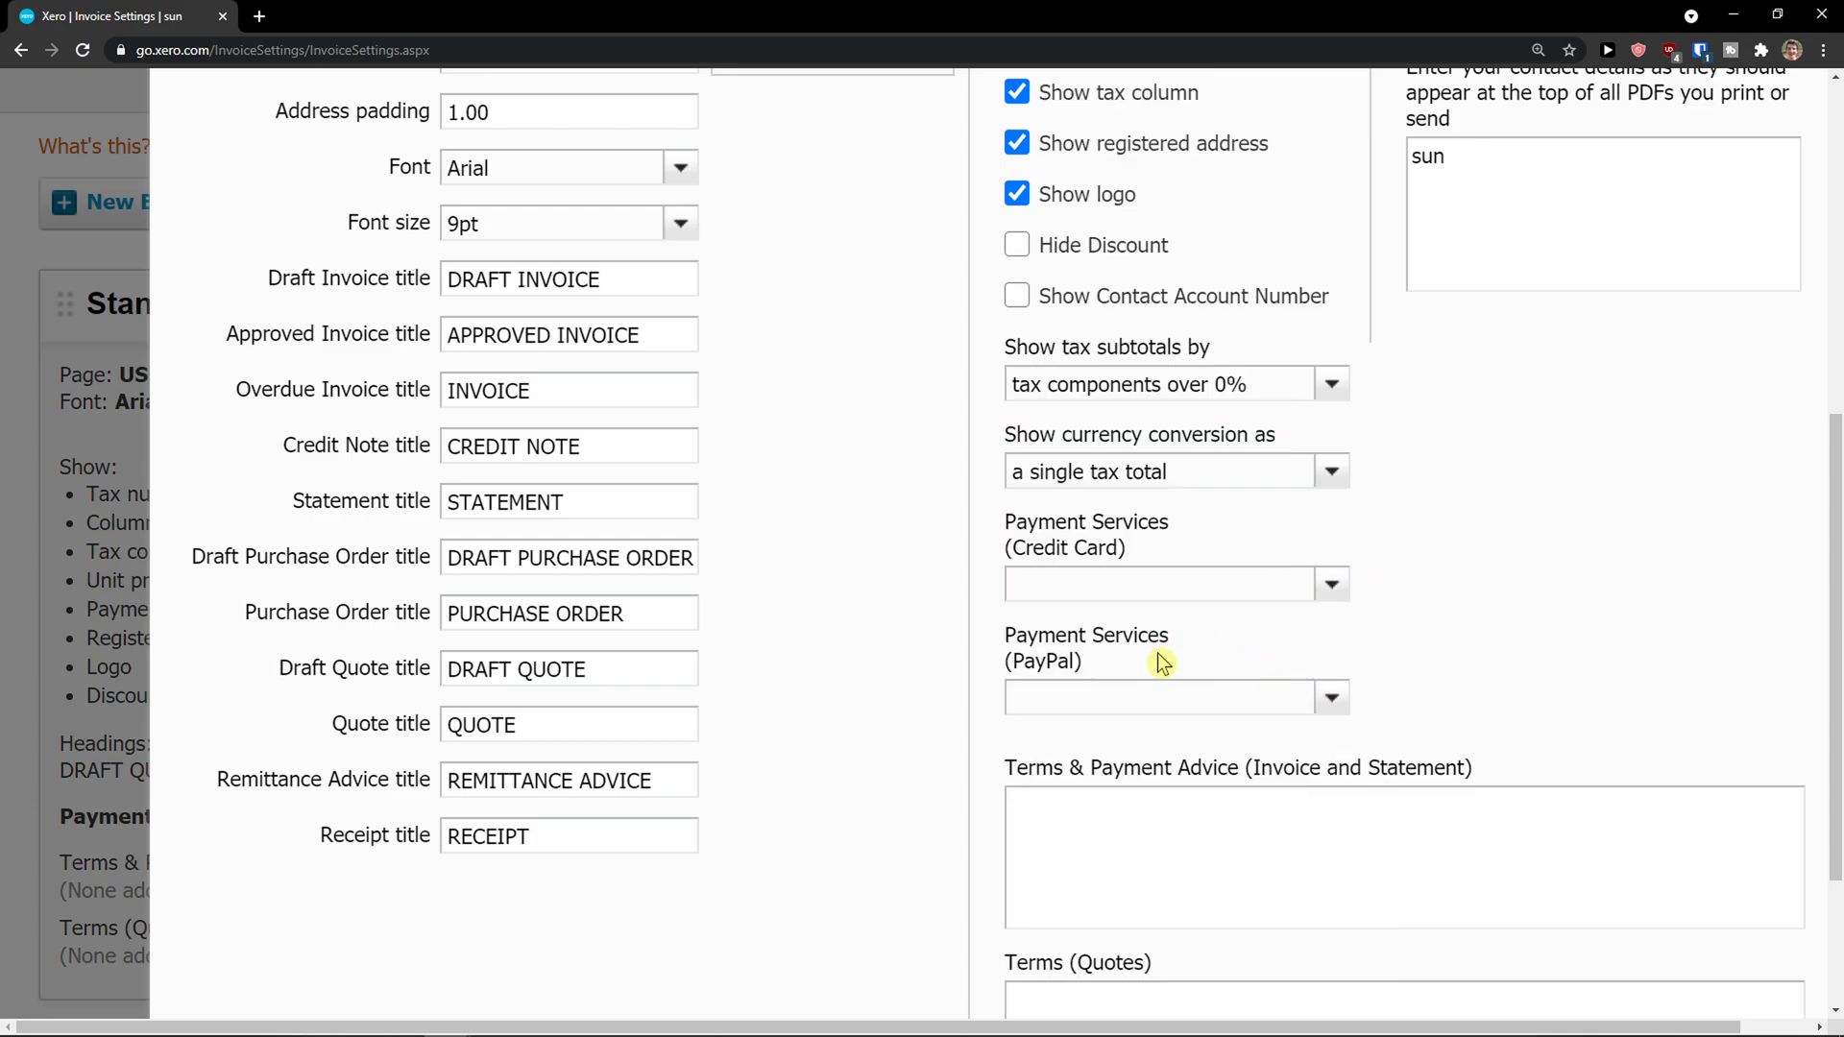
{"action": "left_click", "coordinate": [1327, 706]}
{"action": "left_click", "coordinate": [1294, 662]}
Save the For Specific Invoice branding theme.
{"action": "scroll", "coordinate": [1293, 660], "scroll_direction": "down", "scroll_amount": 2}
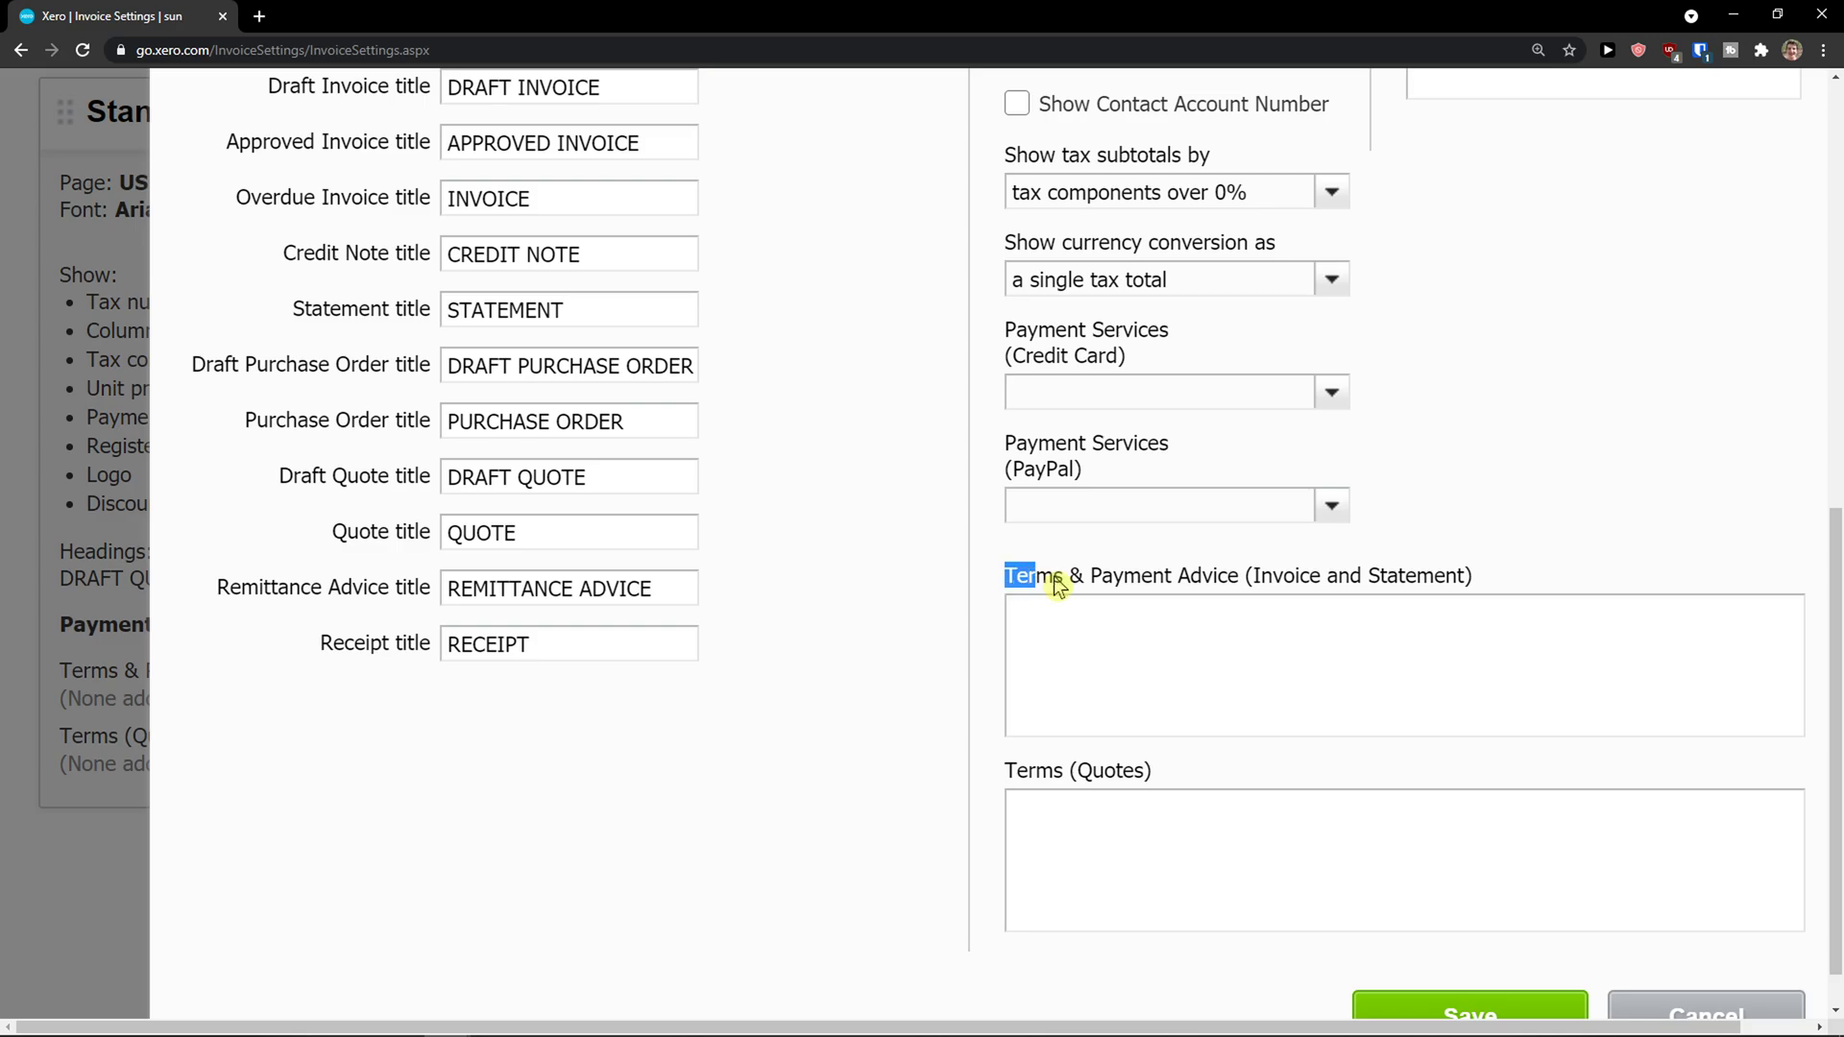
{"action": "left_click_drag", "start_coordinate": [1058, 583], "coordinate": [1437, 592]}
{"action": "left_click", "coordinate": [1544, 618]}
{"action": "scroll", "coordinate": [1544, 617], "scroll_direction": "up", "scroll_amount": 7}
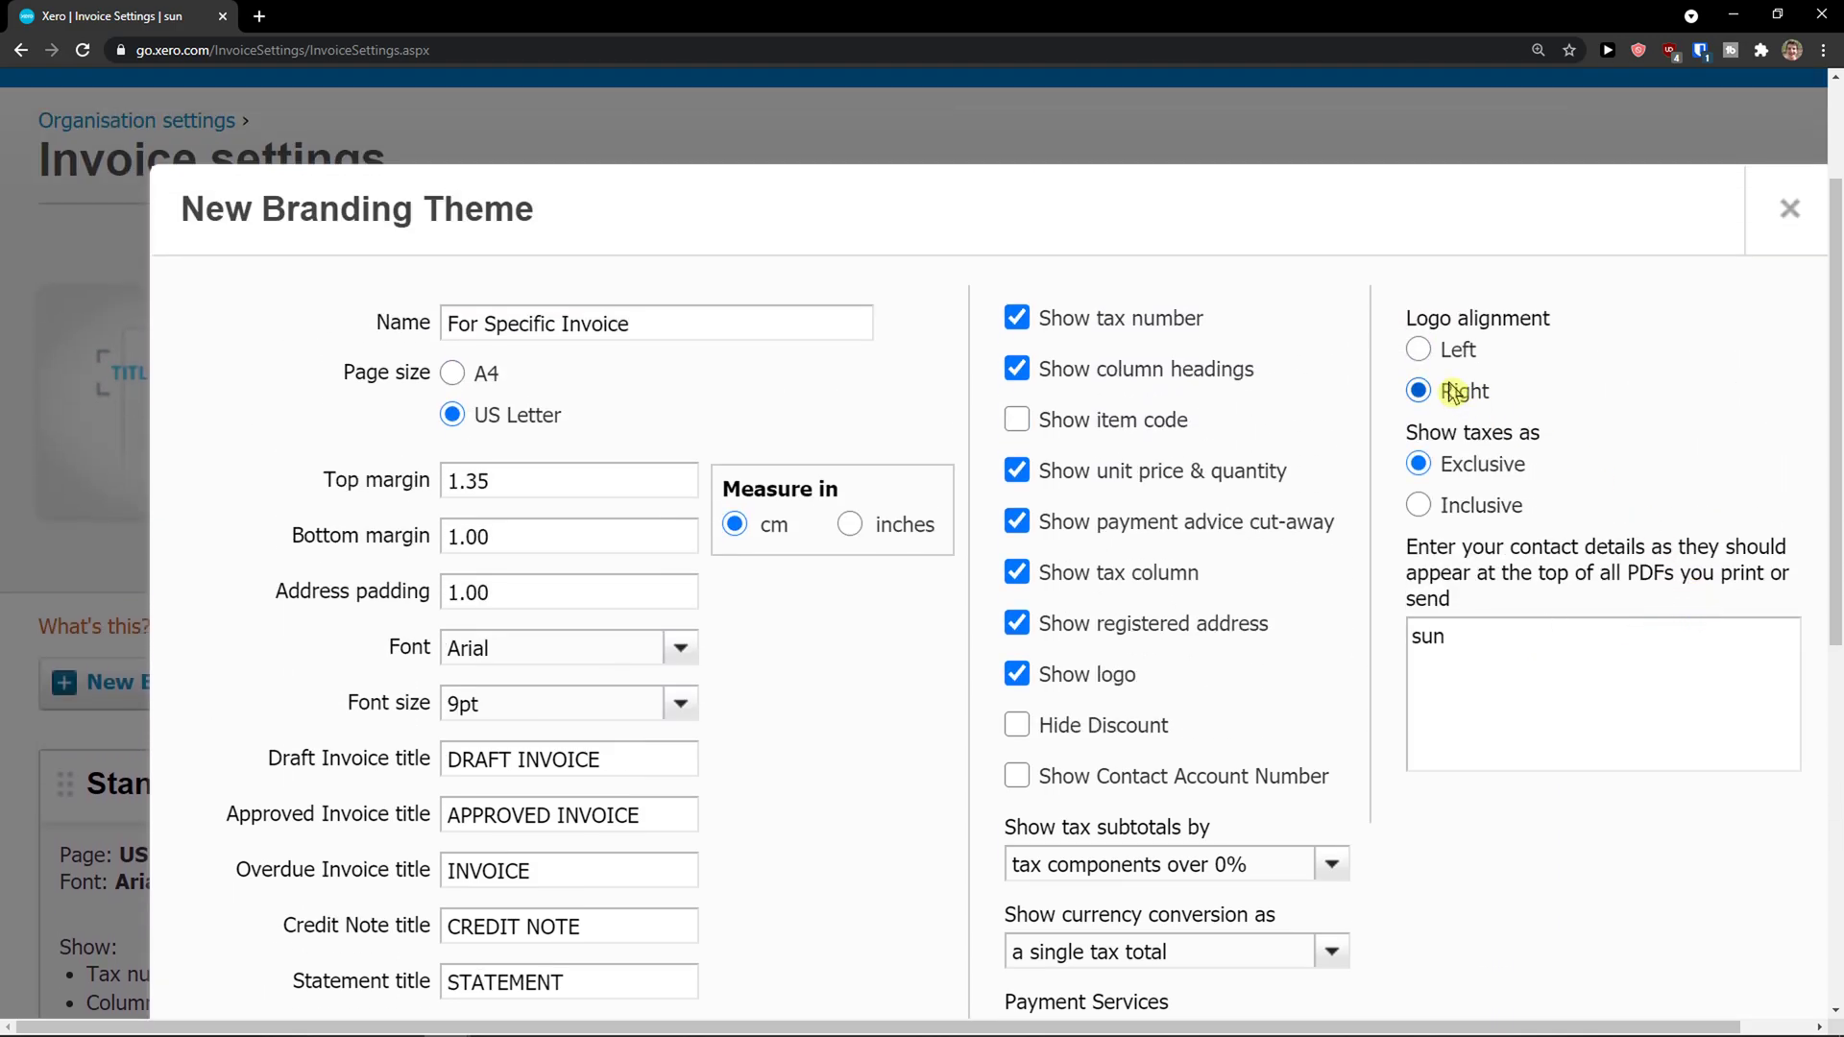
{"action": "scroll", "coordinate": [1442, 632], "scroll_direction": "down", "scroll_amount": 7}
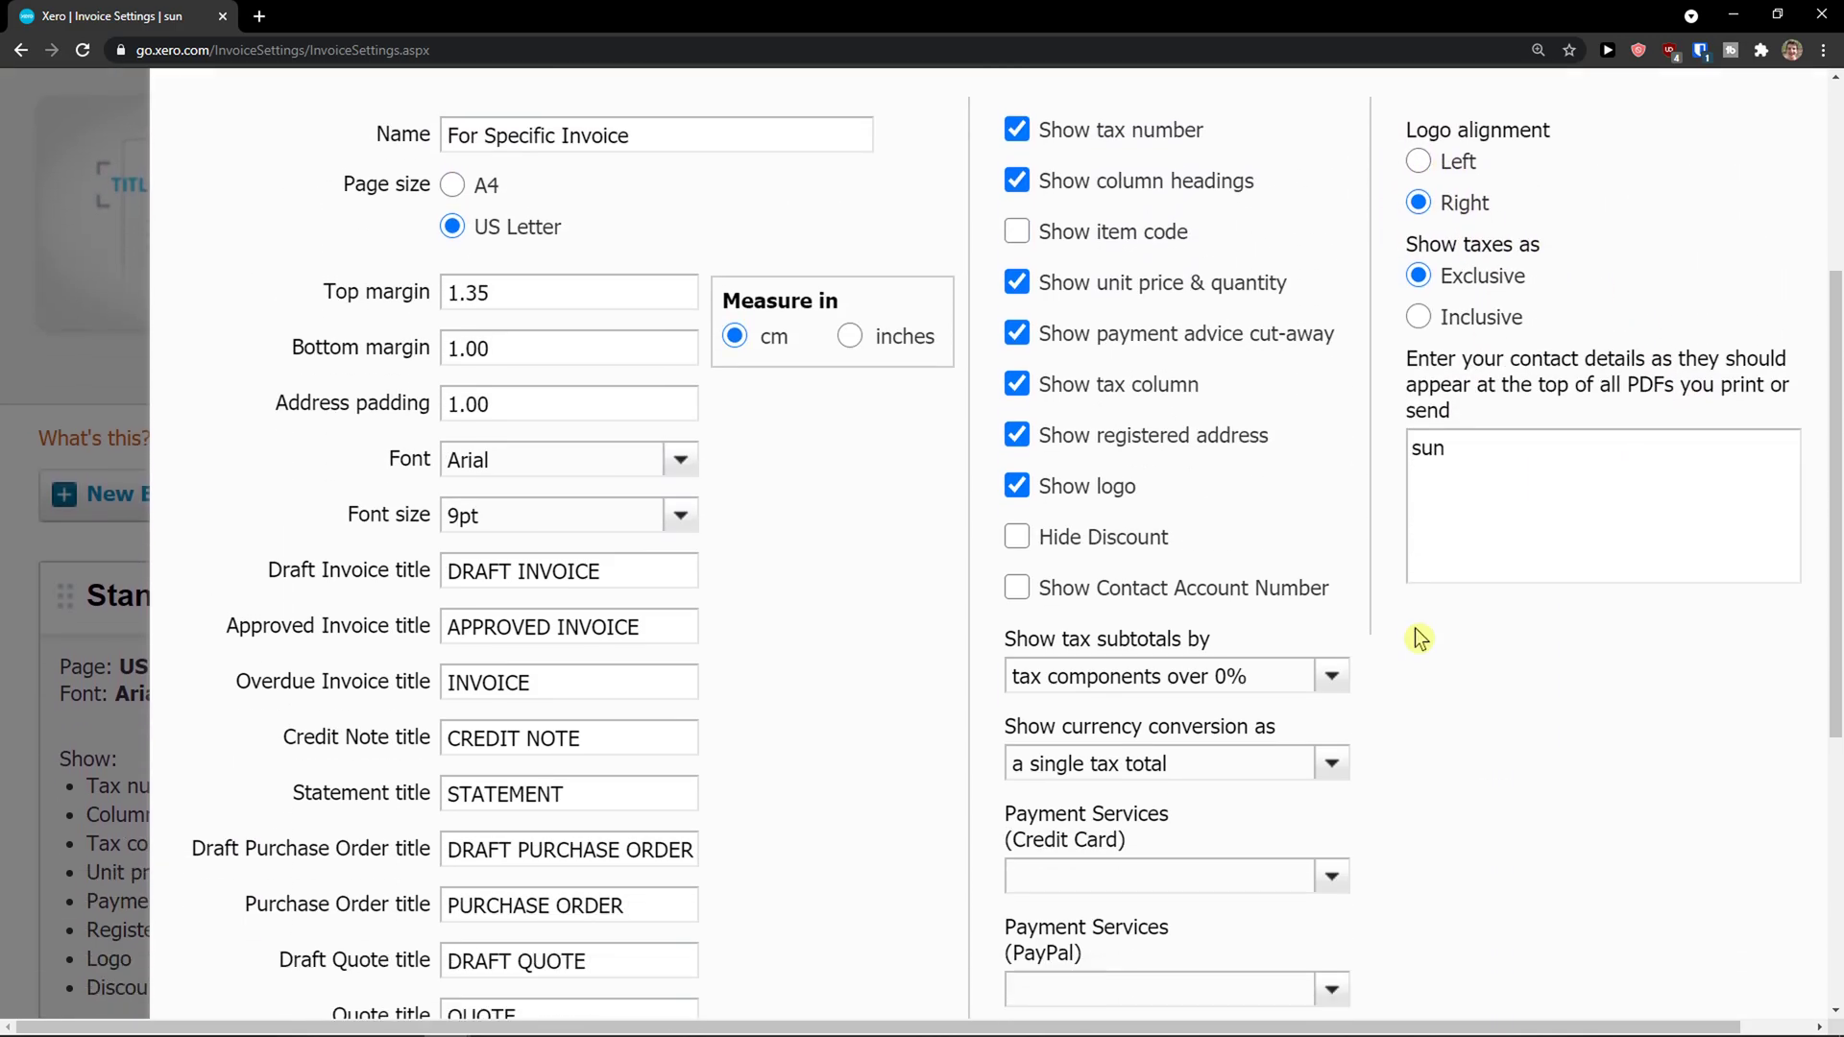
{"action": "left_click", "coordinate": [1447, 970]}
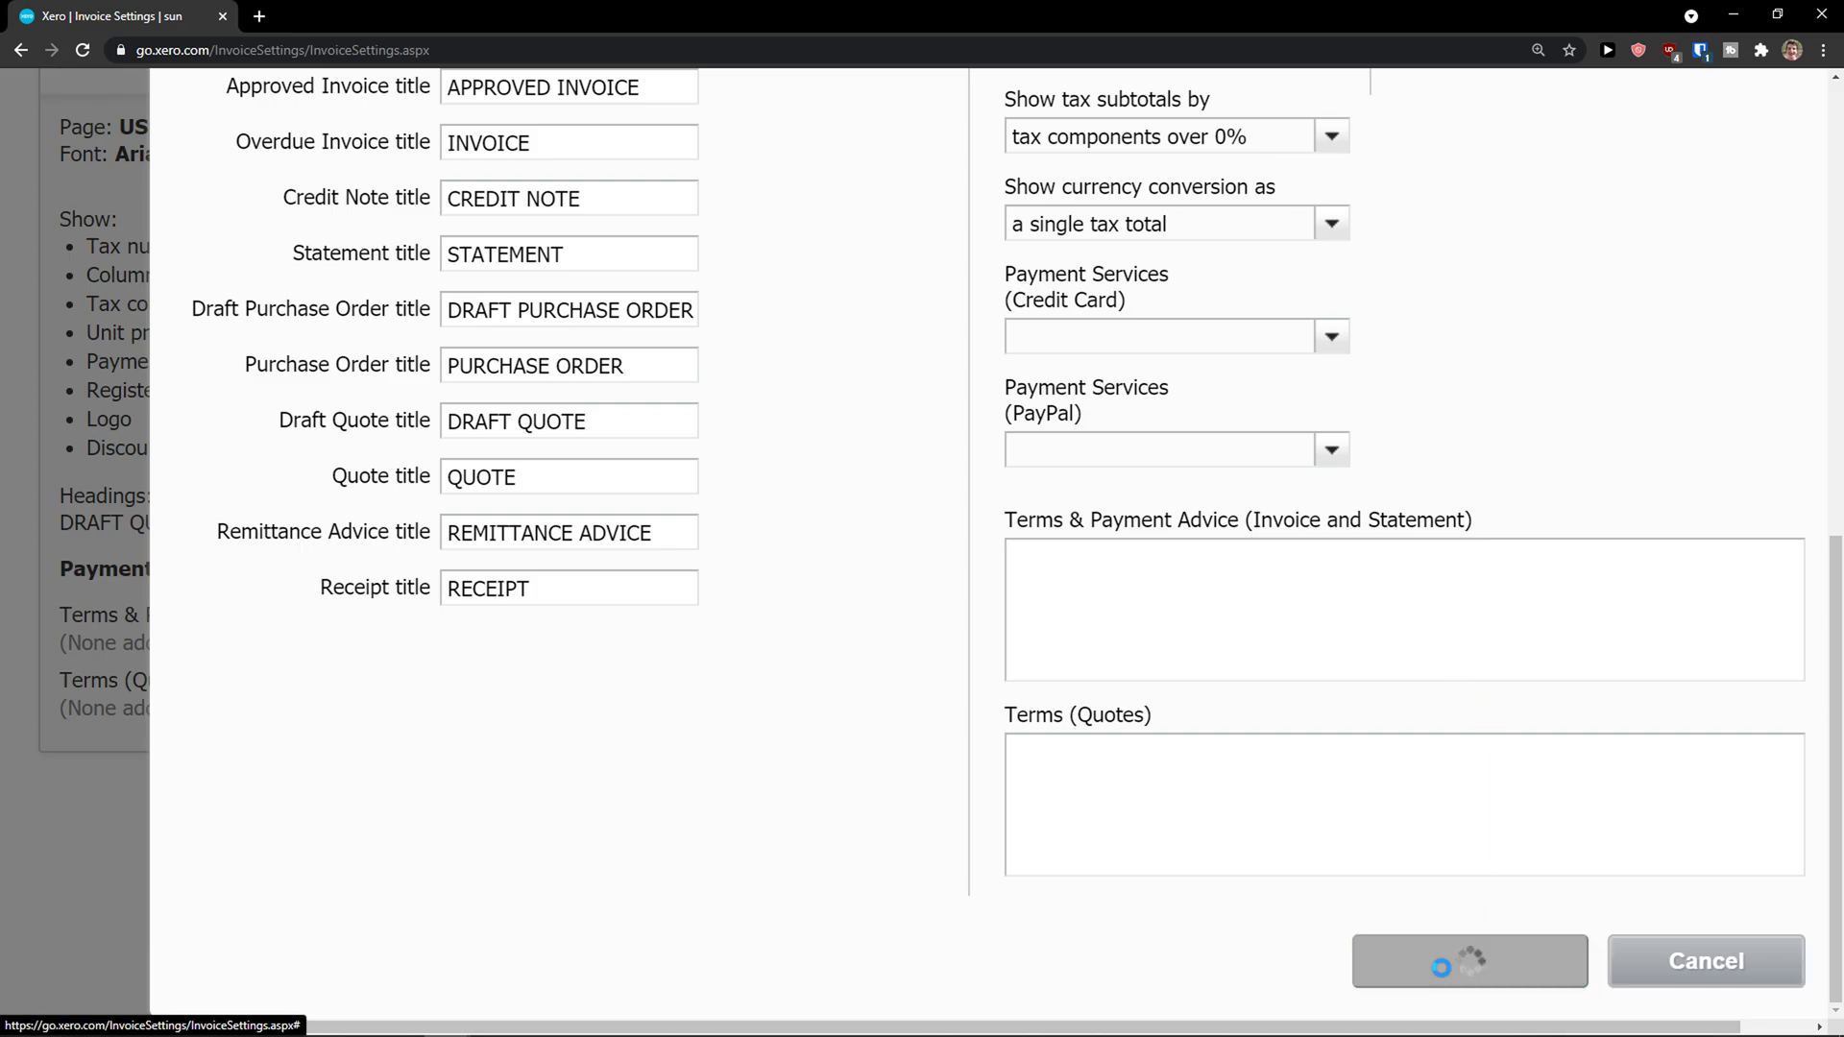
{"action": "scroll", "coordinate": [1161, 847], "scroll_direction": "down", "scroll_amount": 12}
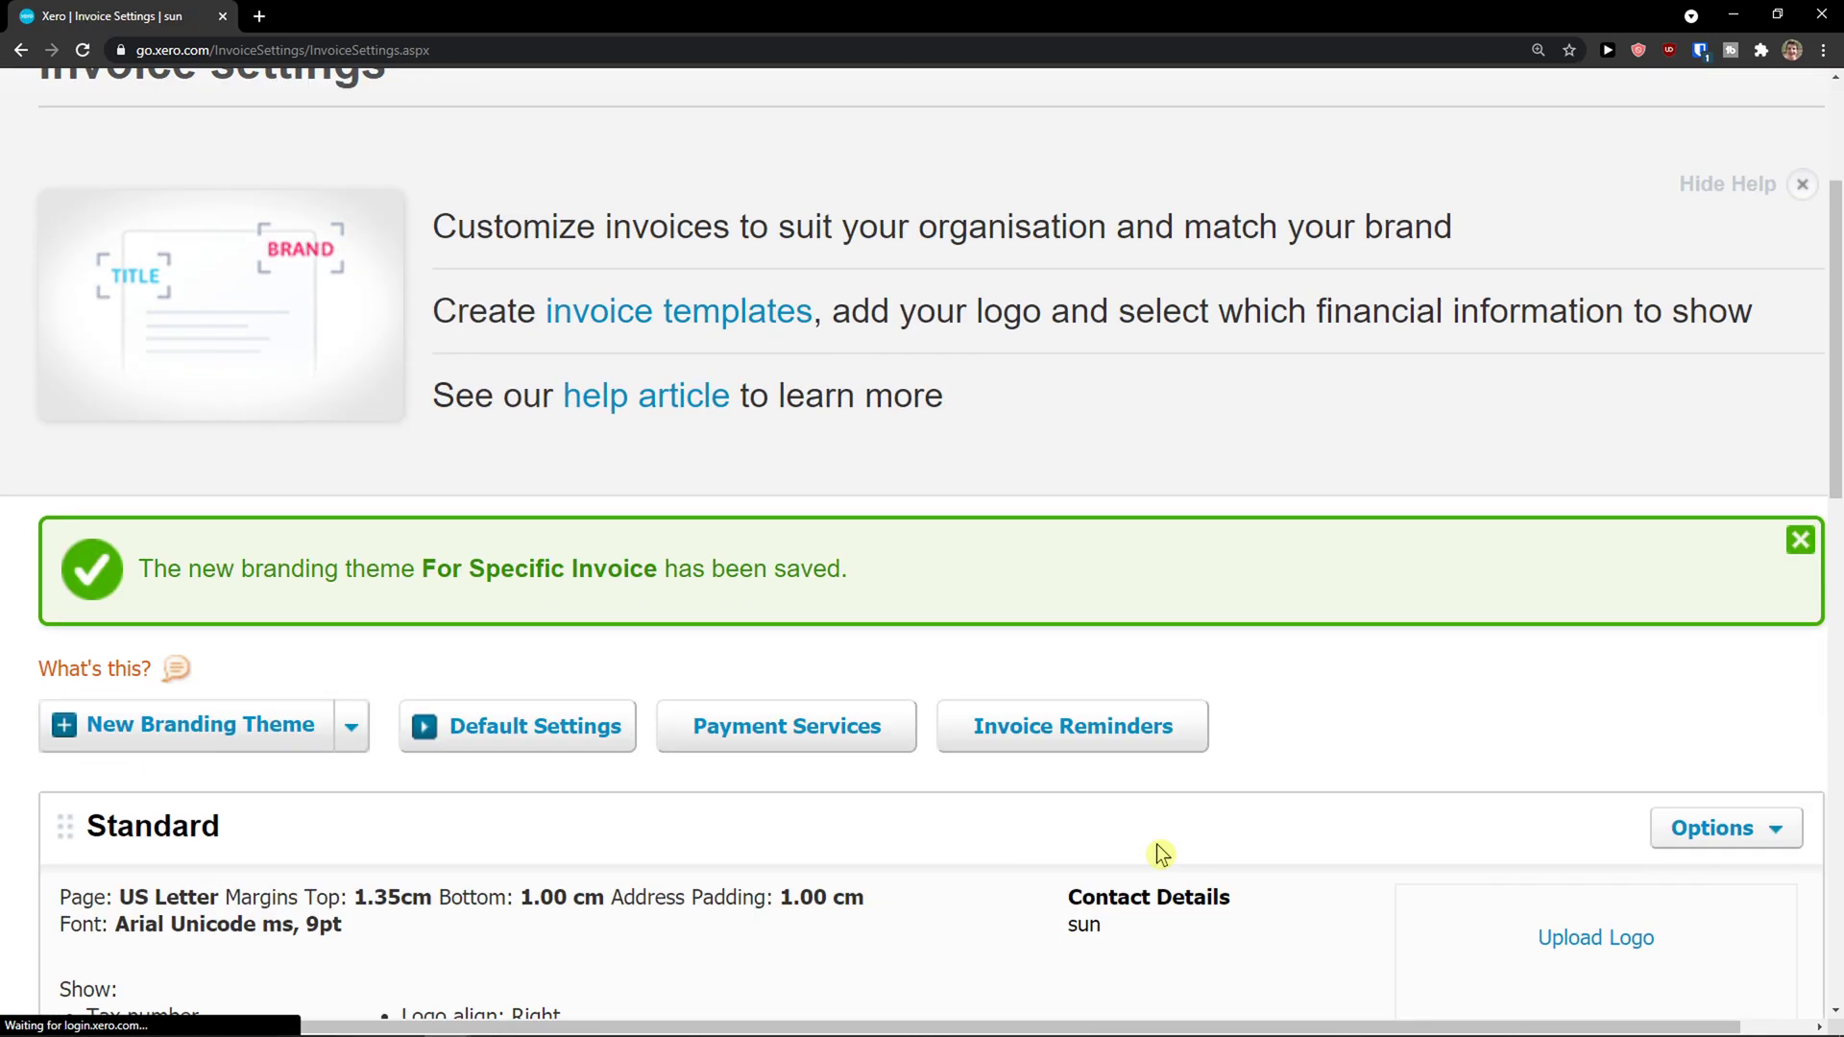
{"action": "key", "text": "ctrl+minus"}
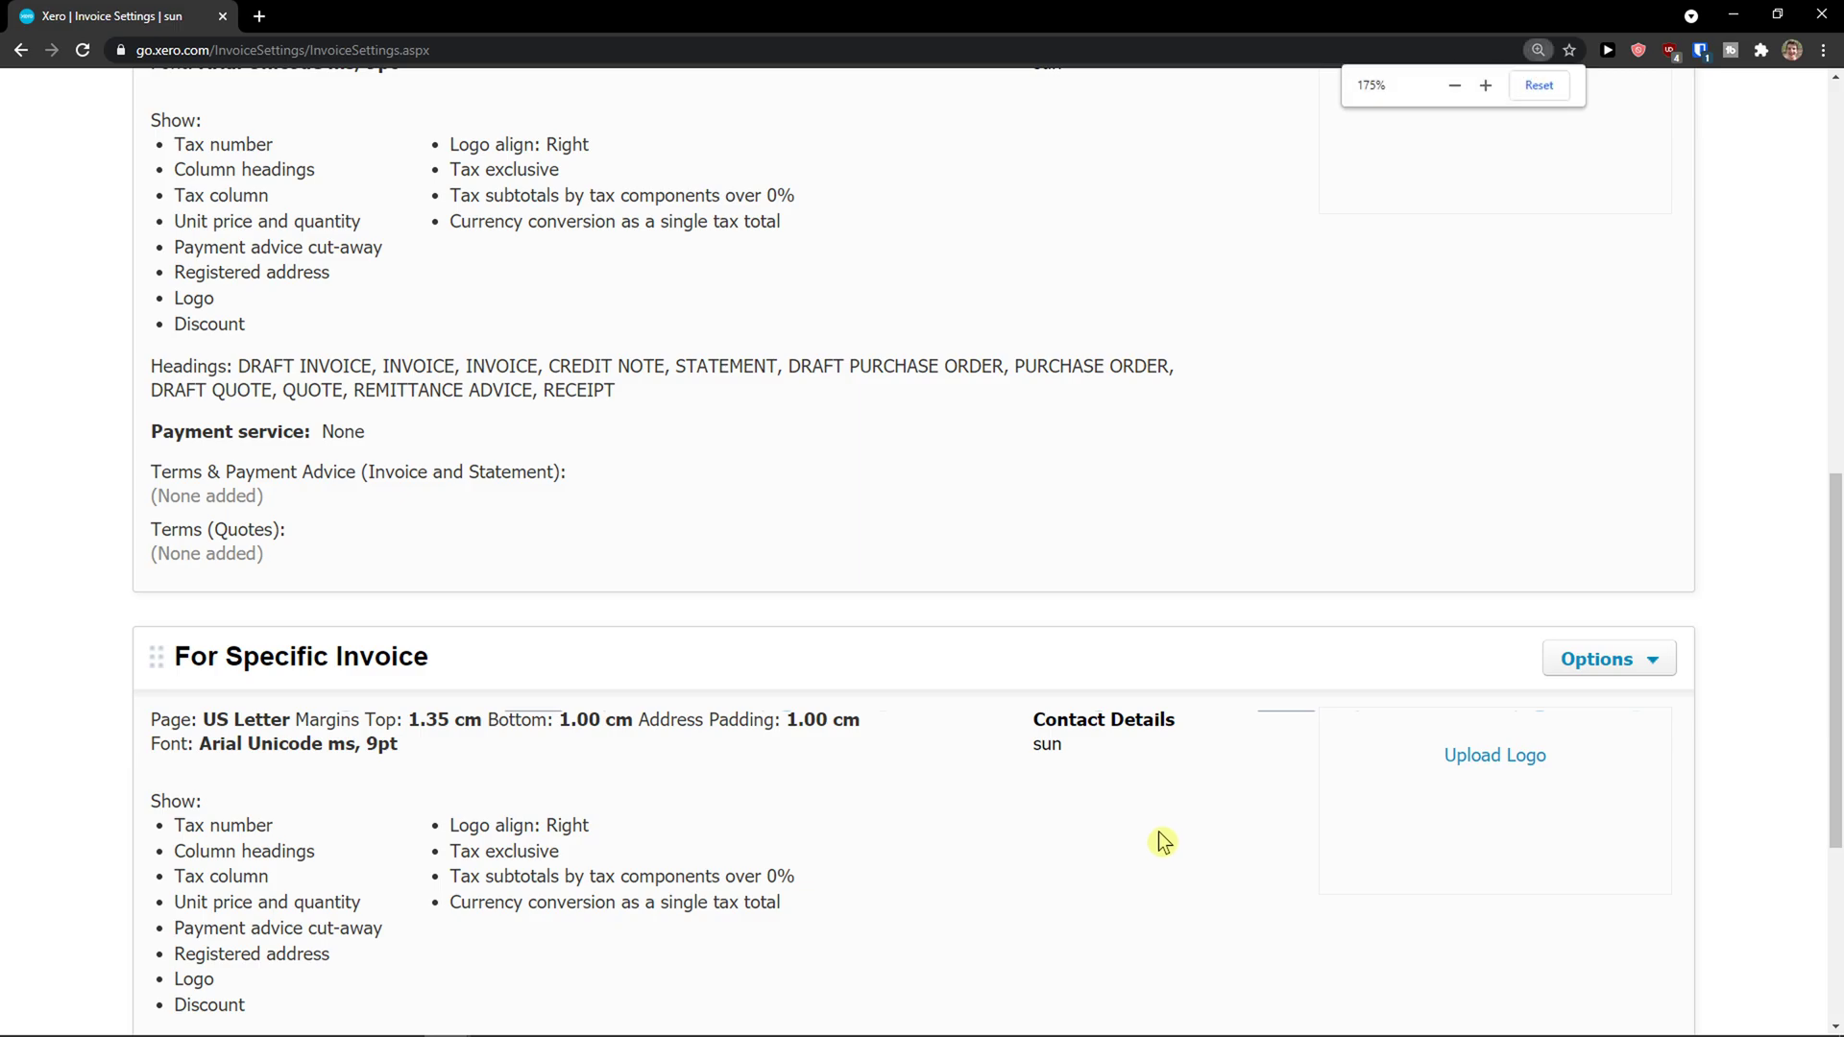
{"action": "scroll", "coordinate": [1163, 844], "scroll_direction": "down", "scroll_amount": 2}
{"action": "scroll", "coordinate": [1164, 841], "scroll_direction": "up", "scroll_amount": 2}
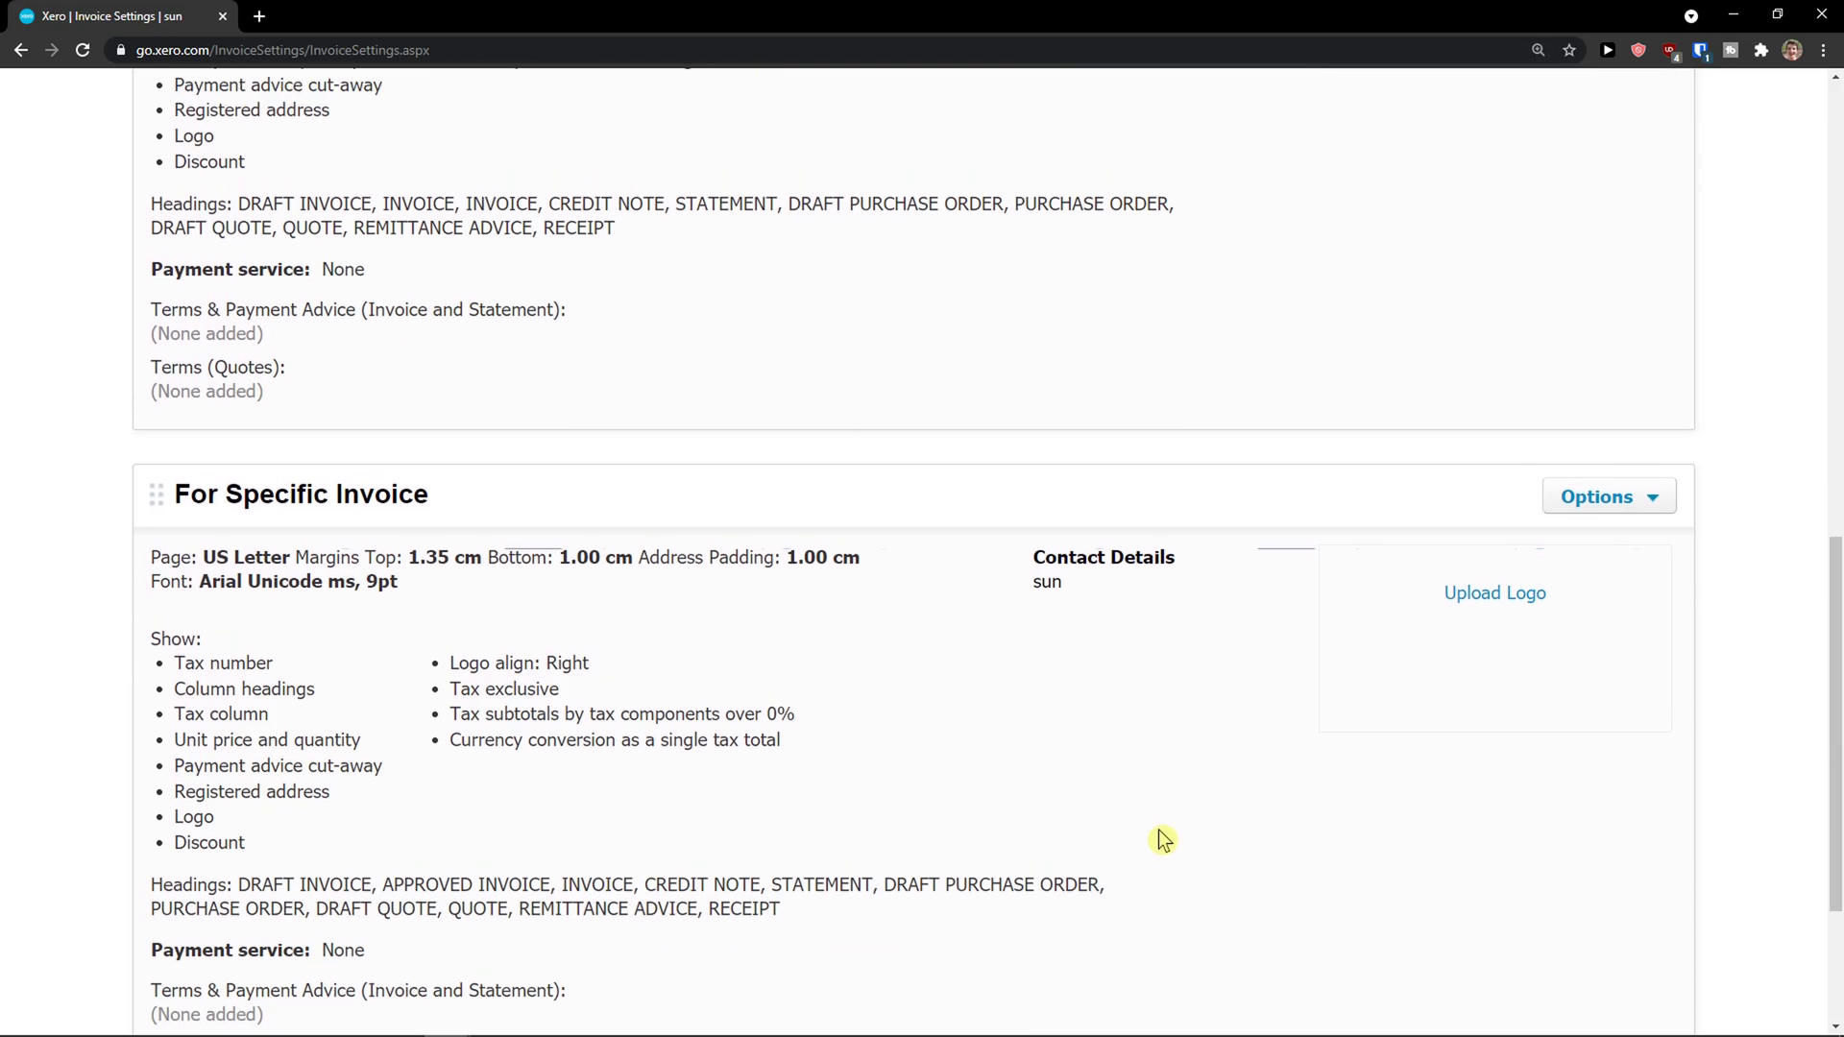
{"action": "scroll", "coordinate": [1385, 820], "scroll_direction": "down", "scroll_amount": 1}
{"action": "left_click", "coordinate": [1464, 667]}
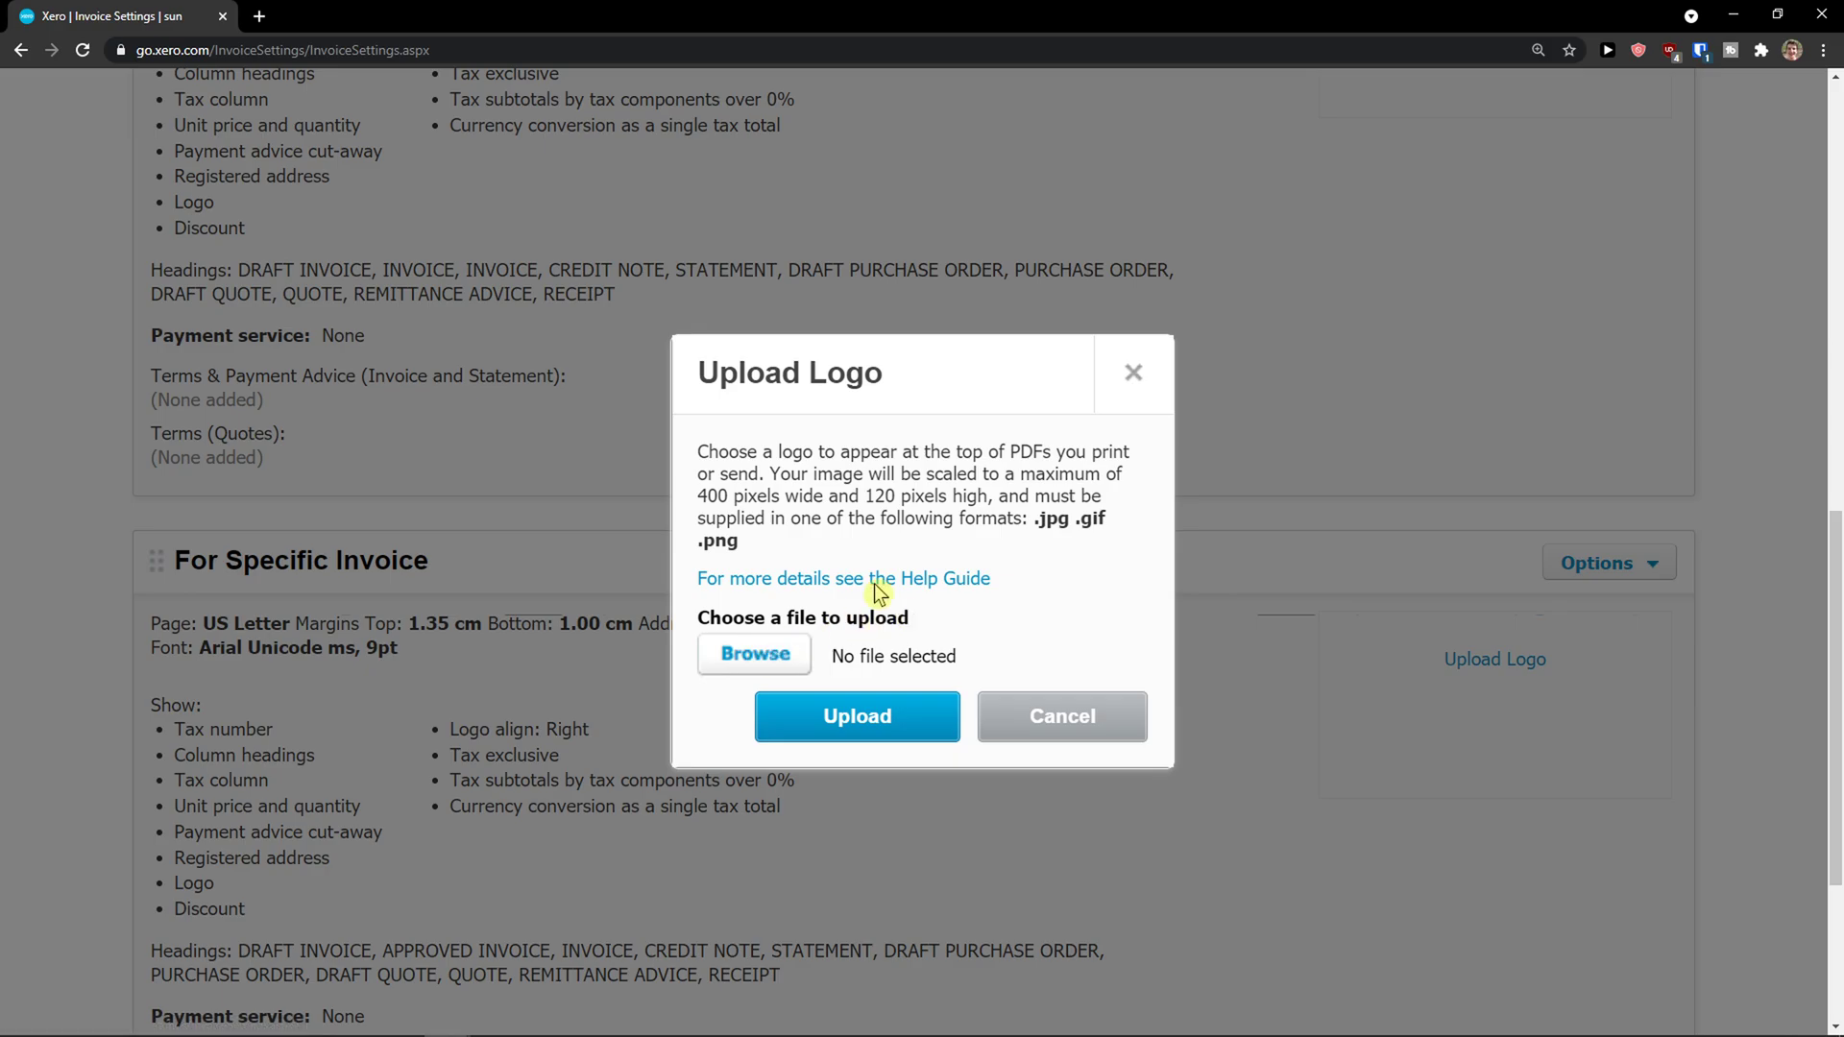
{"action": "left_click", "coordinate": [1136, 373]}
{"action": "scroll", "coordinate": [1148, 485], "scroll_direction": "down", "scroll_amount": 3}
{"action": "scroll", "coordinate": [1141, 507], "scroll_direction": "up", "scroll_amount": 12}
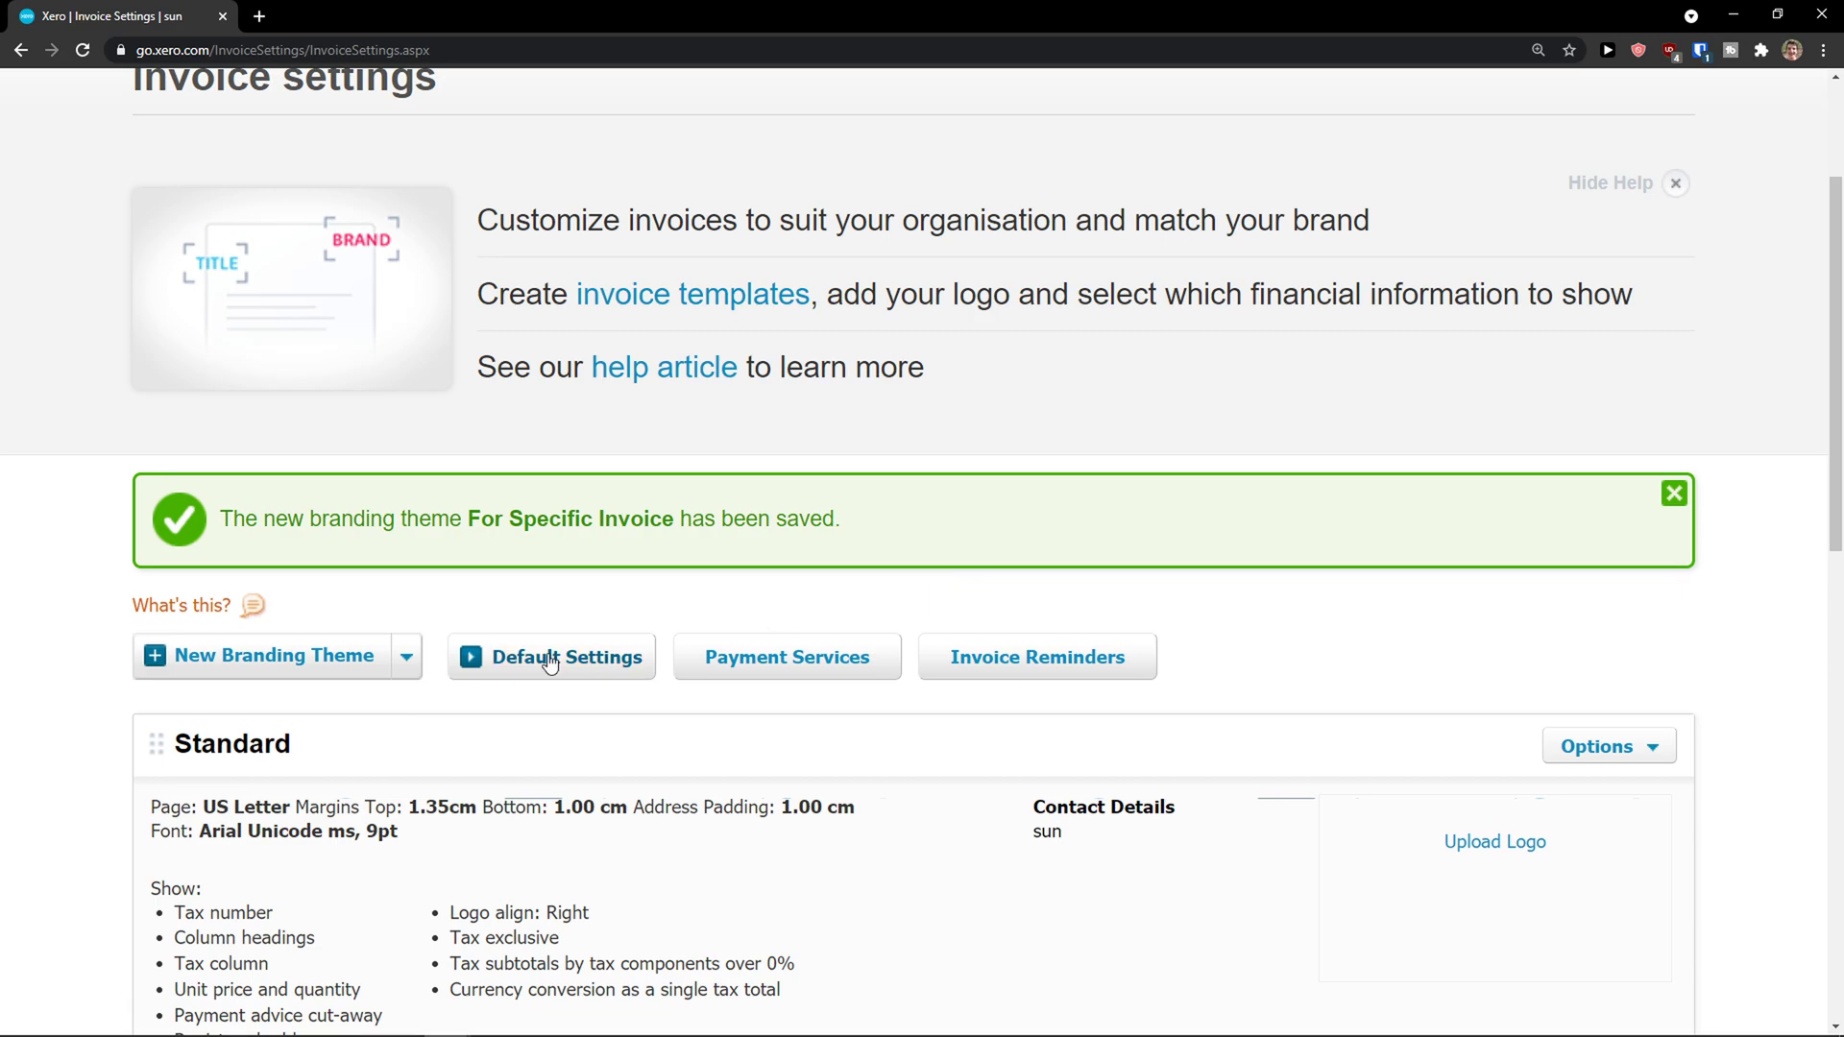
Switch to the Demo Company (Global) organisation.
{"action": "left_click", "coordinate": [409, 657]}
{"action": "scroll", "coordinate": [256, 371], "scroll_direction": "up", "scroll_amount": 3}
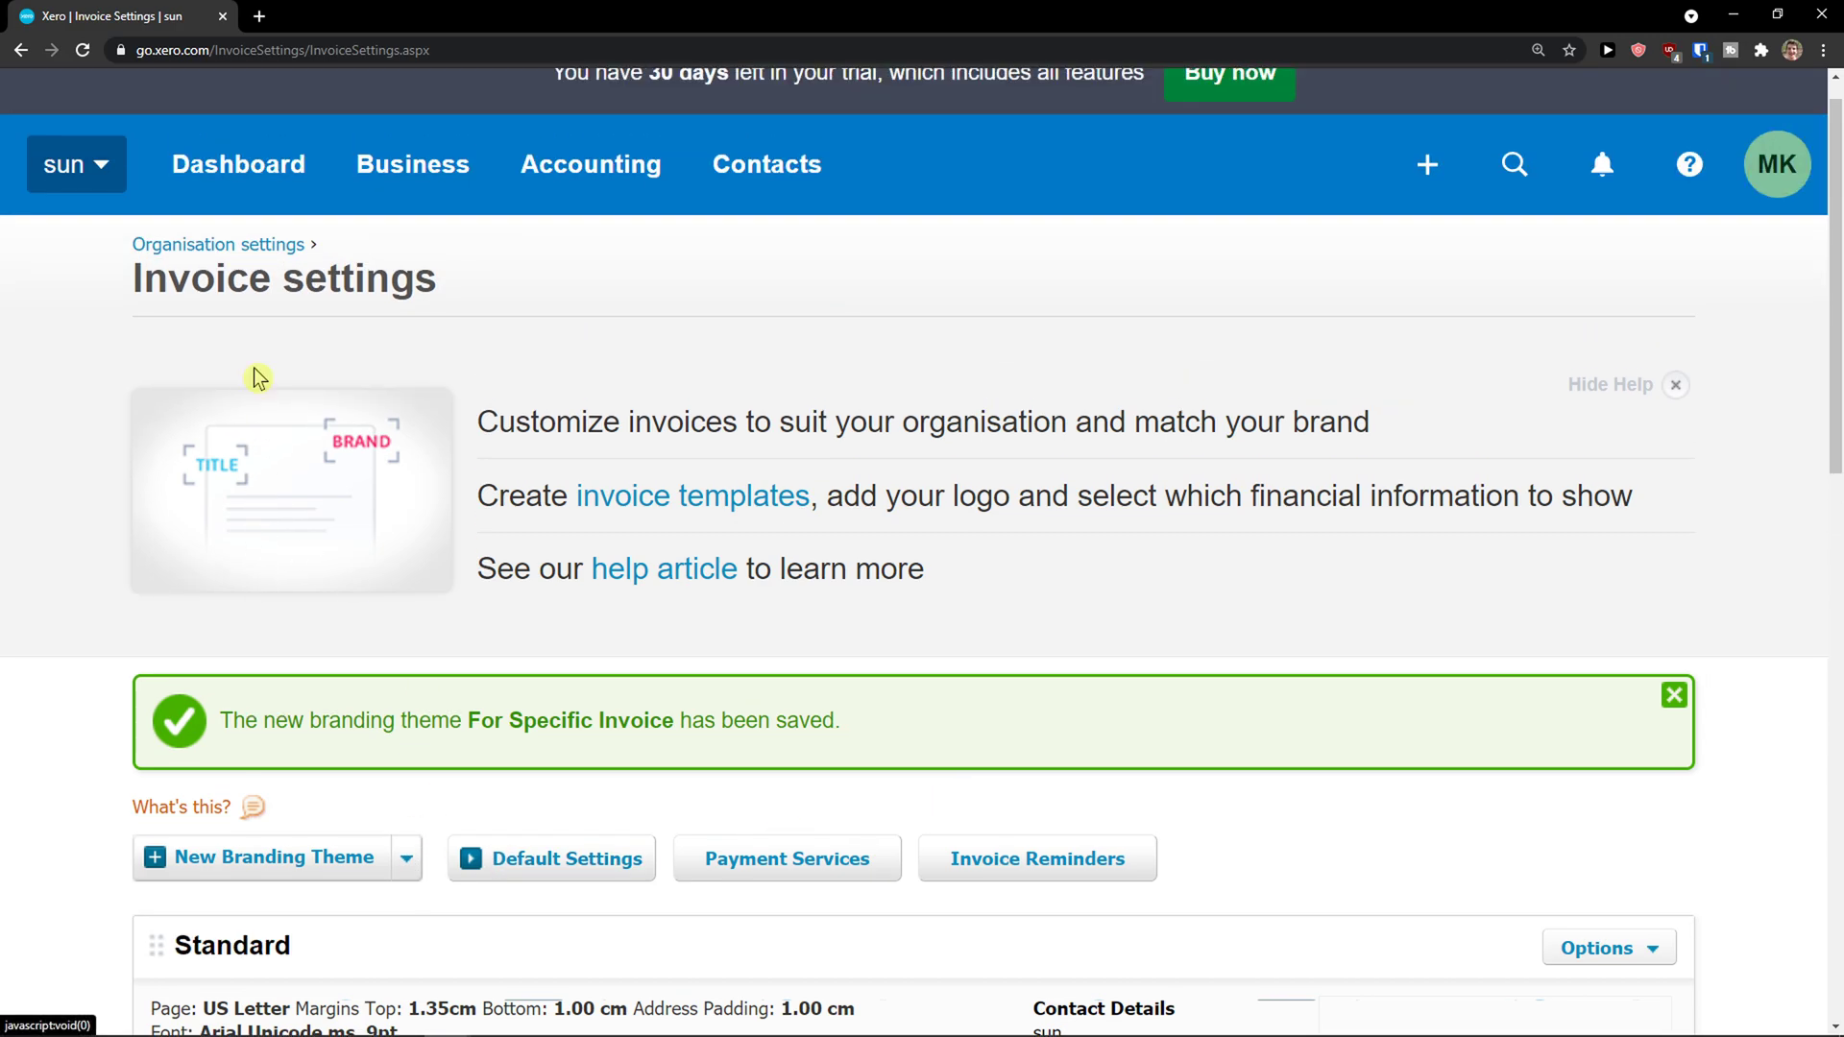
{"action": "left_click", "coordinate": [53, 206]}
{"action": "left_click", "coordinate": [400, 733]}
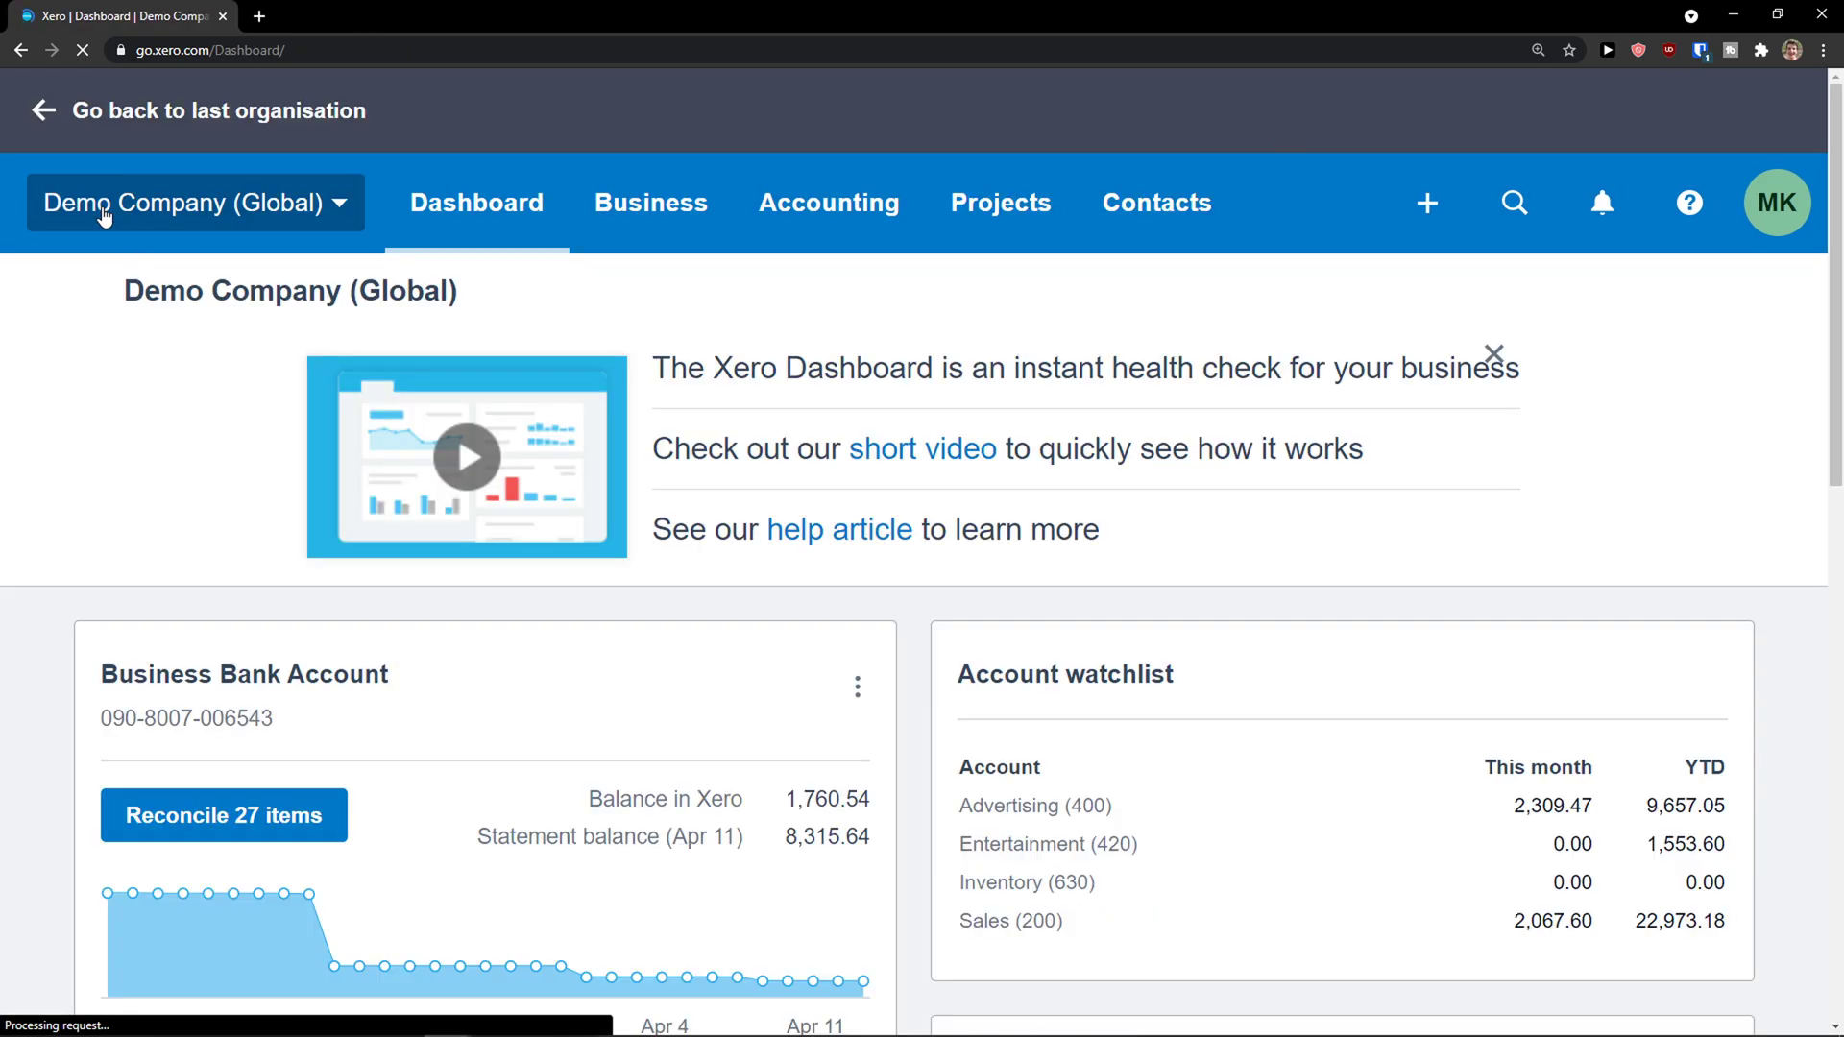
Go to the Demo Company's Invoice settings.
{"action": "left_click", "coordinate": [102, 212]}
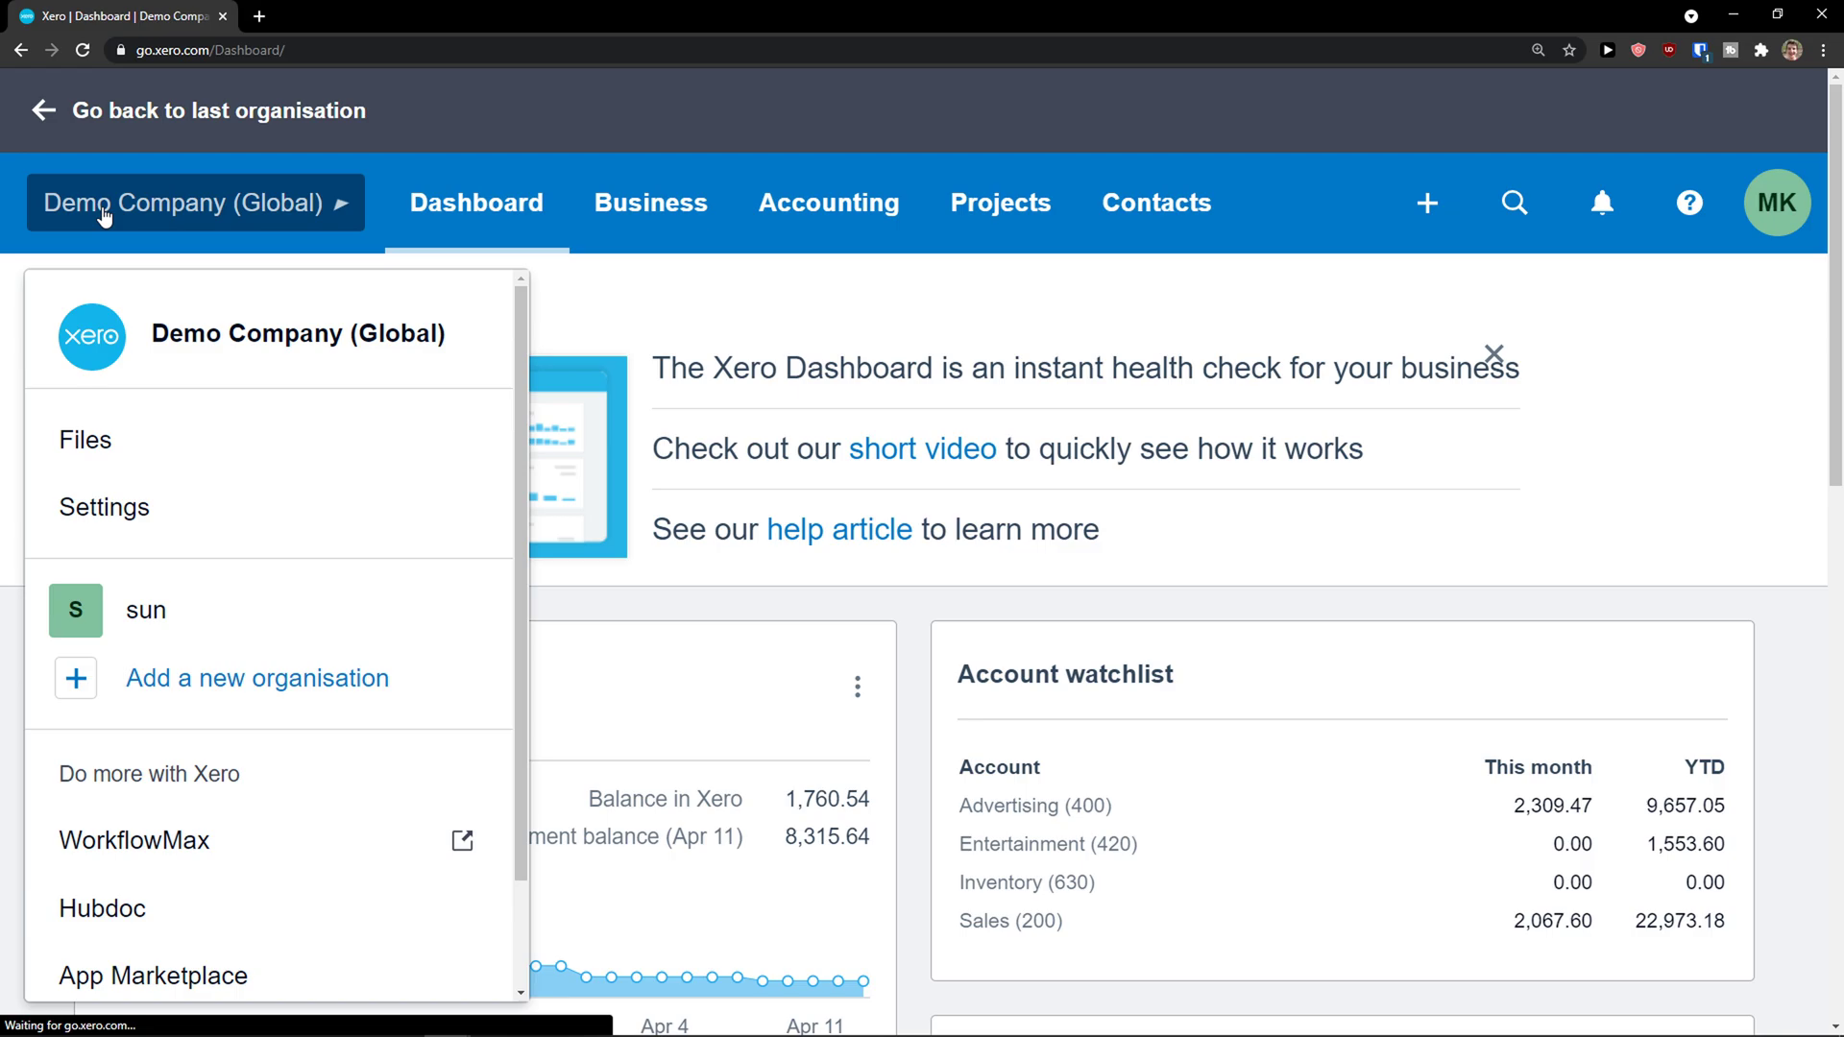
{"action": "scroll", "coordinate": [44, 555], "scroll_direction": "down", "scroll_amount": 2}
{"action": "scroll", "coordinate": [206, 679], "scroll_direction": "up", "scroll_amount": 2}
{"action": "left_click", "coordinate": [154, 510]}
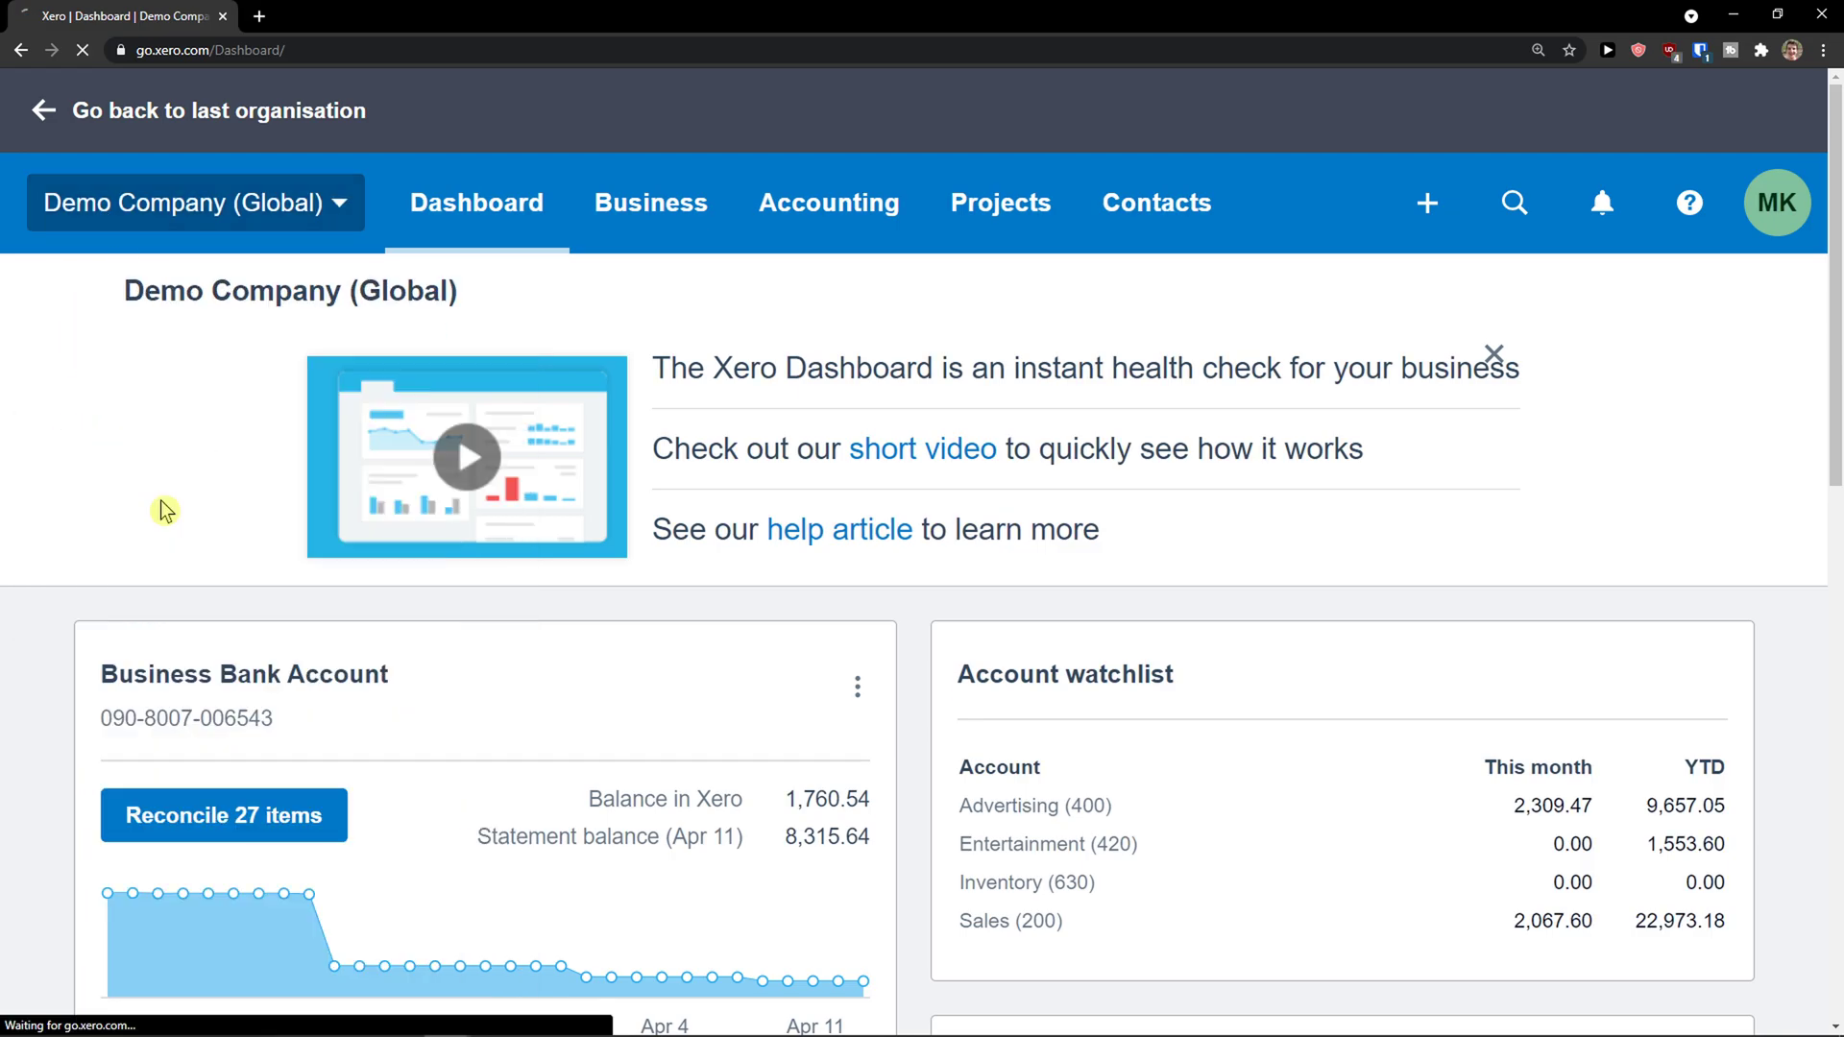
{"action": "left_click", "coordinate": [1000, 525]}
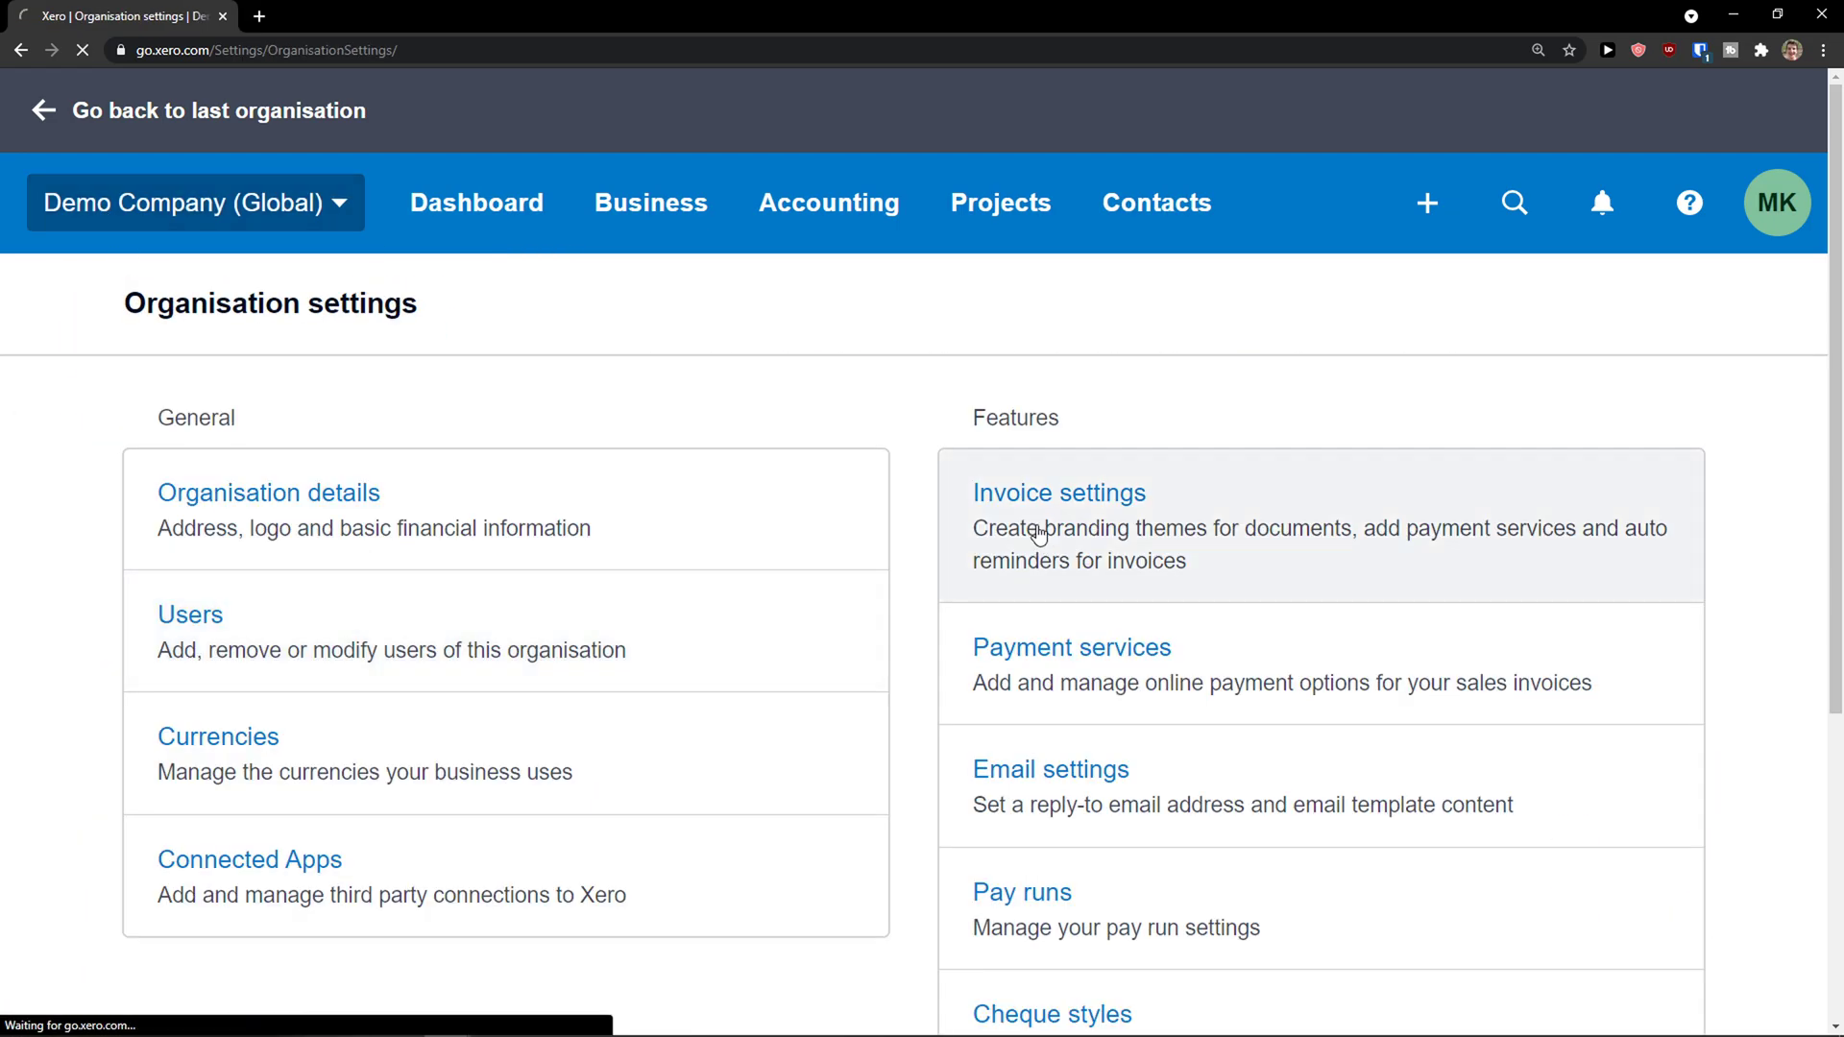
Show the Options menu of the Special Projects branding theme.
{"action": "scroll", "coordinate": [884, 555], "scroll_direction": "down", "scroll_amount": 9}
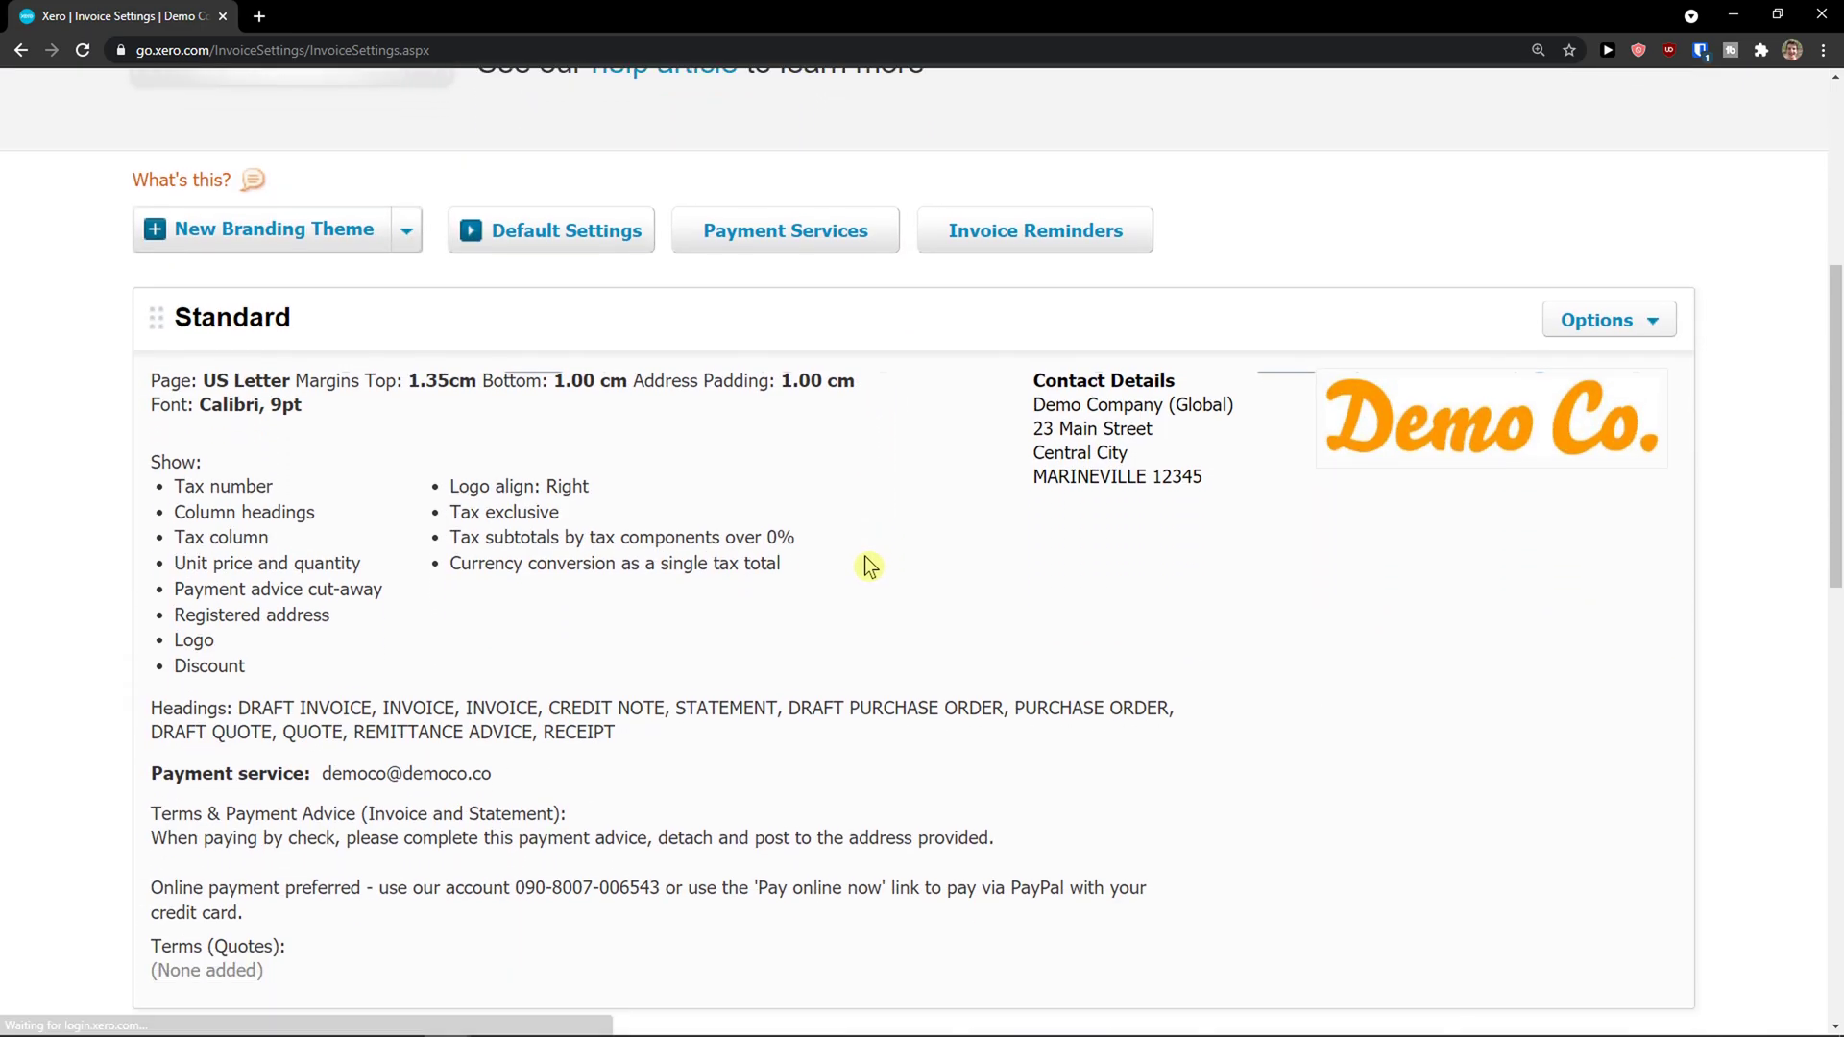
{"action": "scroll", "coordinate": [861, 557], "scroll_direction": "down", "scroll_amount": 2}
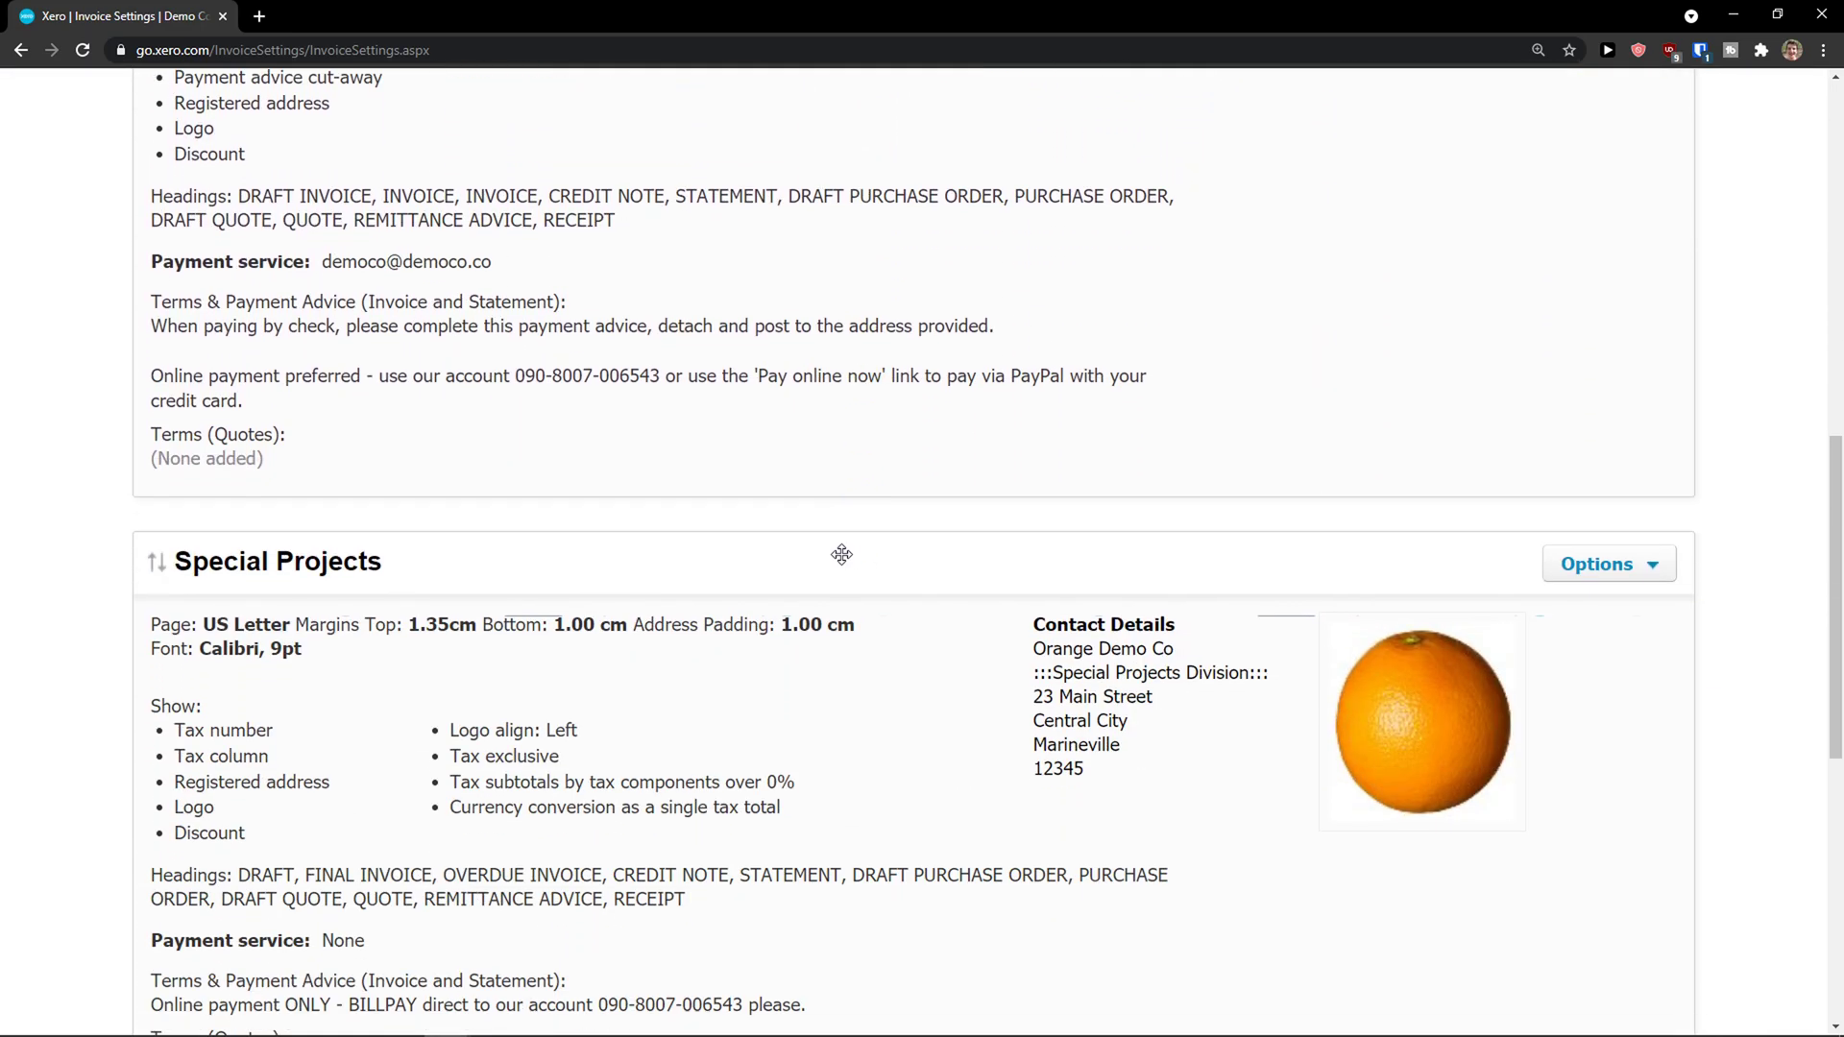
{"action": "scroll", "coordinate": [842, 555], "scroll_direction": "up", "scroll_amount": 3}
{"action": "scroll", "coordinate": [824, 563], "scroll_direction": "down", "scroll_amount": 2}
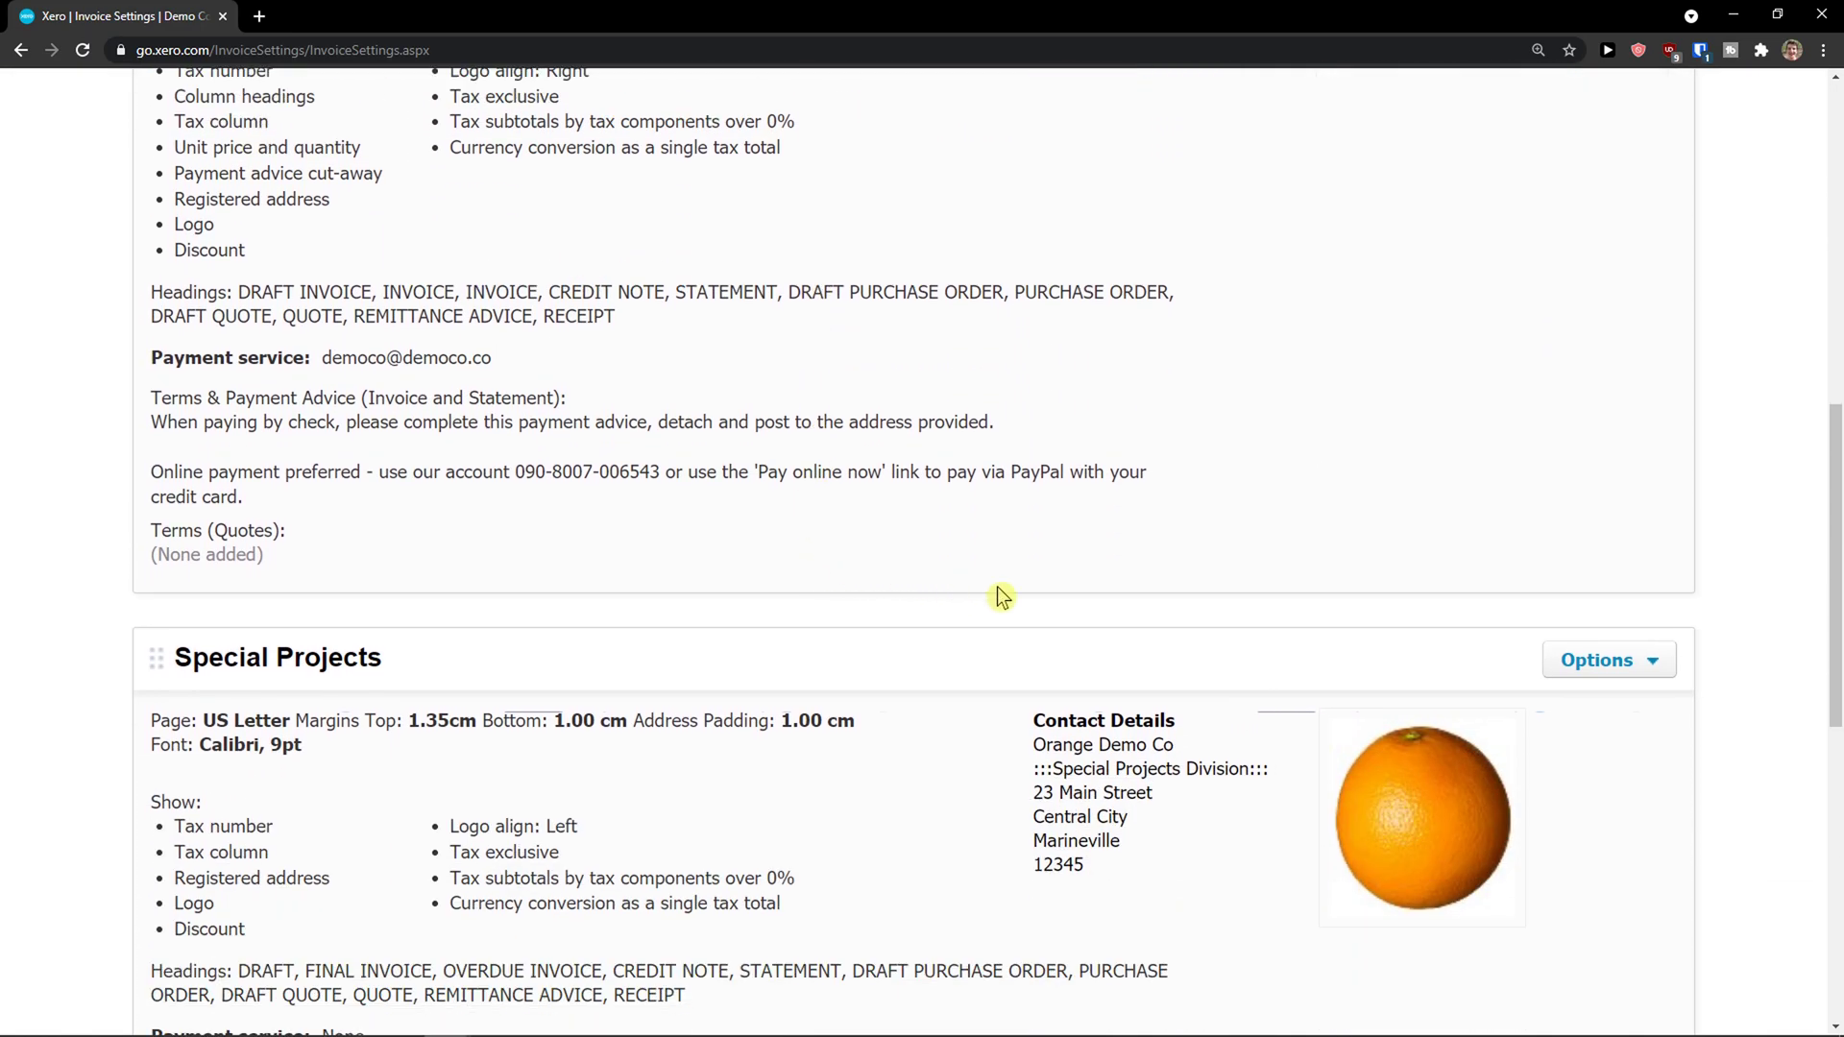
{"action": "scroll", "coordinate": [1345, 548], "scroll_direction": "down", "scroll_amount": 1}
{"action": "left_click", "coordinate": [1594, 565]}
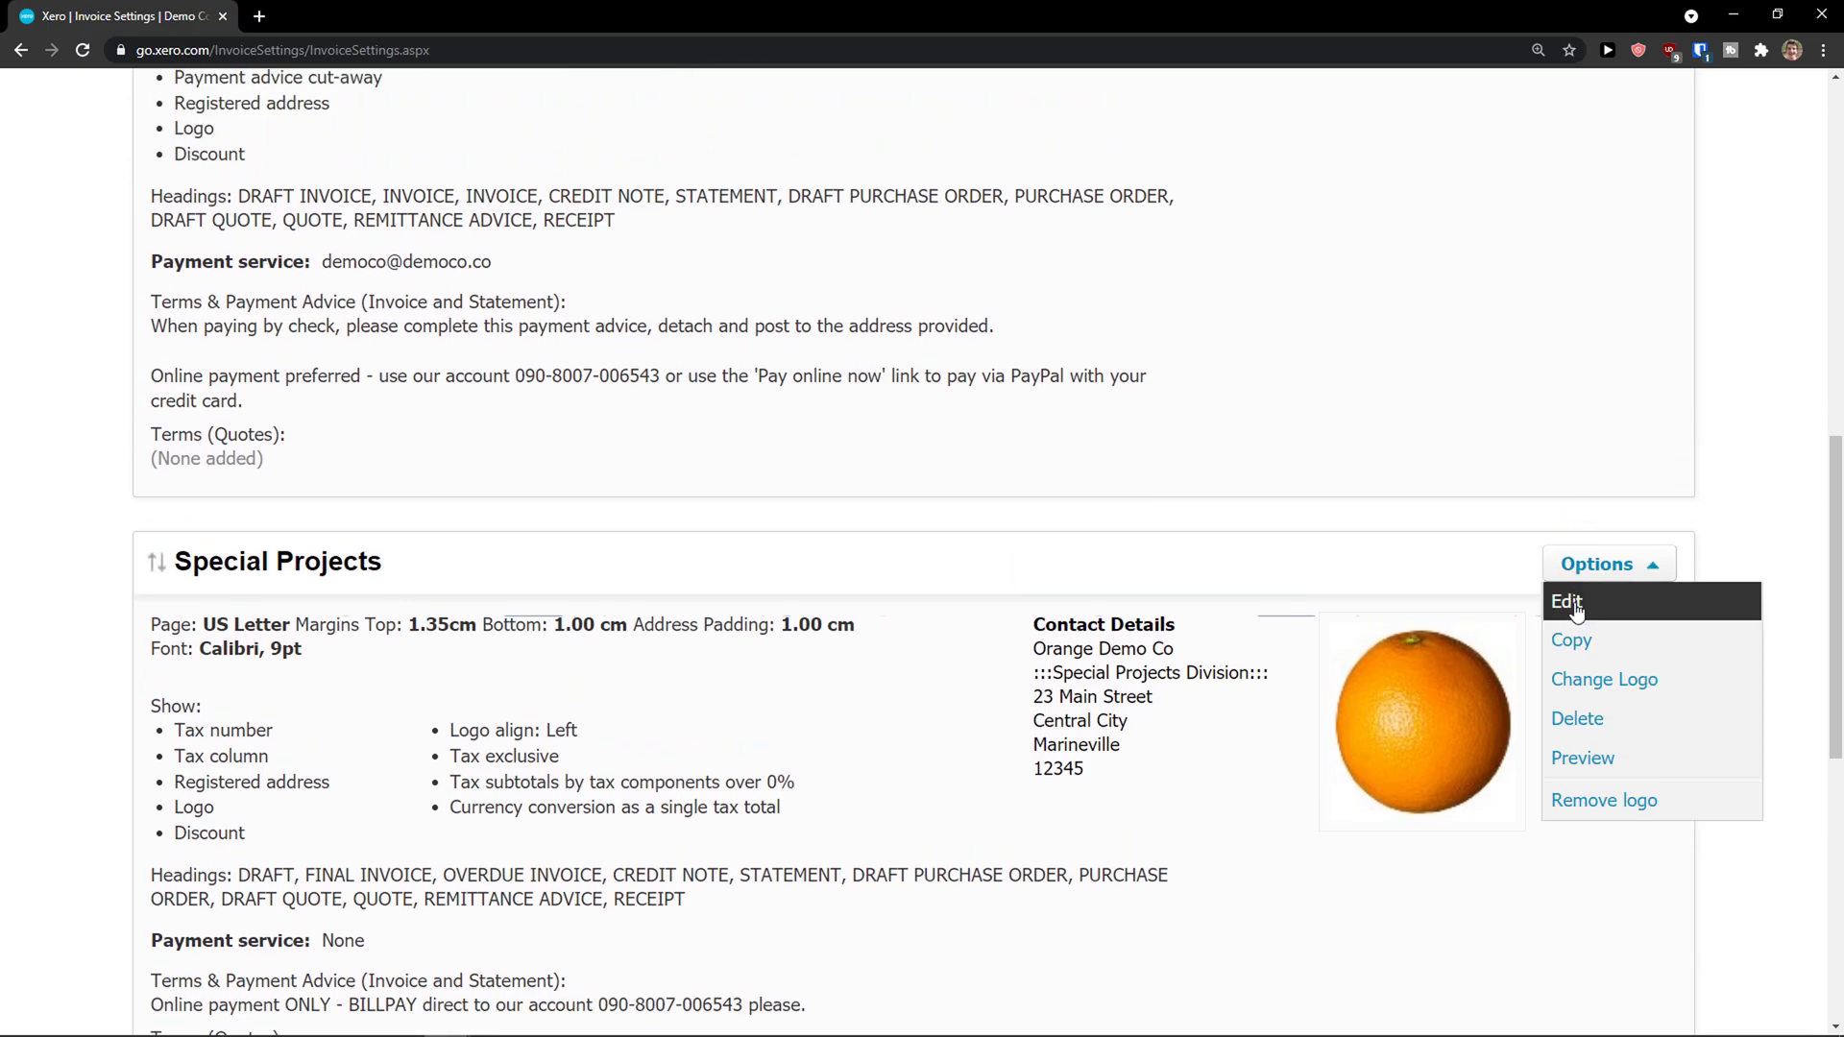
{"action": "left_click", "coordinate": [1572, 602]}
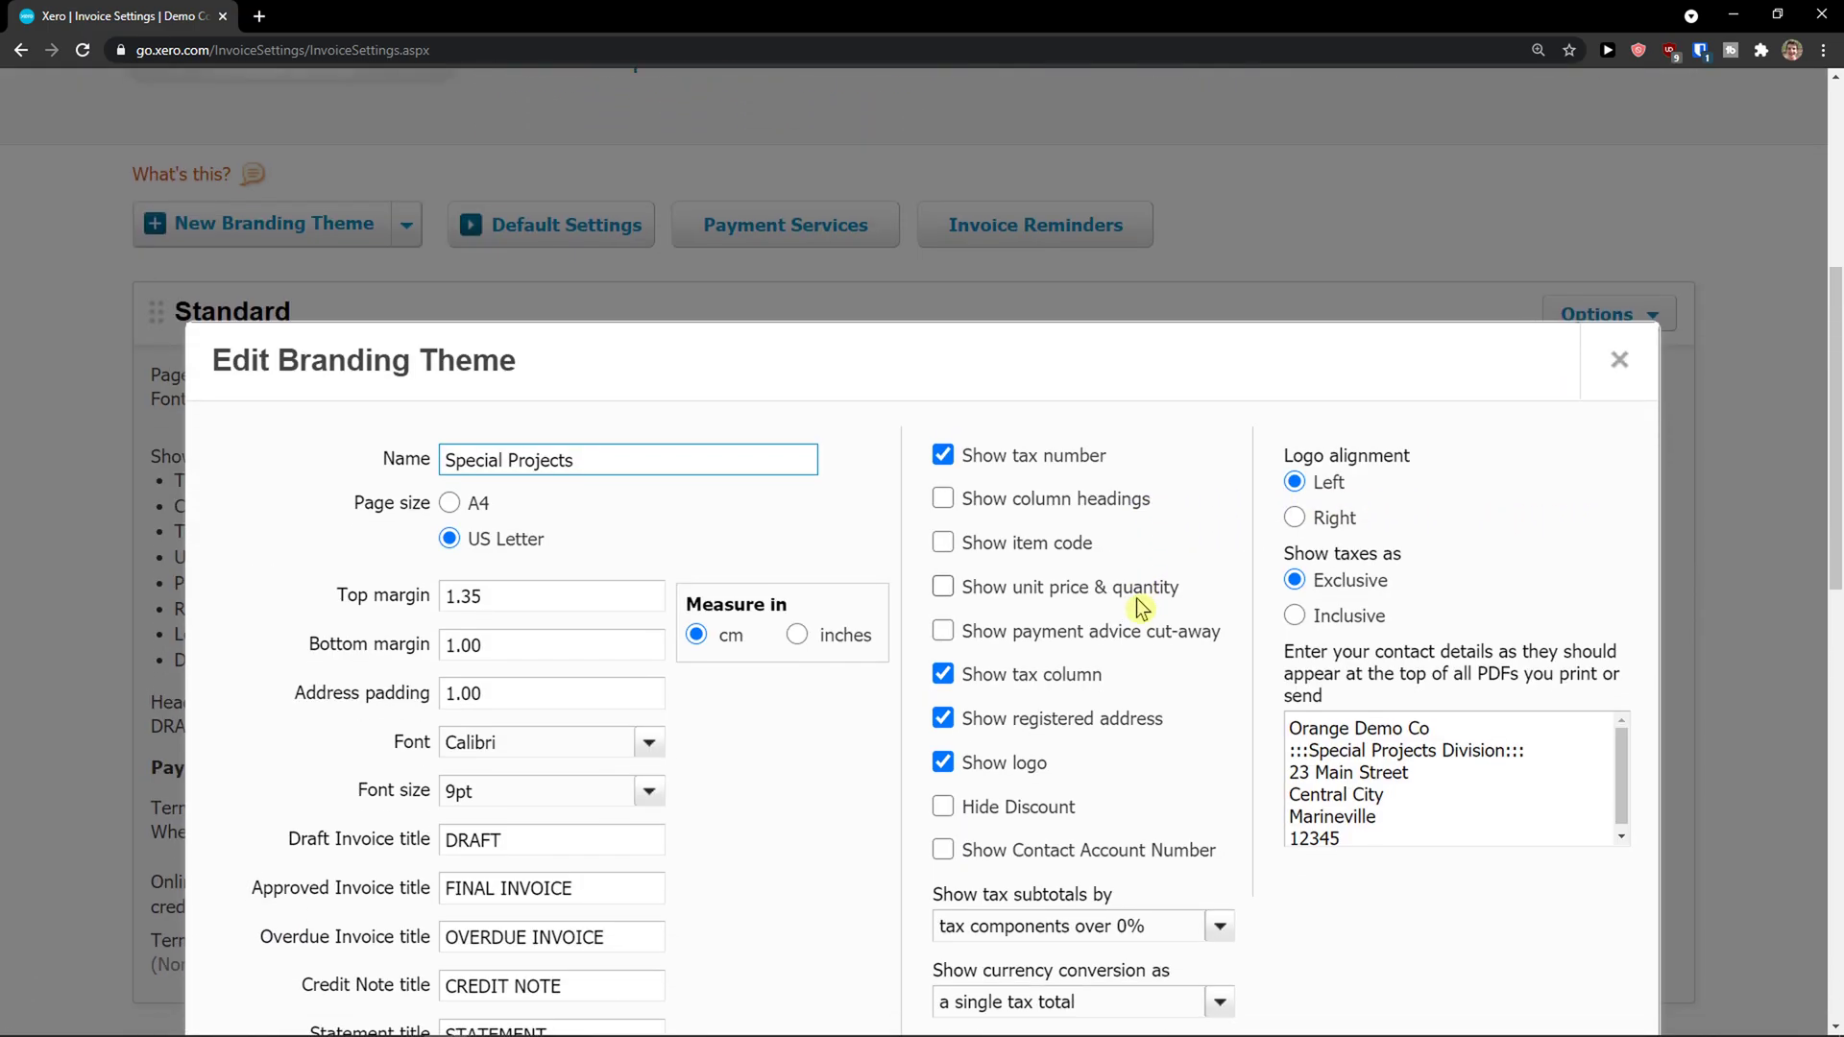
{"action": "scroll", "coordinate": [1141, 608], "scroll_direction": "down", "scroll_amount": 4}
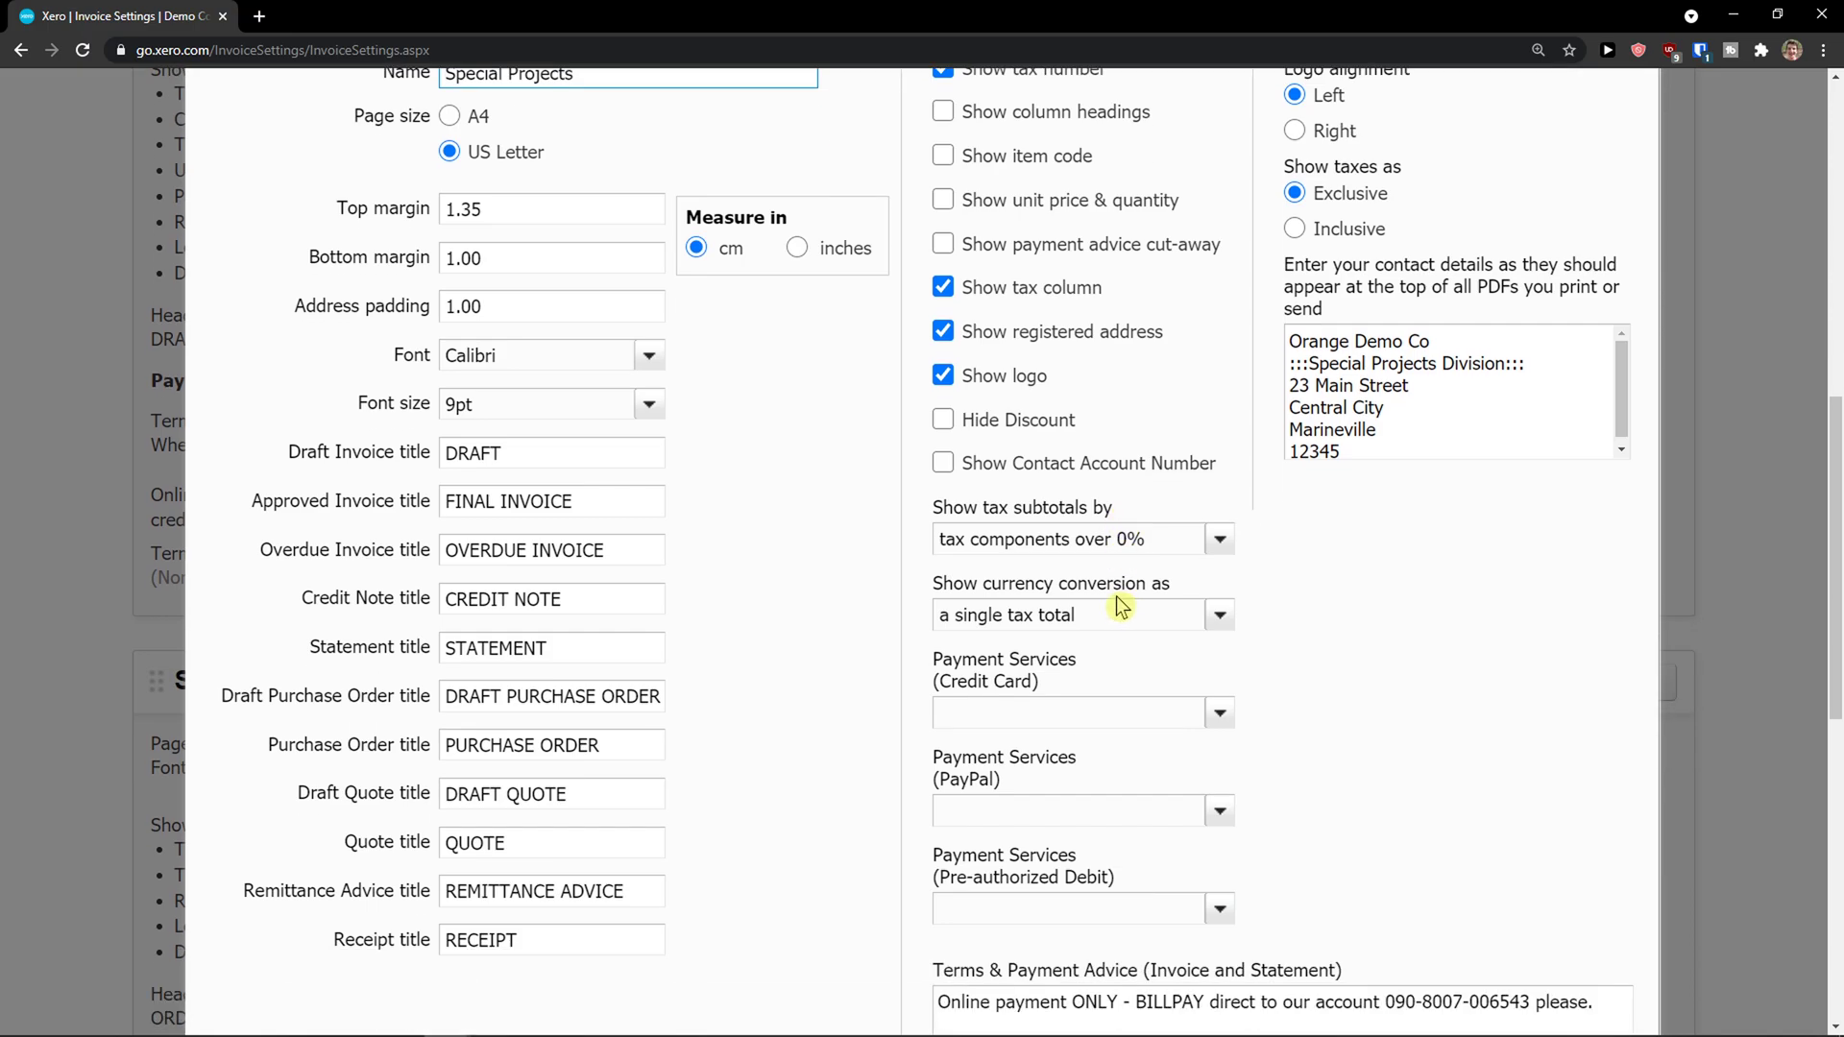
{"action": "scroll", "coordinate": [1114, 605], "scroll_direction": "down", "scroll_amount": 1}
{"action": "scroll", "coordinate": [1115, 605], "scroll_direction": "up", "scroll_amount": 3}
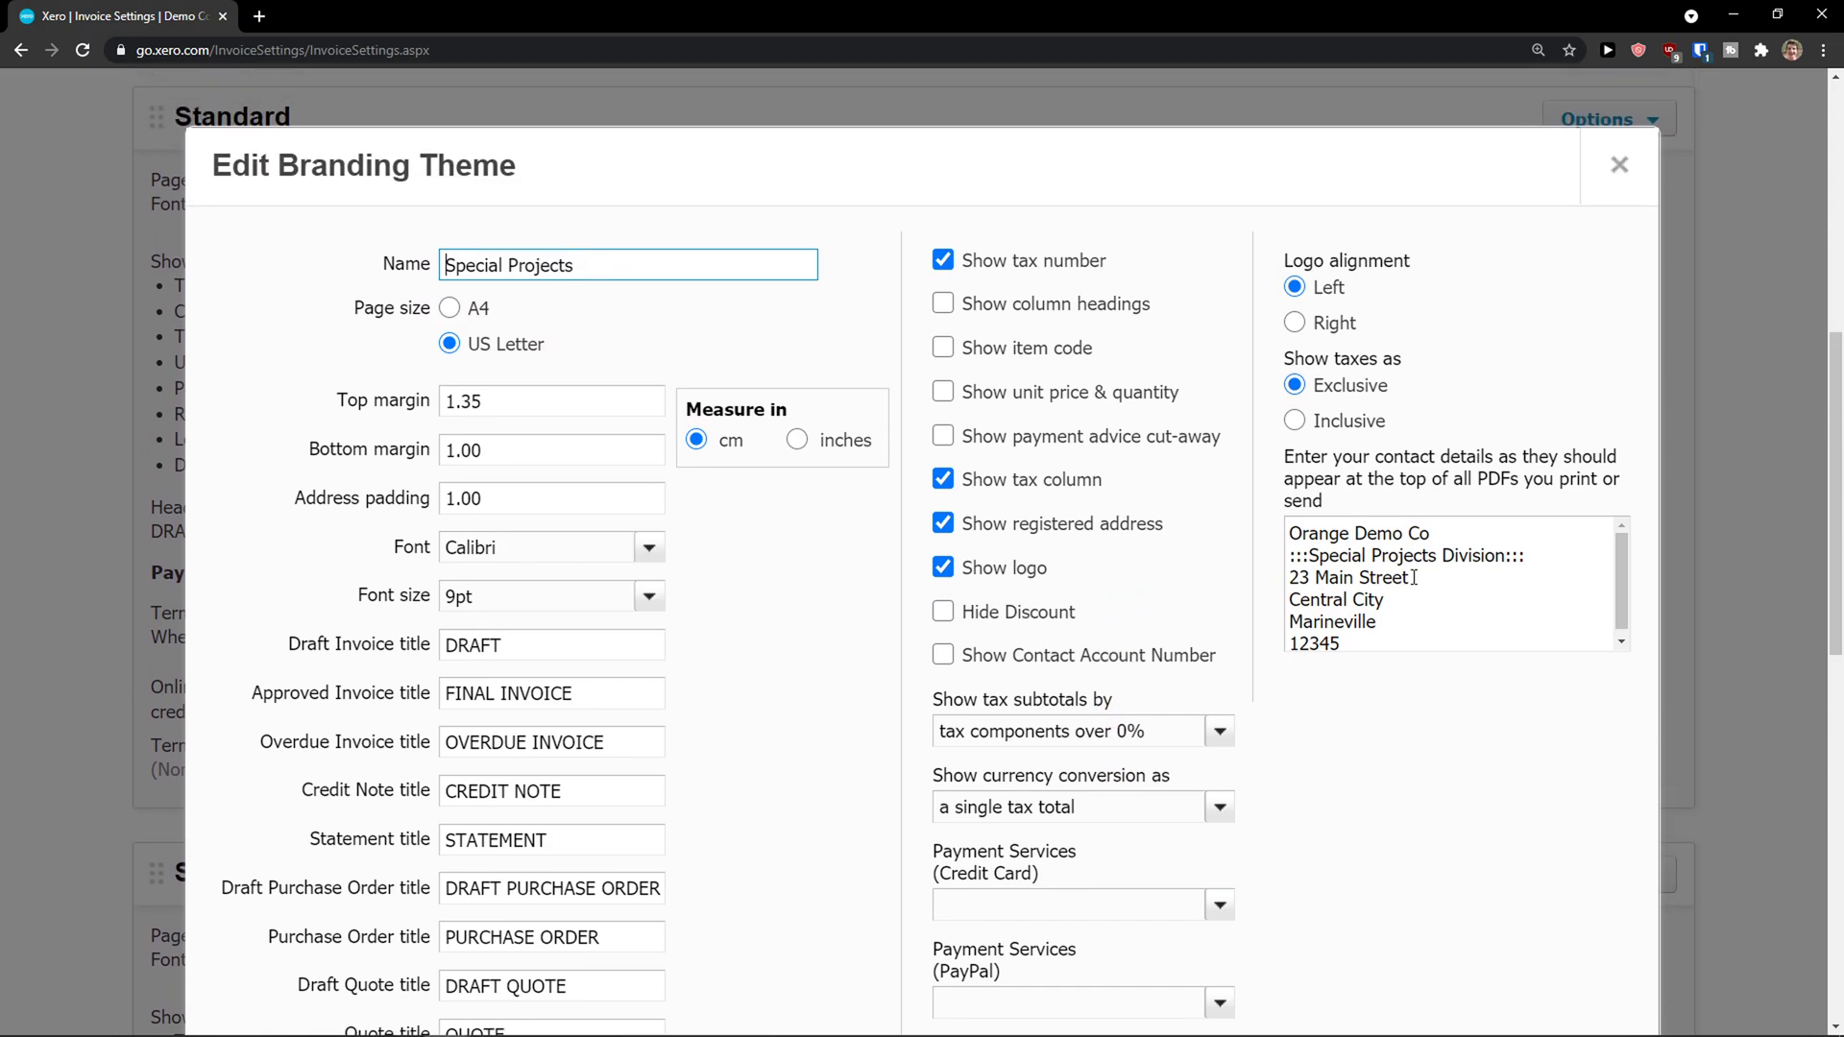
{"action": "left_click_drag", "start_coordinate": [1544, 626], "coordinate": [1240, 490]}
{"action": "left_click", "coordinate": [1804, 793]}
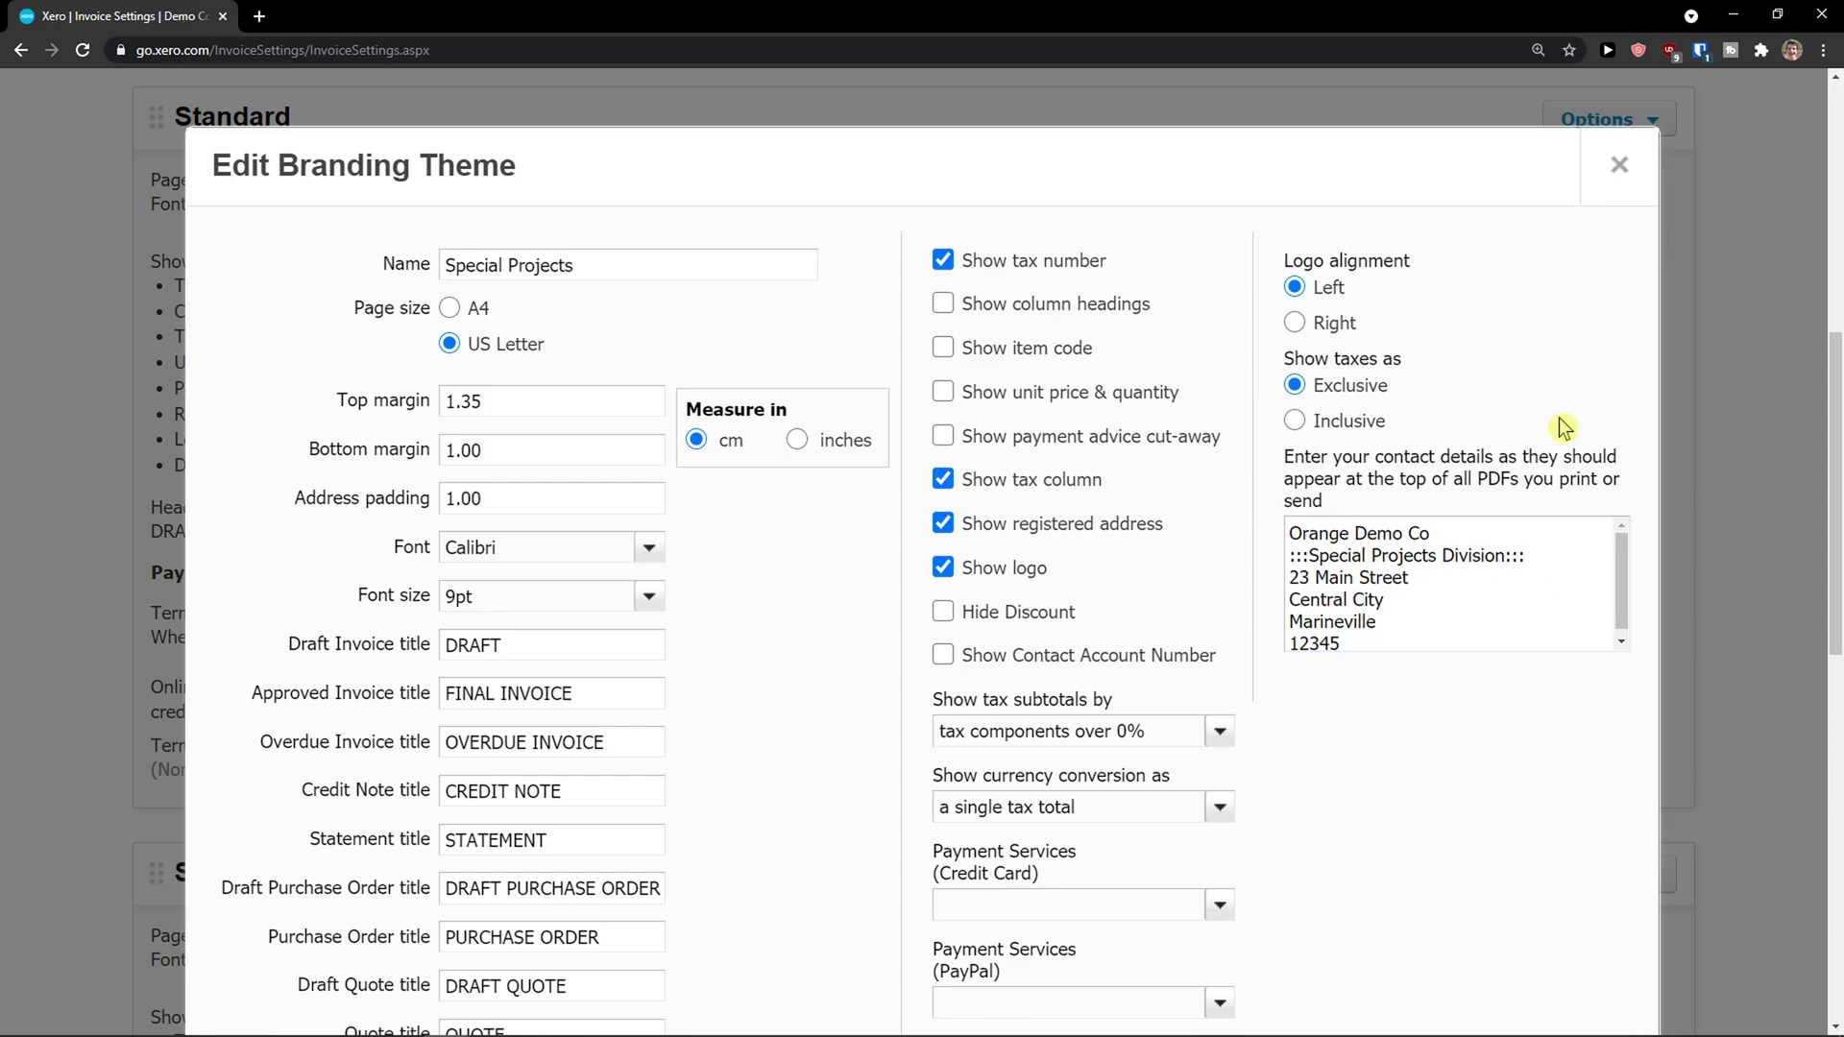
{"action": "left_click", "coordinate": [1618, 167]}
{"action": "scroll", "coordinate": [1309, 605], "scroll_direction": "up", "scroll_amount": 2}
{"action": "scroll", "coordinate": [1300, 581], "scroll_direction": "down", "scroll_amount": 7}
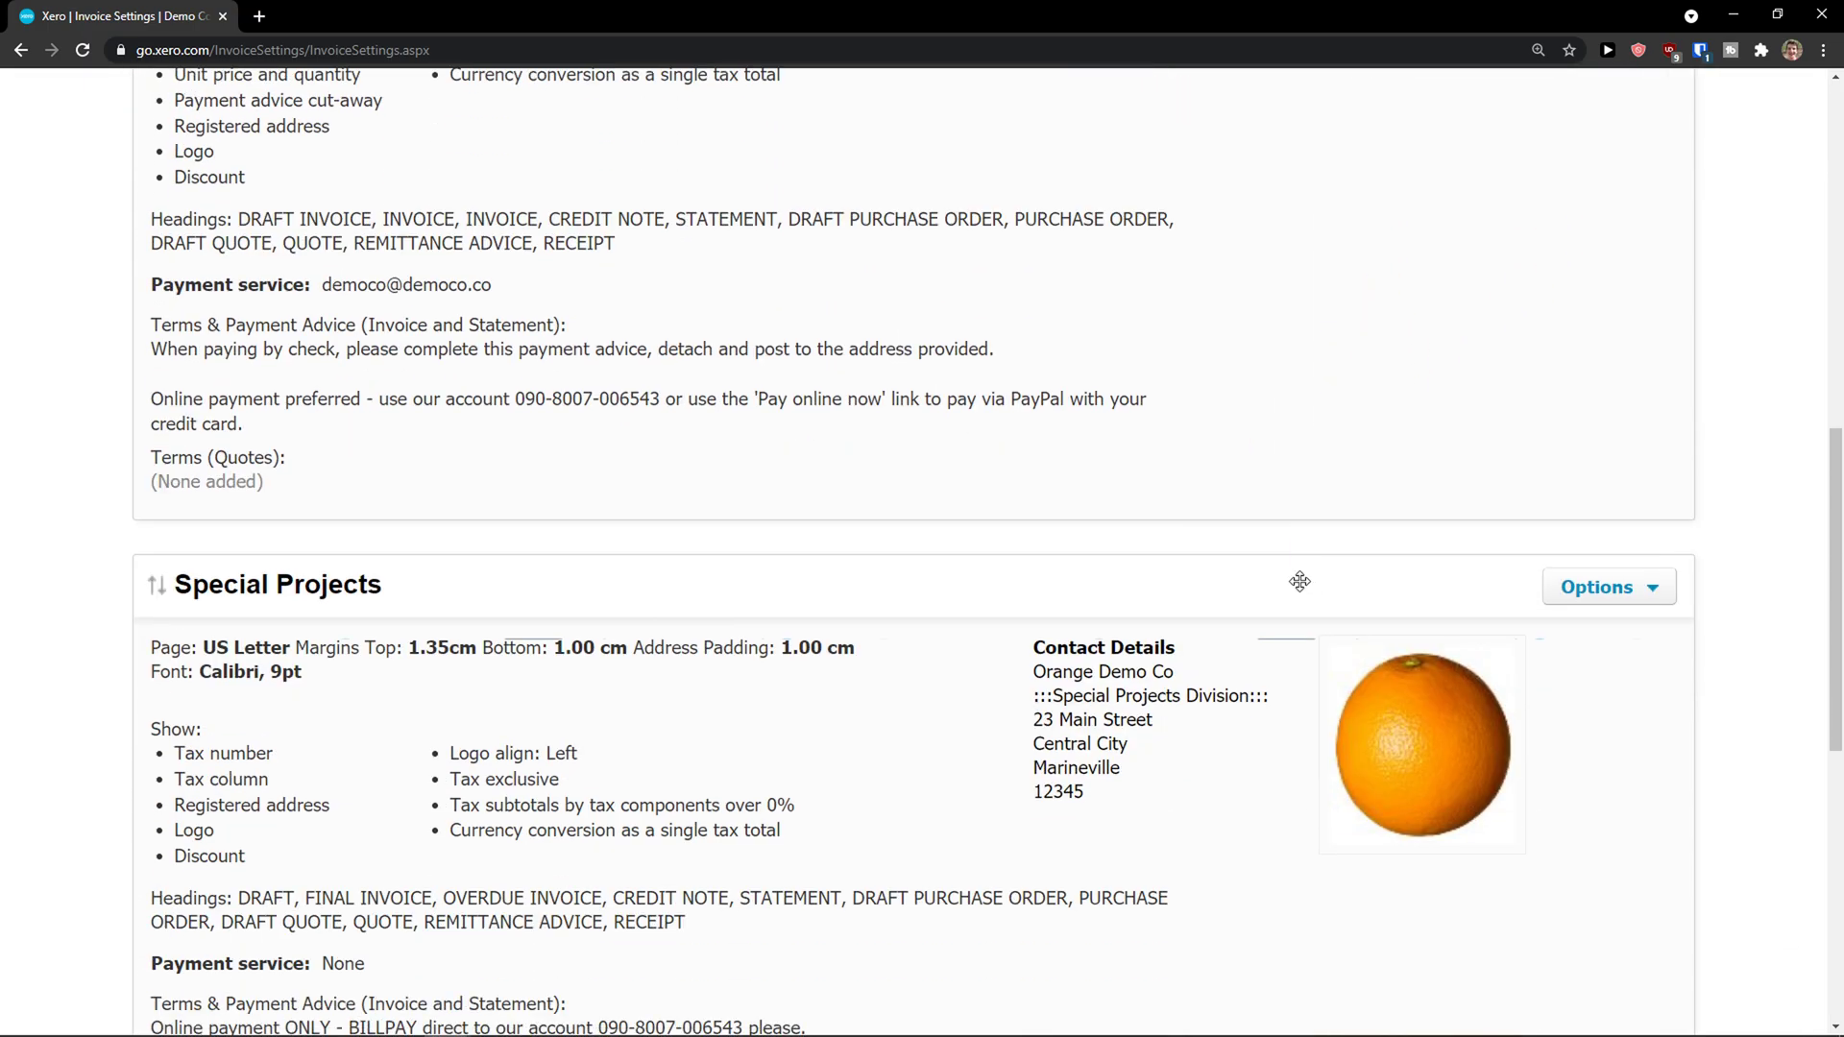
{"action": "scroll", "coordinate": [1291, 571], "scroll_direction": "down", "scroll_amount": 3}
{"action": "scroll", "coordinate": [1285, 566], "scroll_direction": "down", "scroll_amount": 1}
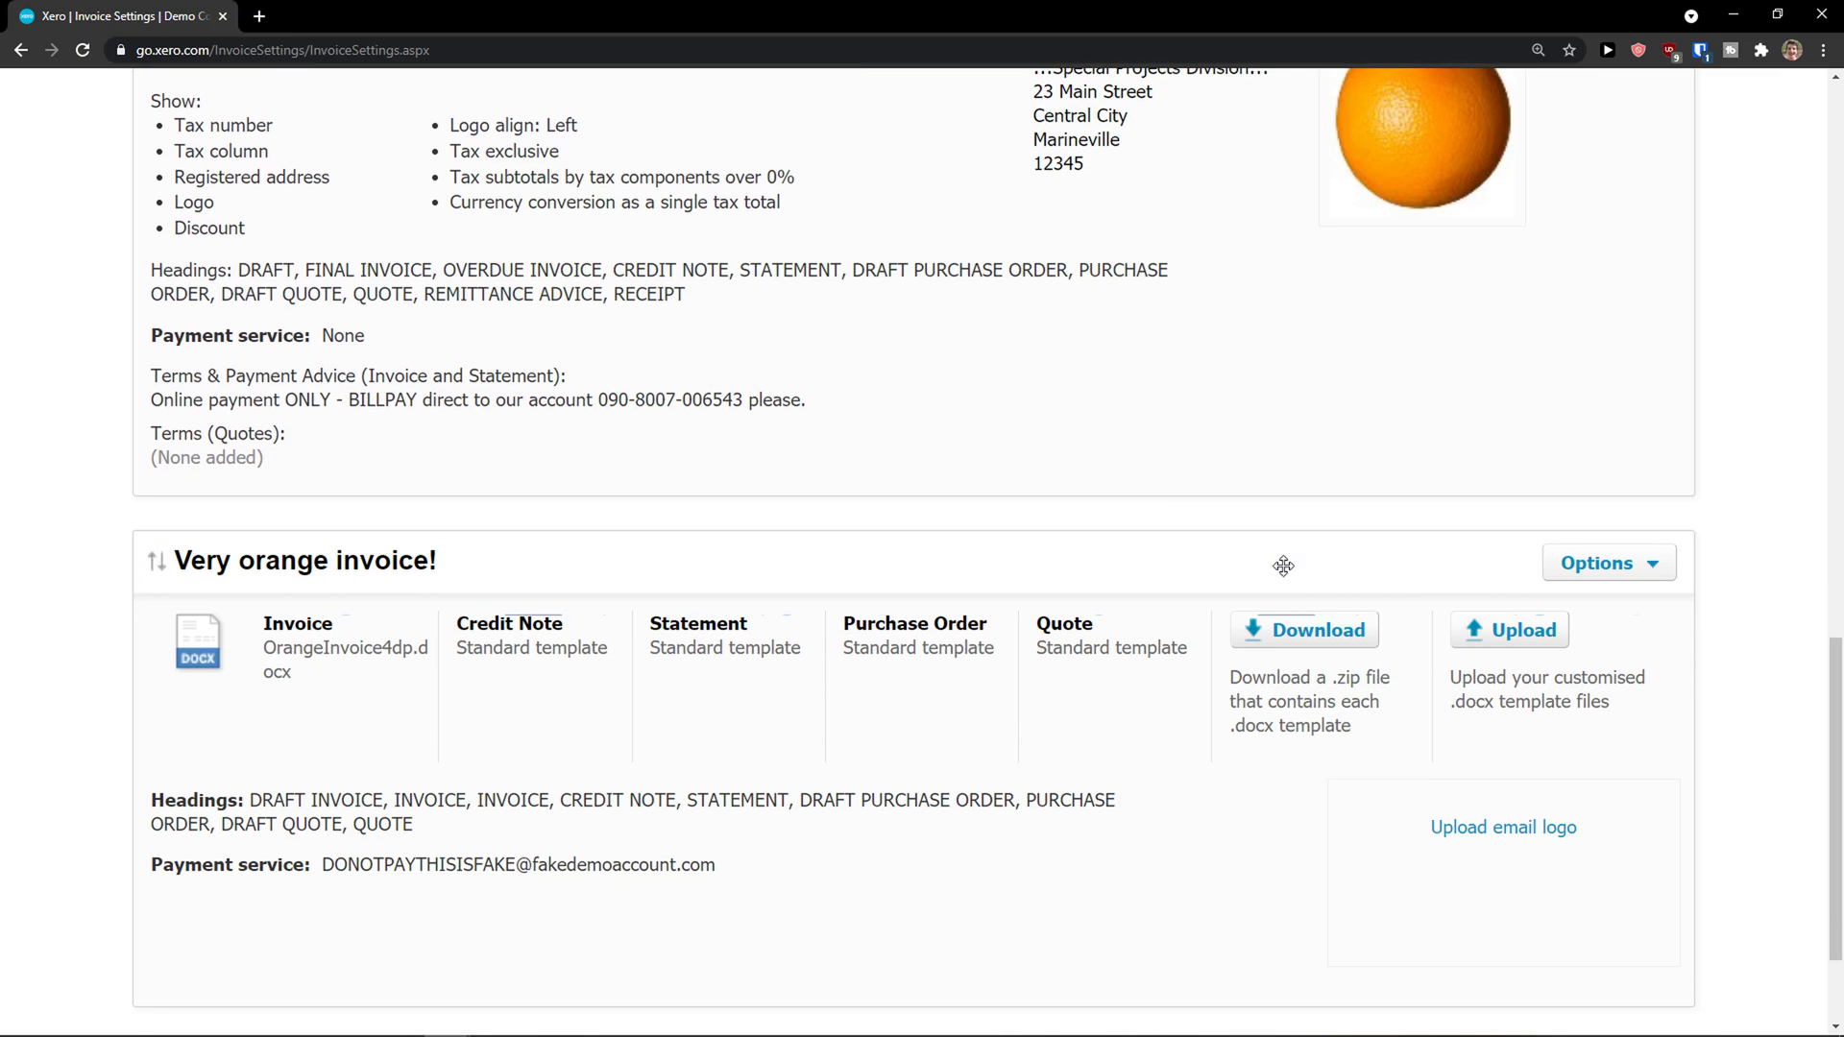
{"action": "scroll", "coordinate": [1281, 563], "scroll_direction": "up", "scroll_amount": 2}
{"action": "scroll", "coordinate": [1288, 565], "scroll_direction": "down", "scroll_amount": 2}
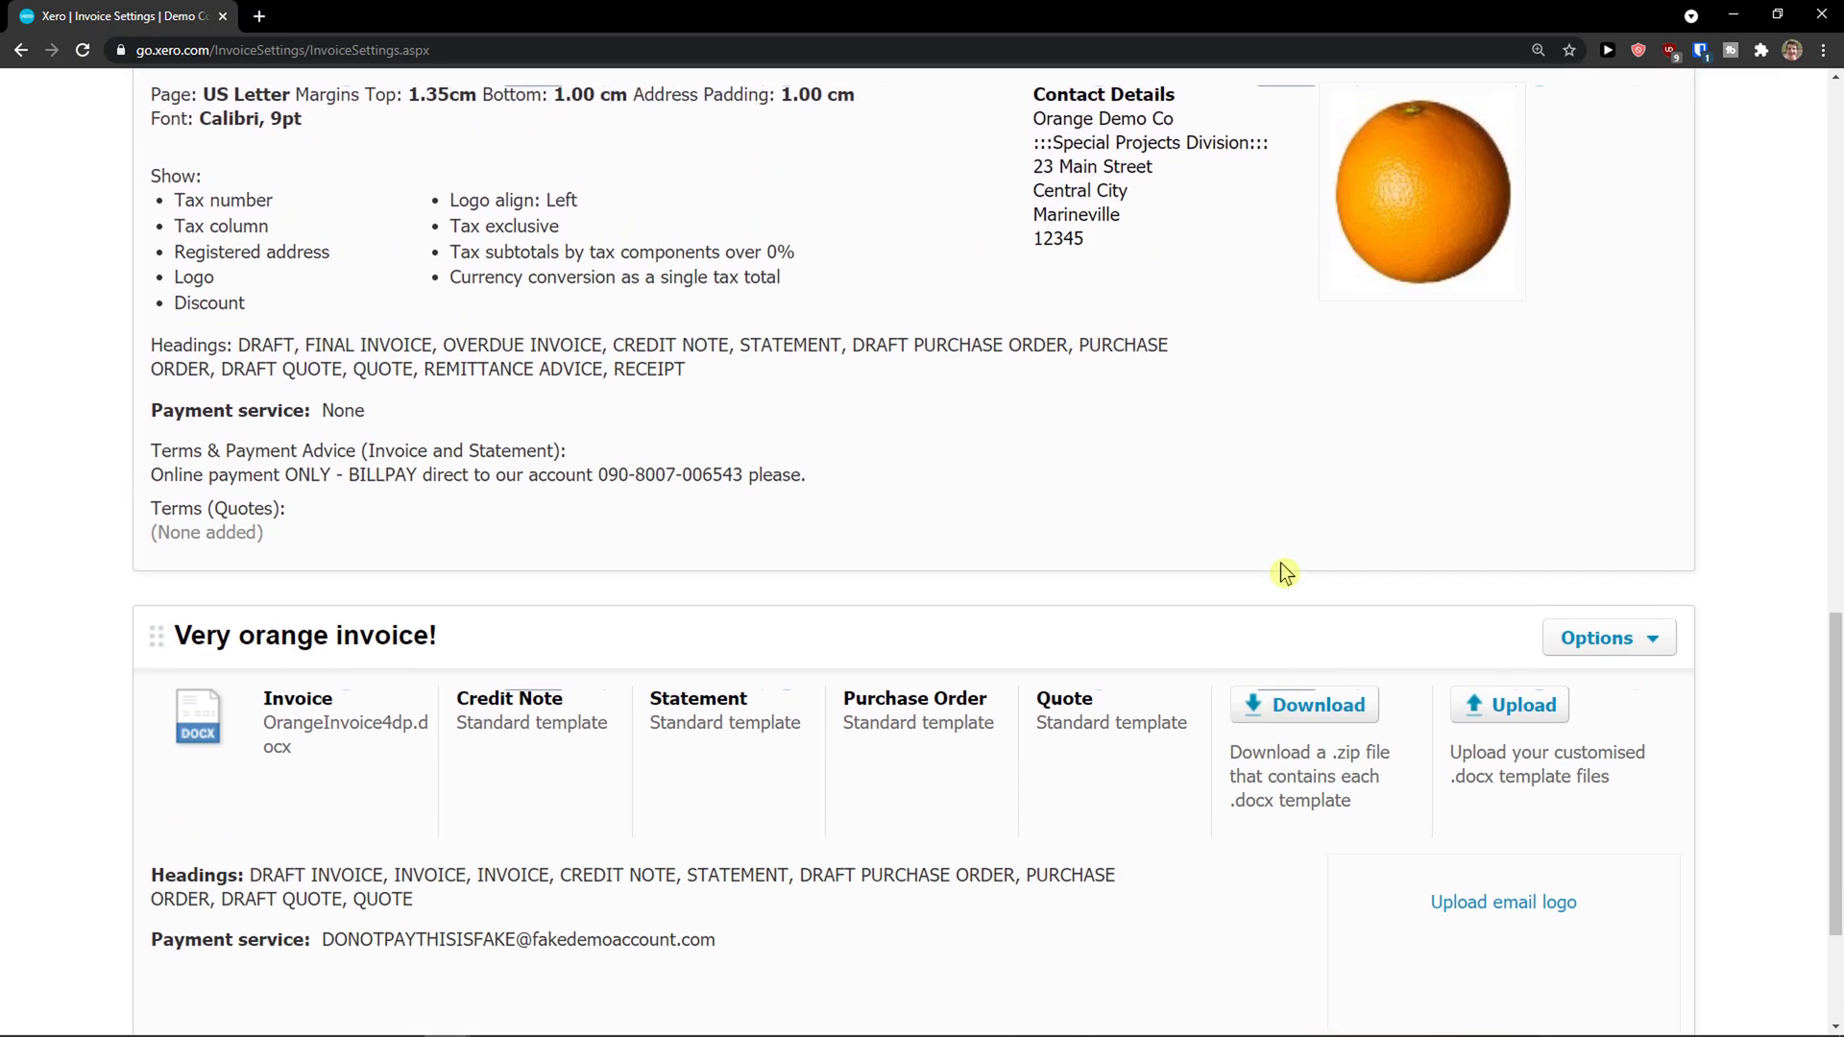
{"action": "left_click", "coordinate": [1594, 526]}
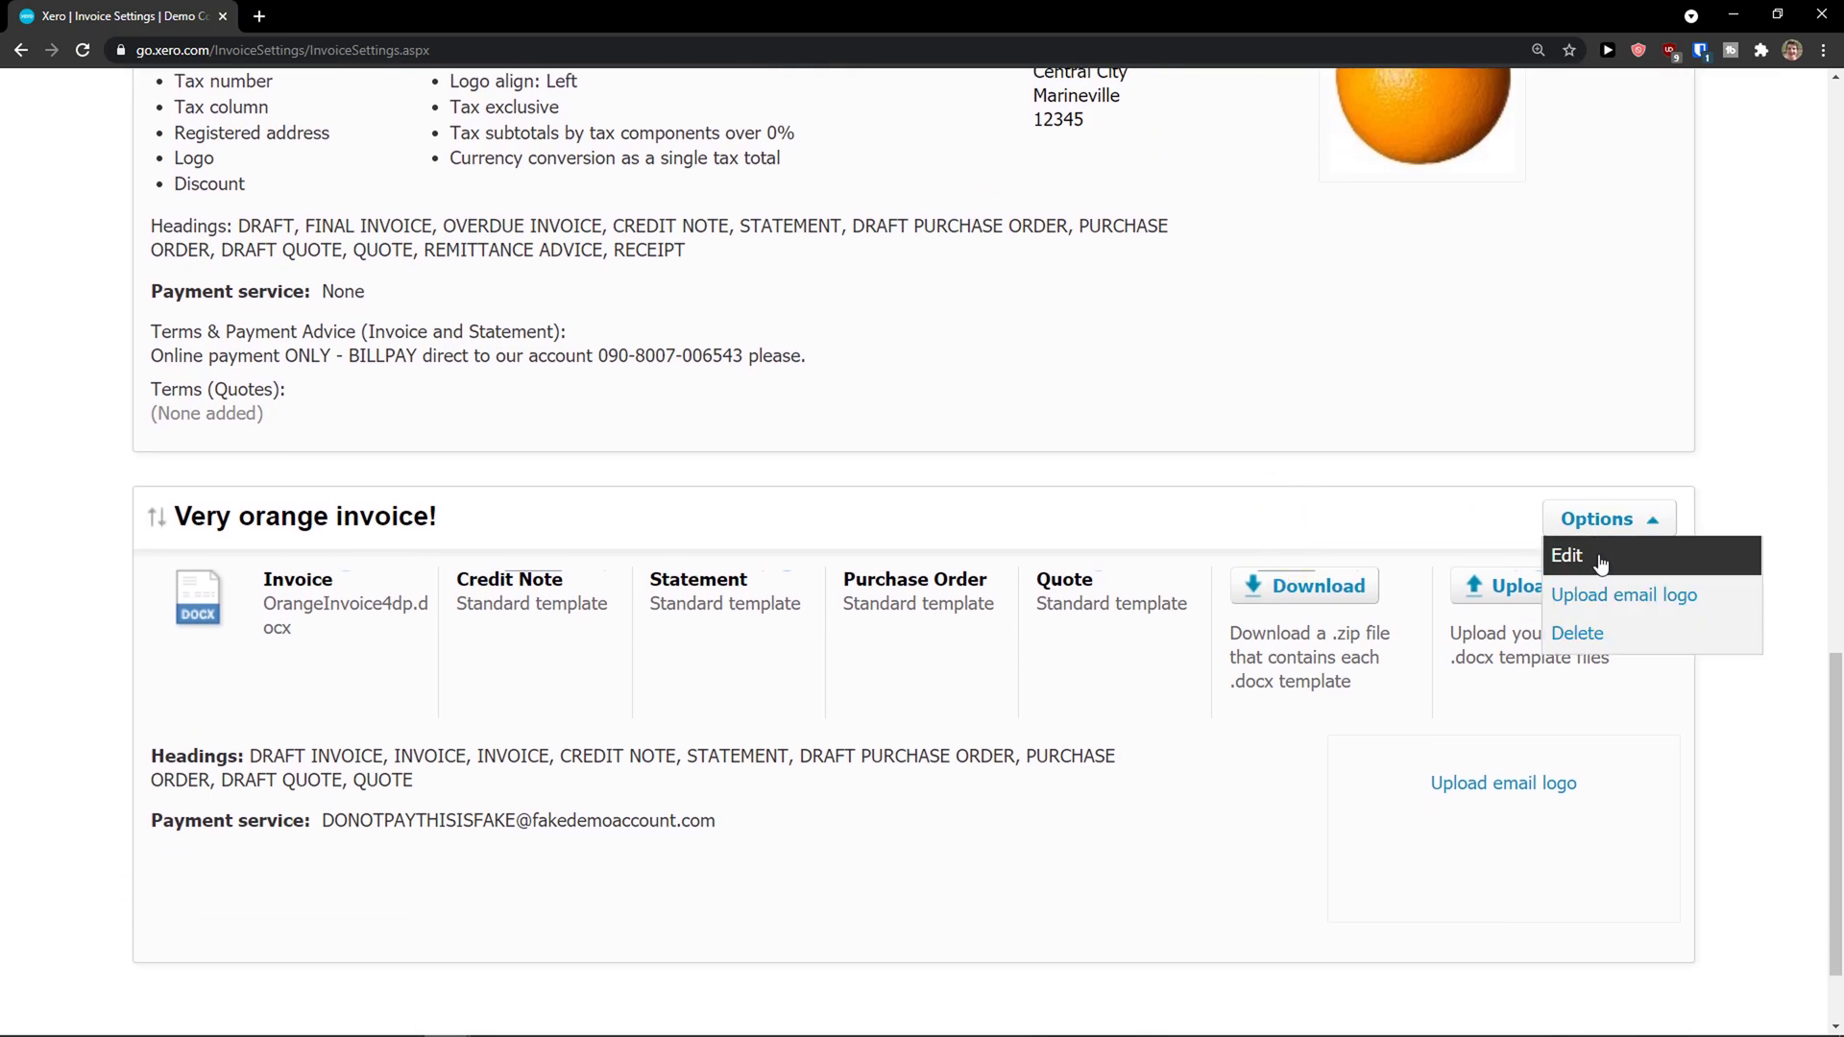
{"action": "left_click", "coordinate": [1602, 561]}
{"action": "scroll", "coordinate": [1022, 584], "scroll_direction": "down", "scroll_amount": 2}
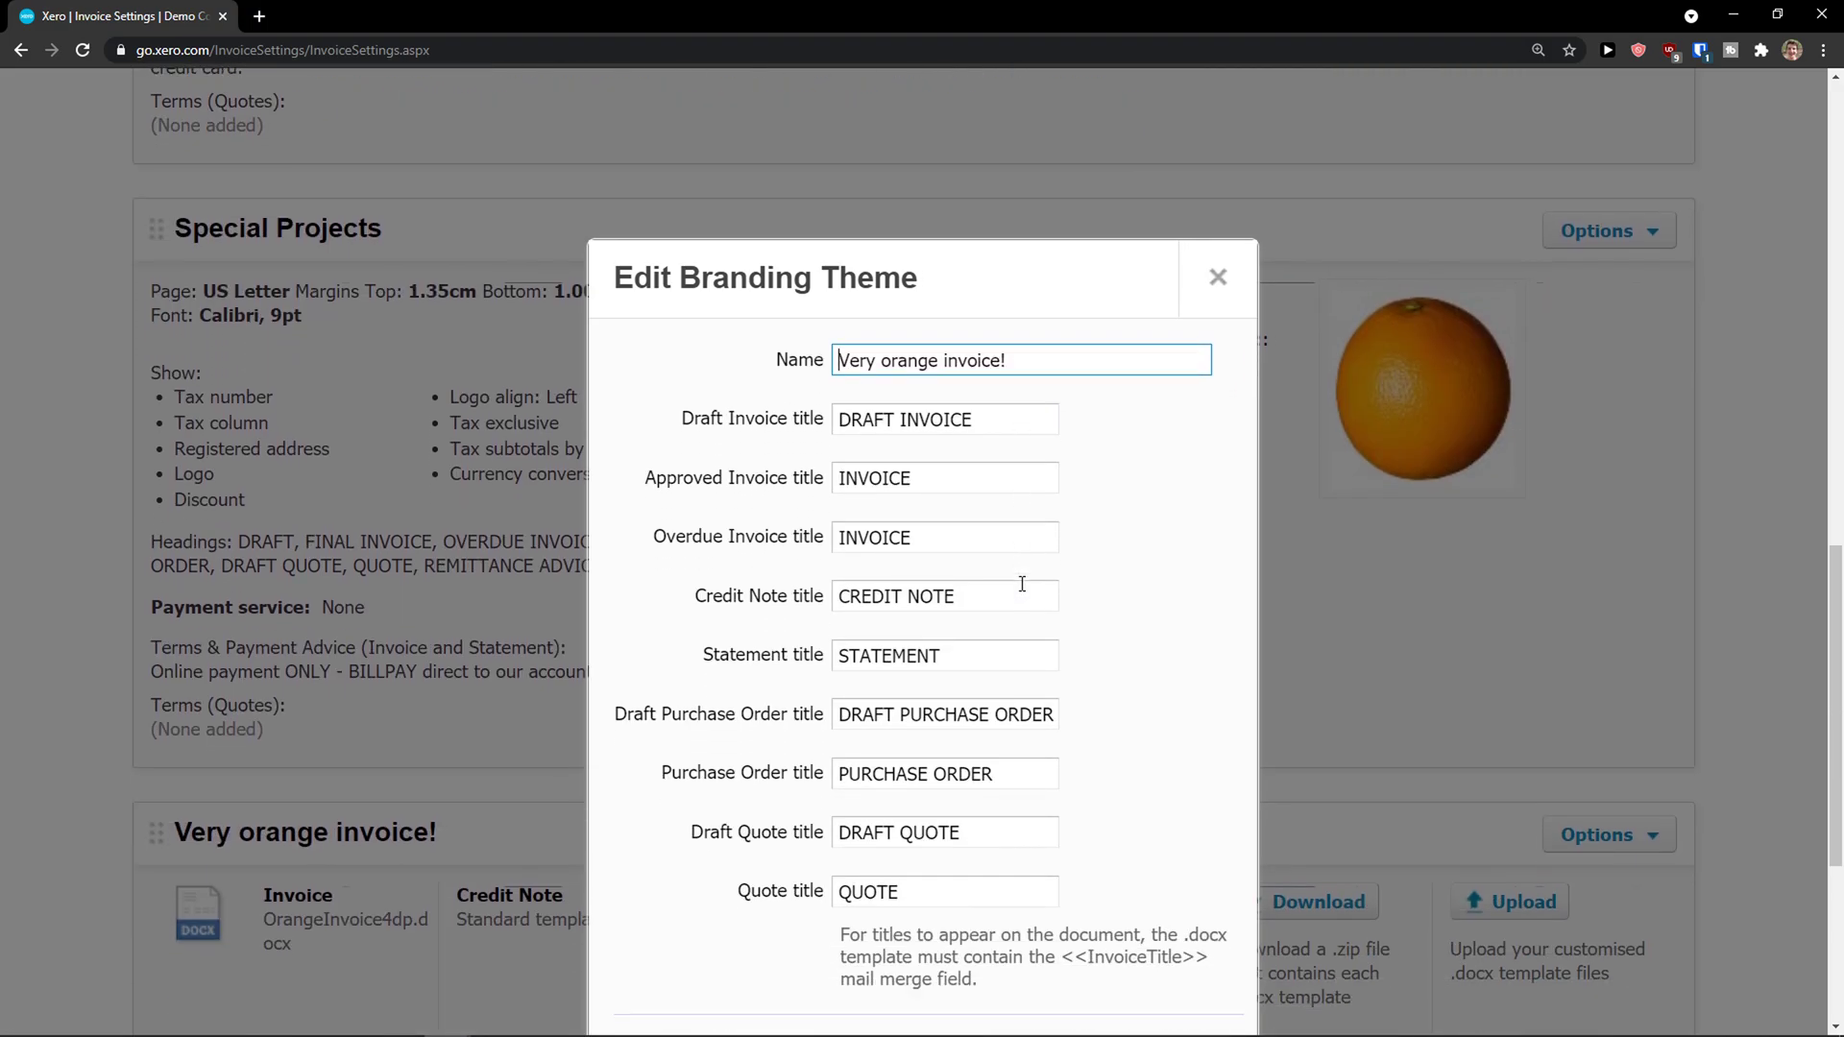
{"action": "scroll", "coordinate": [1111, 494], "scroll_direction": "down", "scroll_amount": 2}
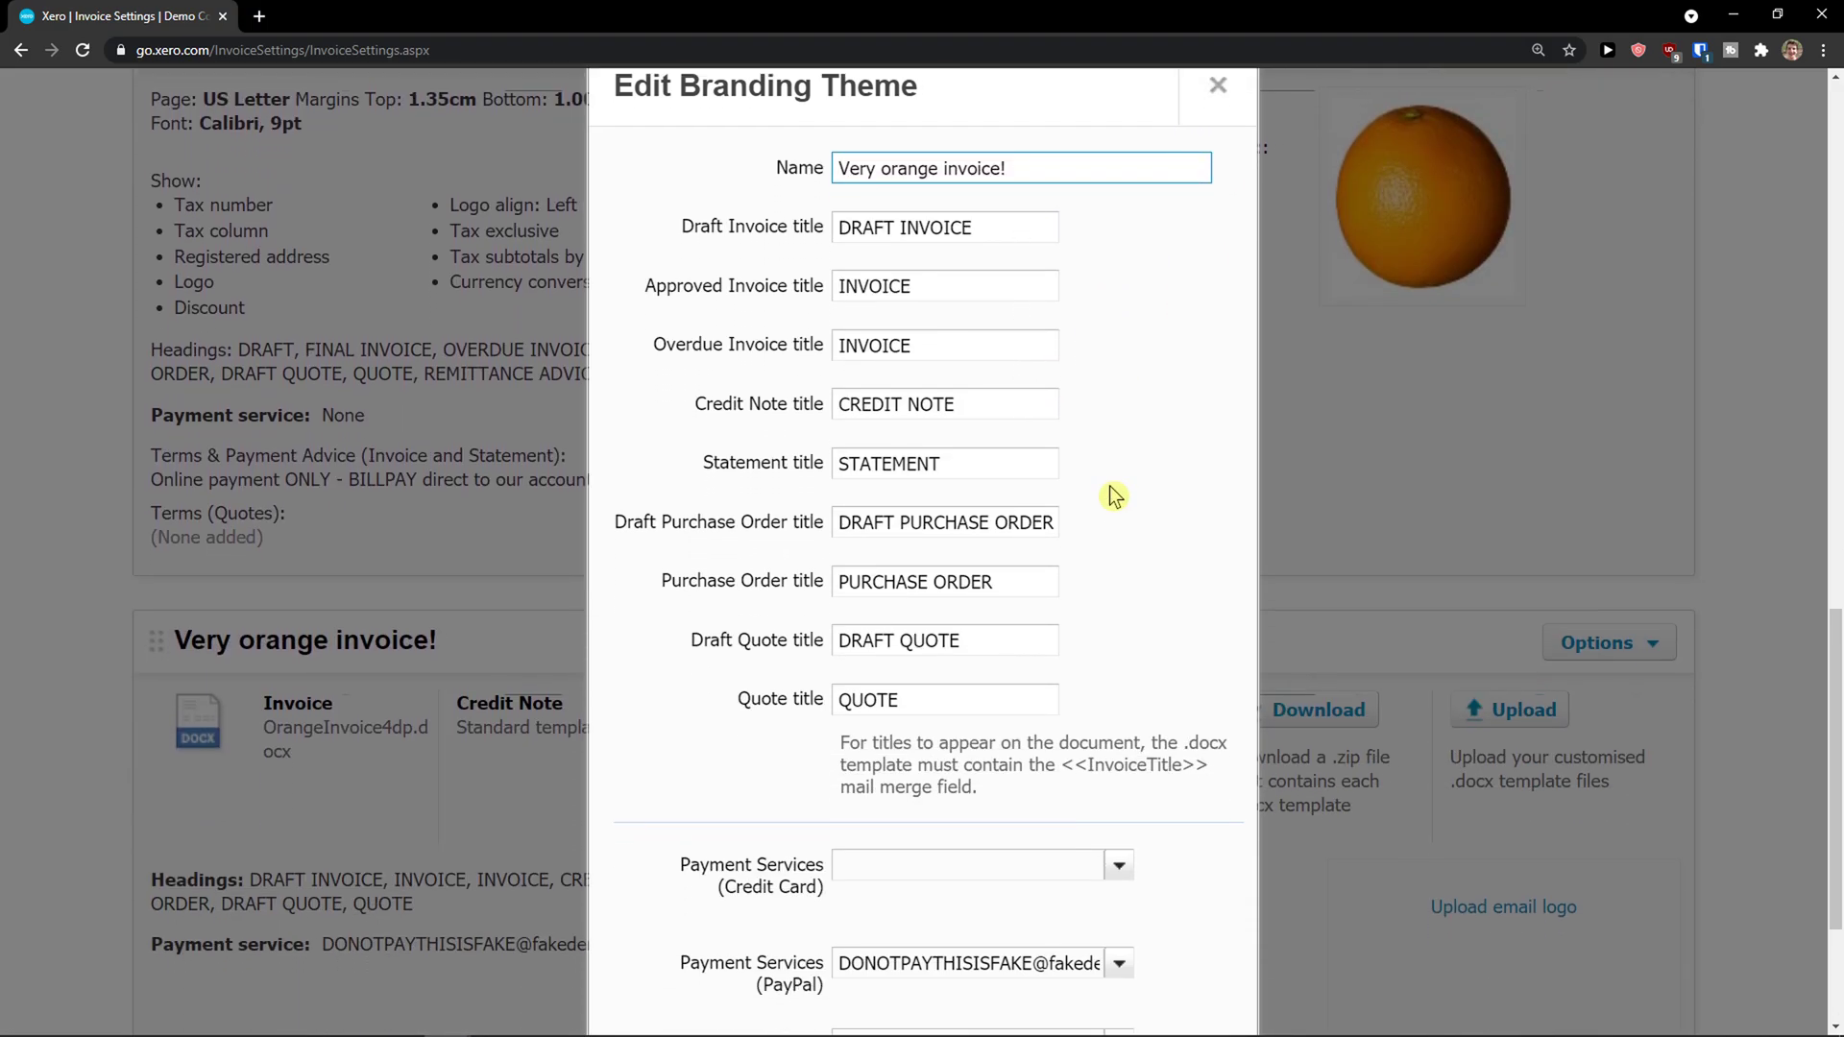
{"action": "scroll", "coordinate": [1114, 496], "scroll_direction": "up", "scroll_amount": 1}
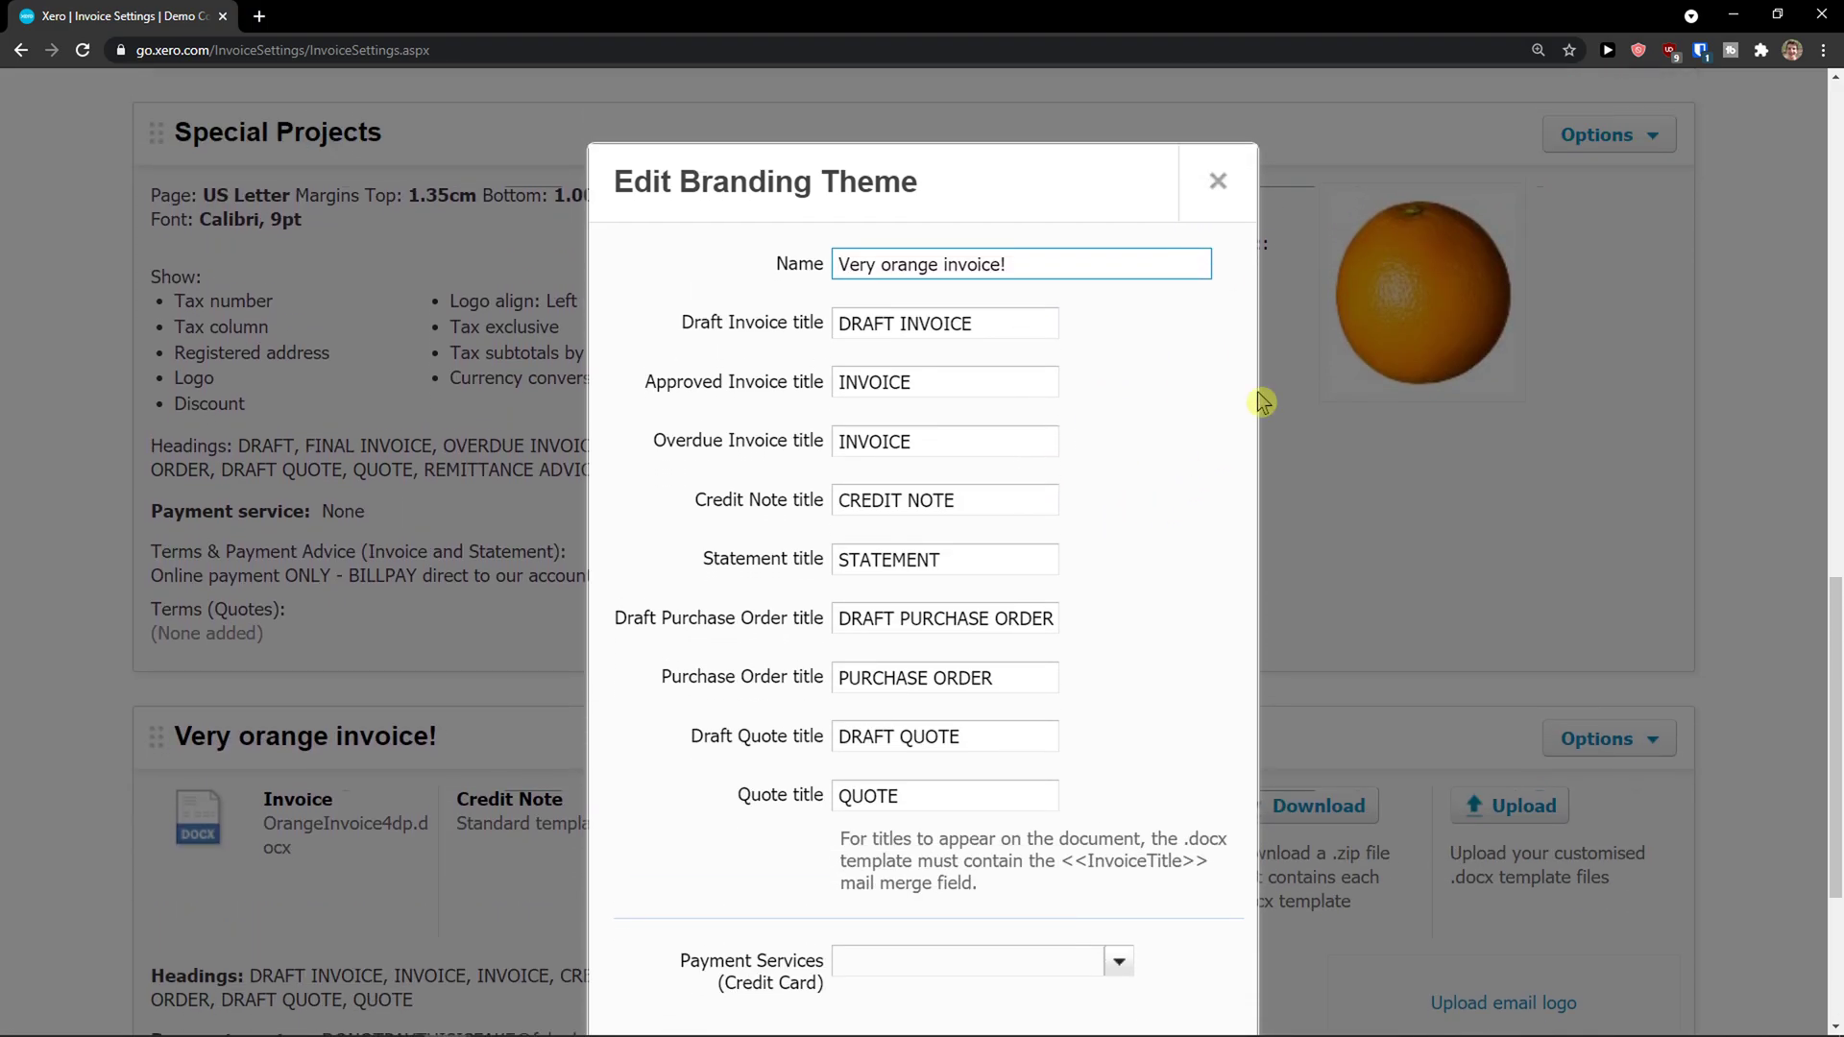
{"action": "left_click", "coordinate": [1219, 182]}
{"action": "scroll", "coordinate": [1595, 547], "scroll_direction": "down", "scroll_amount": 2}
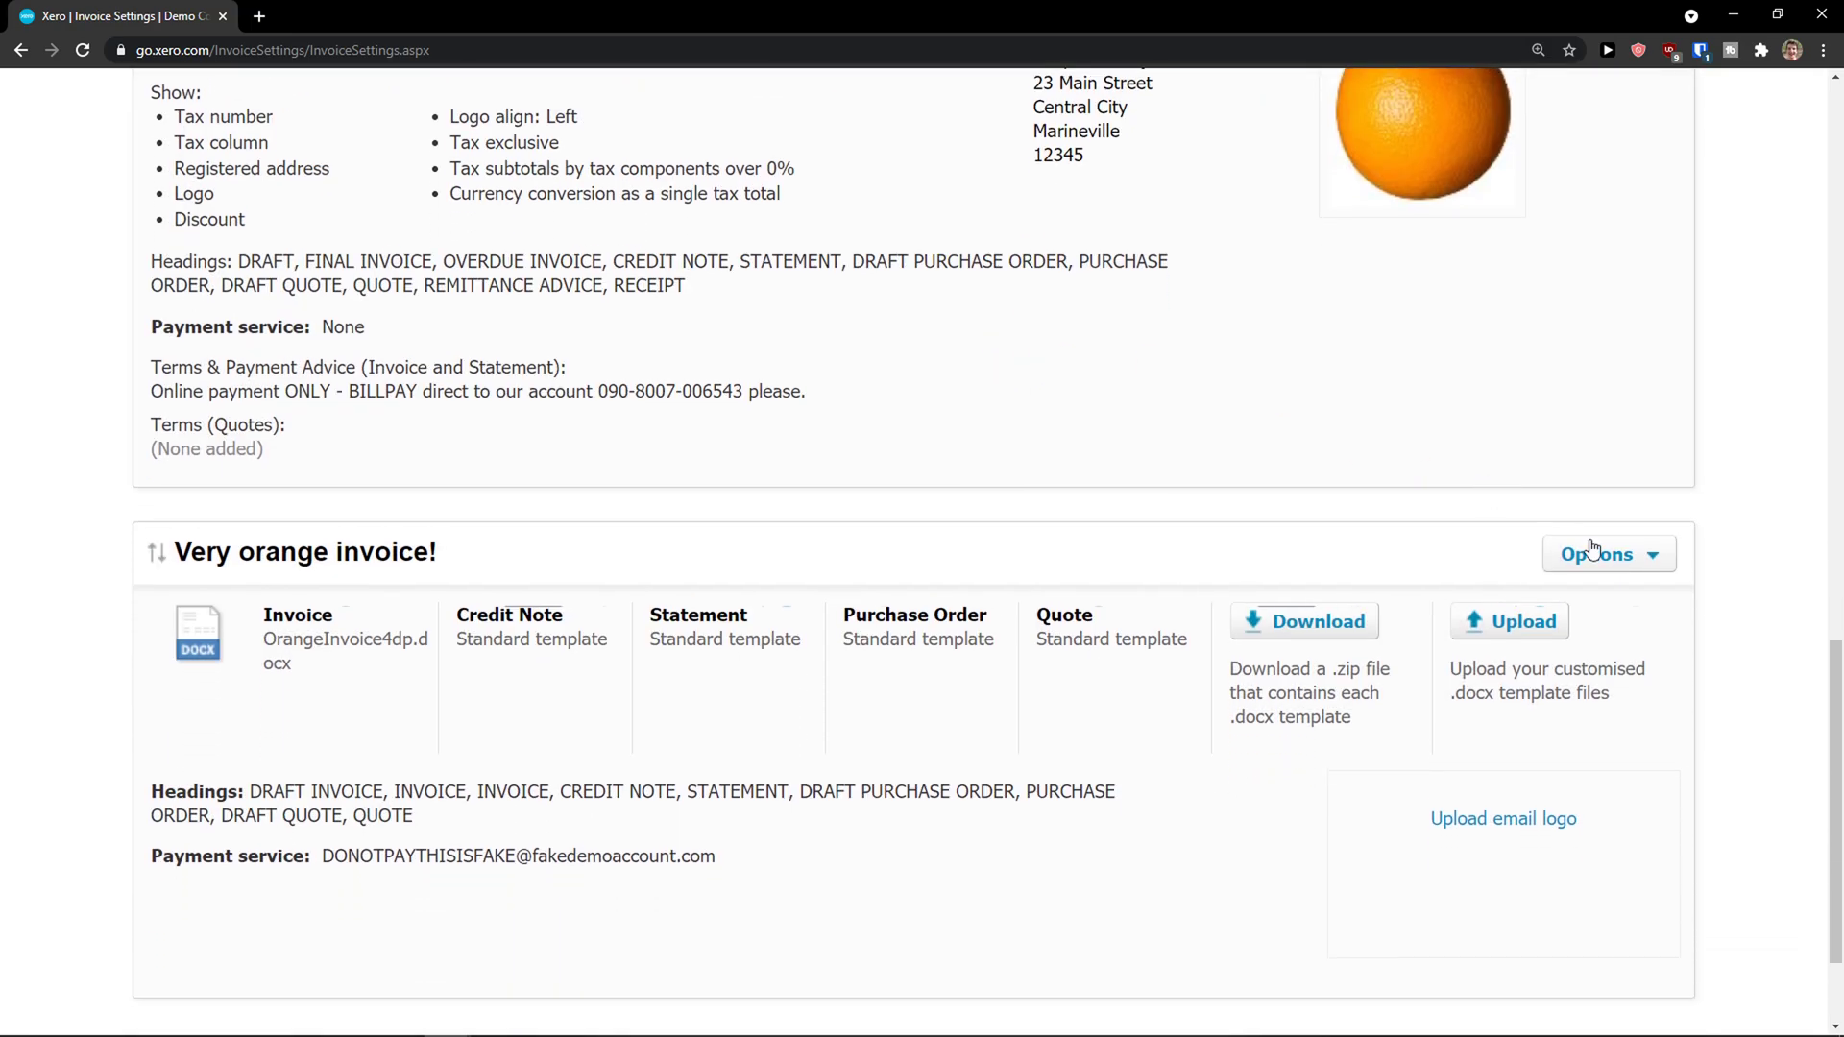
{"action": "left_click", "coordinate": [1595, 554]}
{"action": "left_click", "coordinate": [1568, 581]}
{"action": "scroll", "coordinate": [972, 601], "scroll_direction": "down", "scroll_amount": 5}
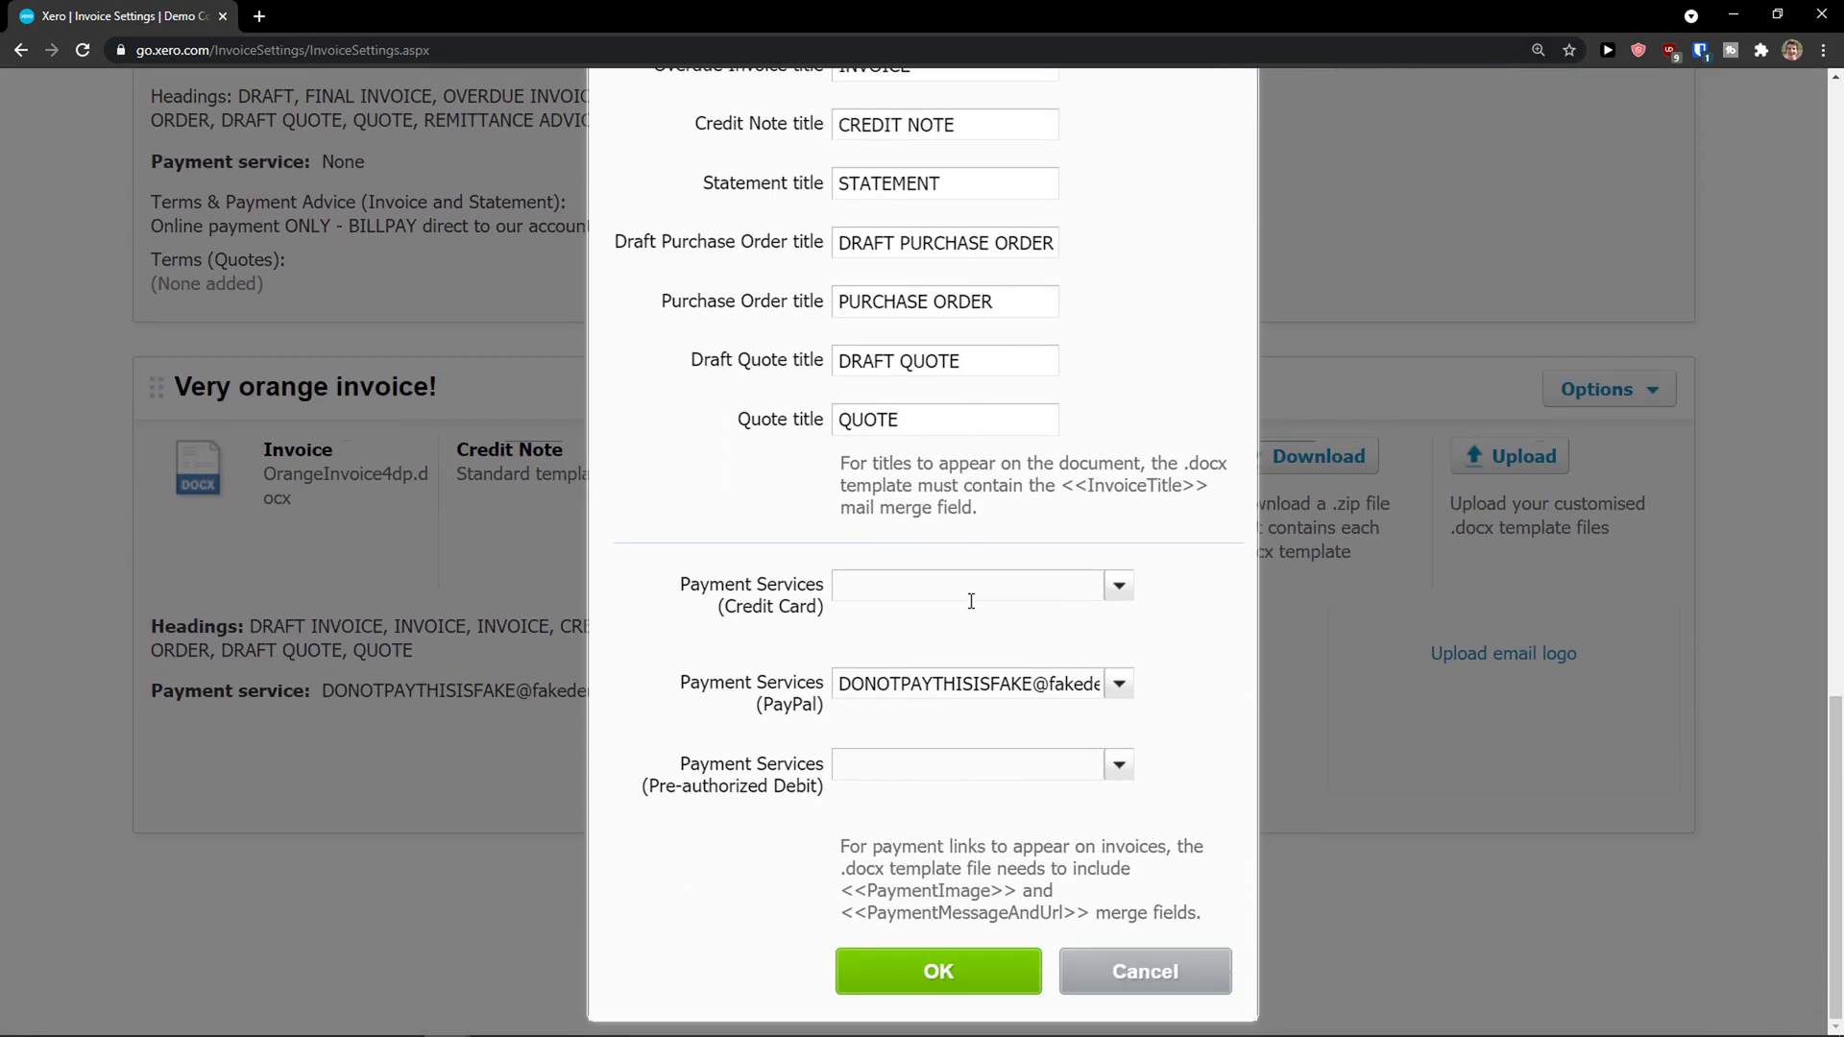
{"action": "left_click", "coordinate": [1147, 972]}
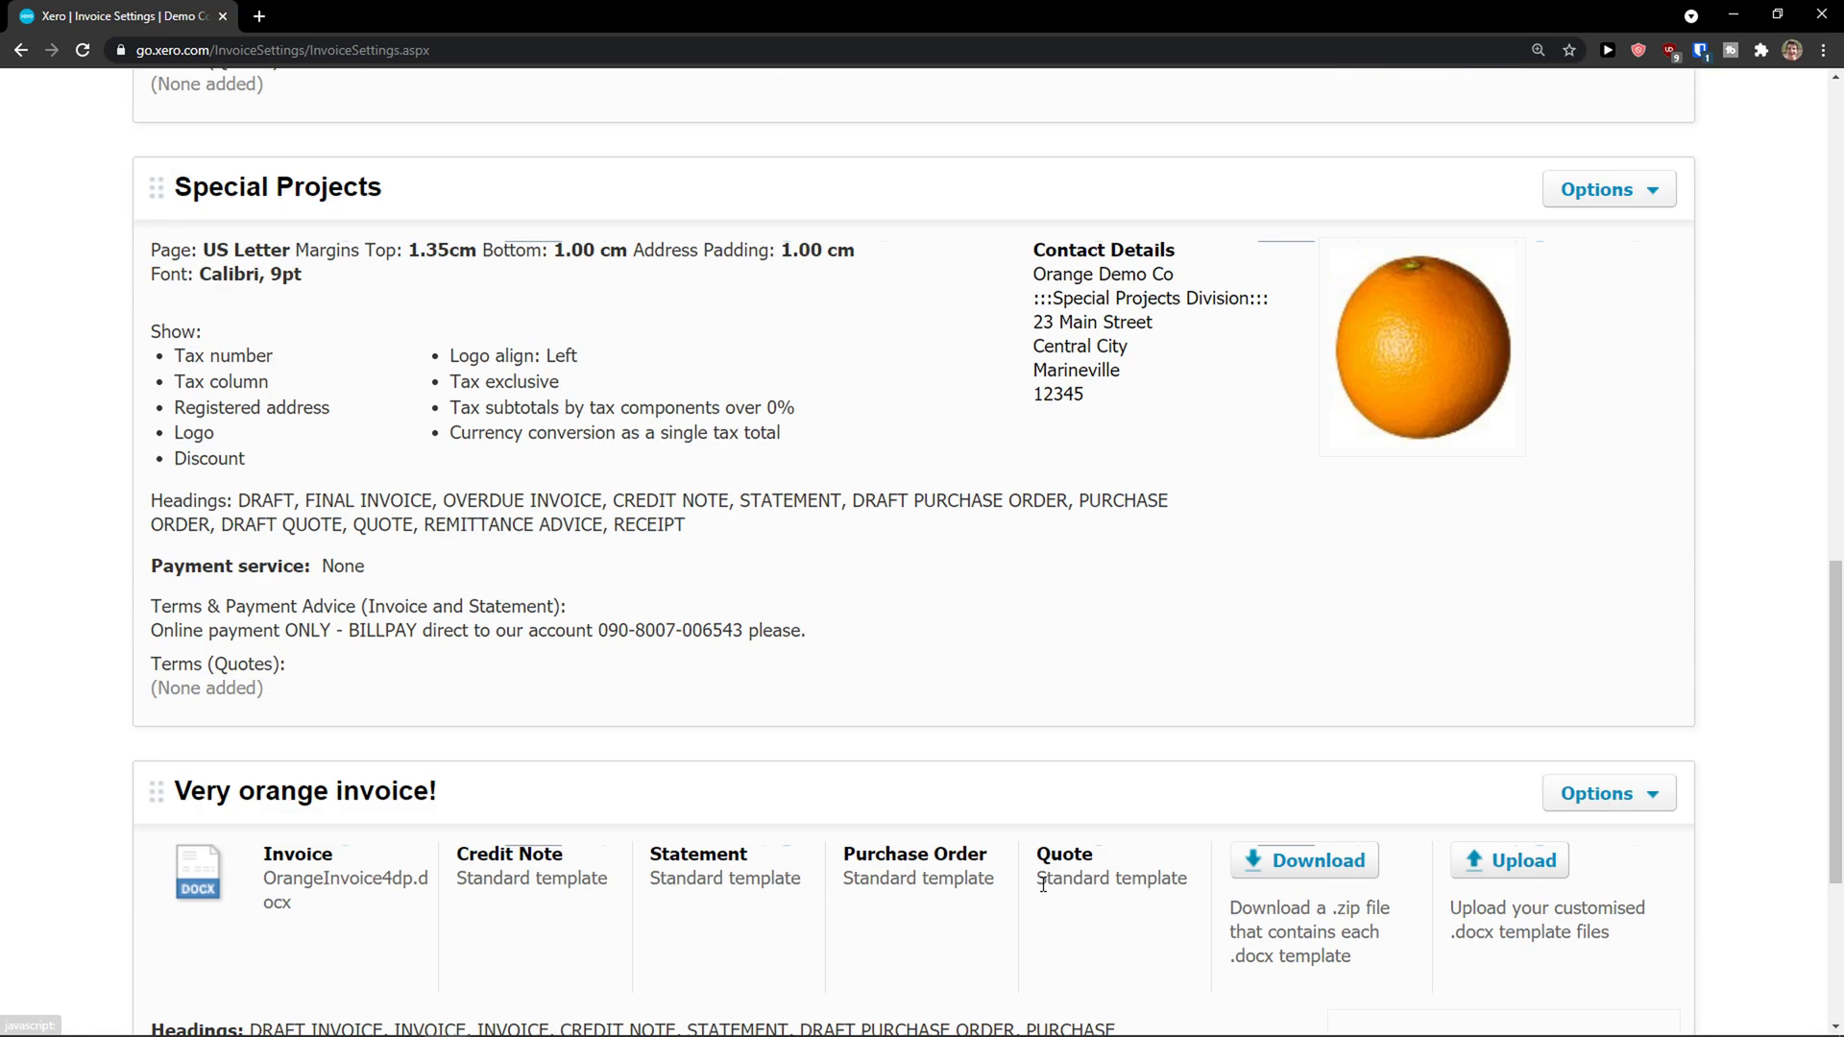
{"action": "scroll", "coordinate": [1043, 884], "scroll_direction": "up", "scroll_amount": 10}
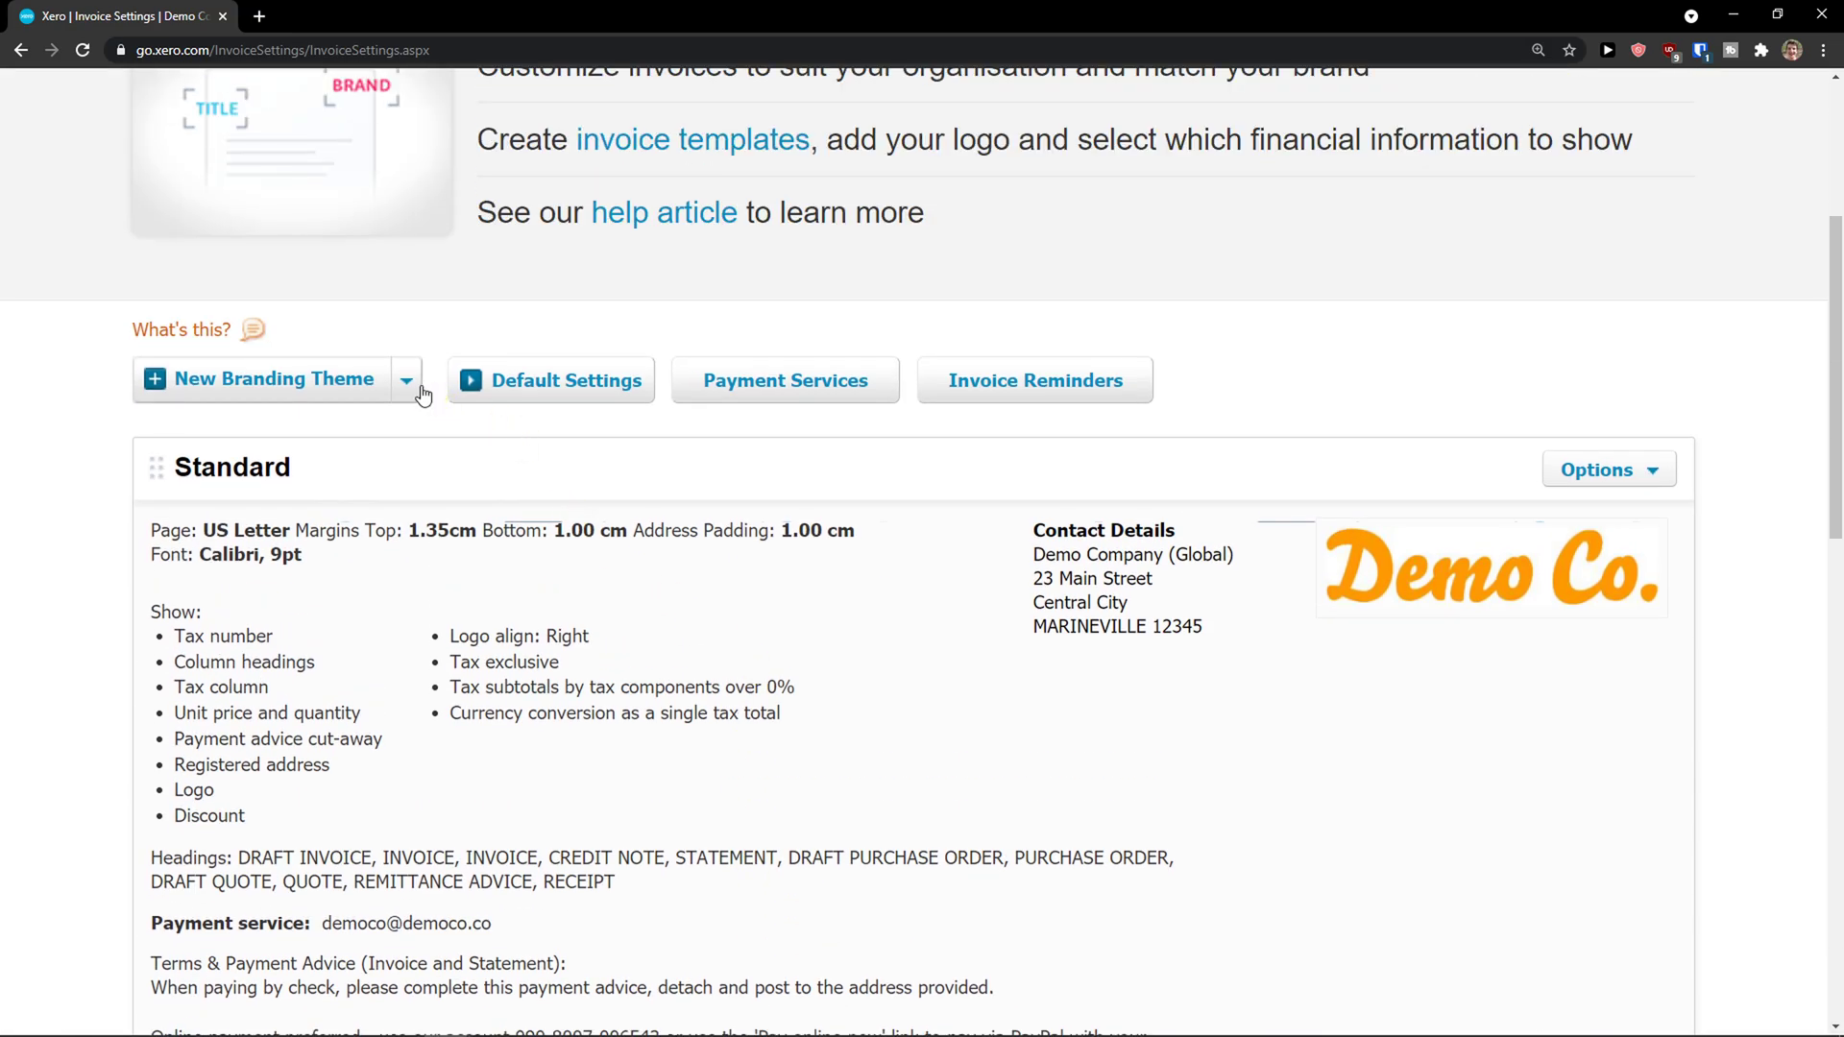
Check the New Branding Theme type choices, then zoom in and return to the top.
{"action": "left_click", "coordinate": [420, 392]}
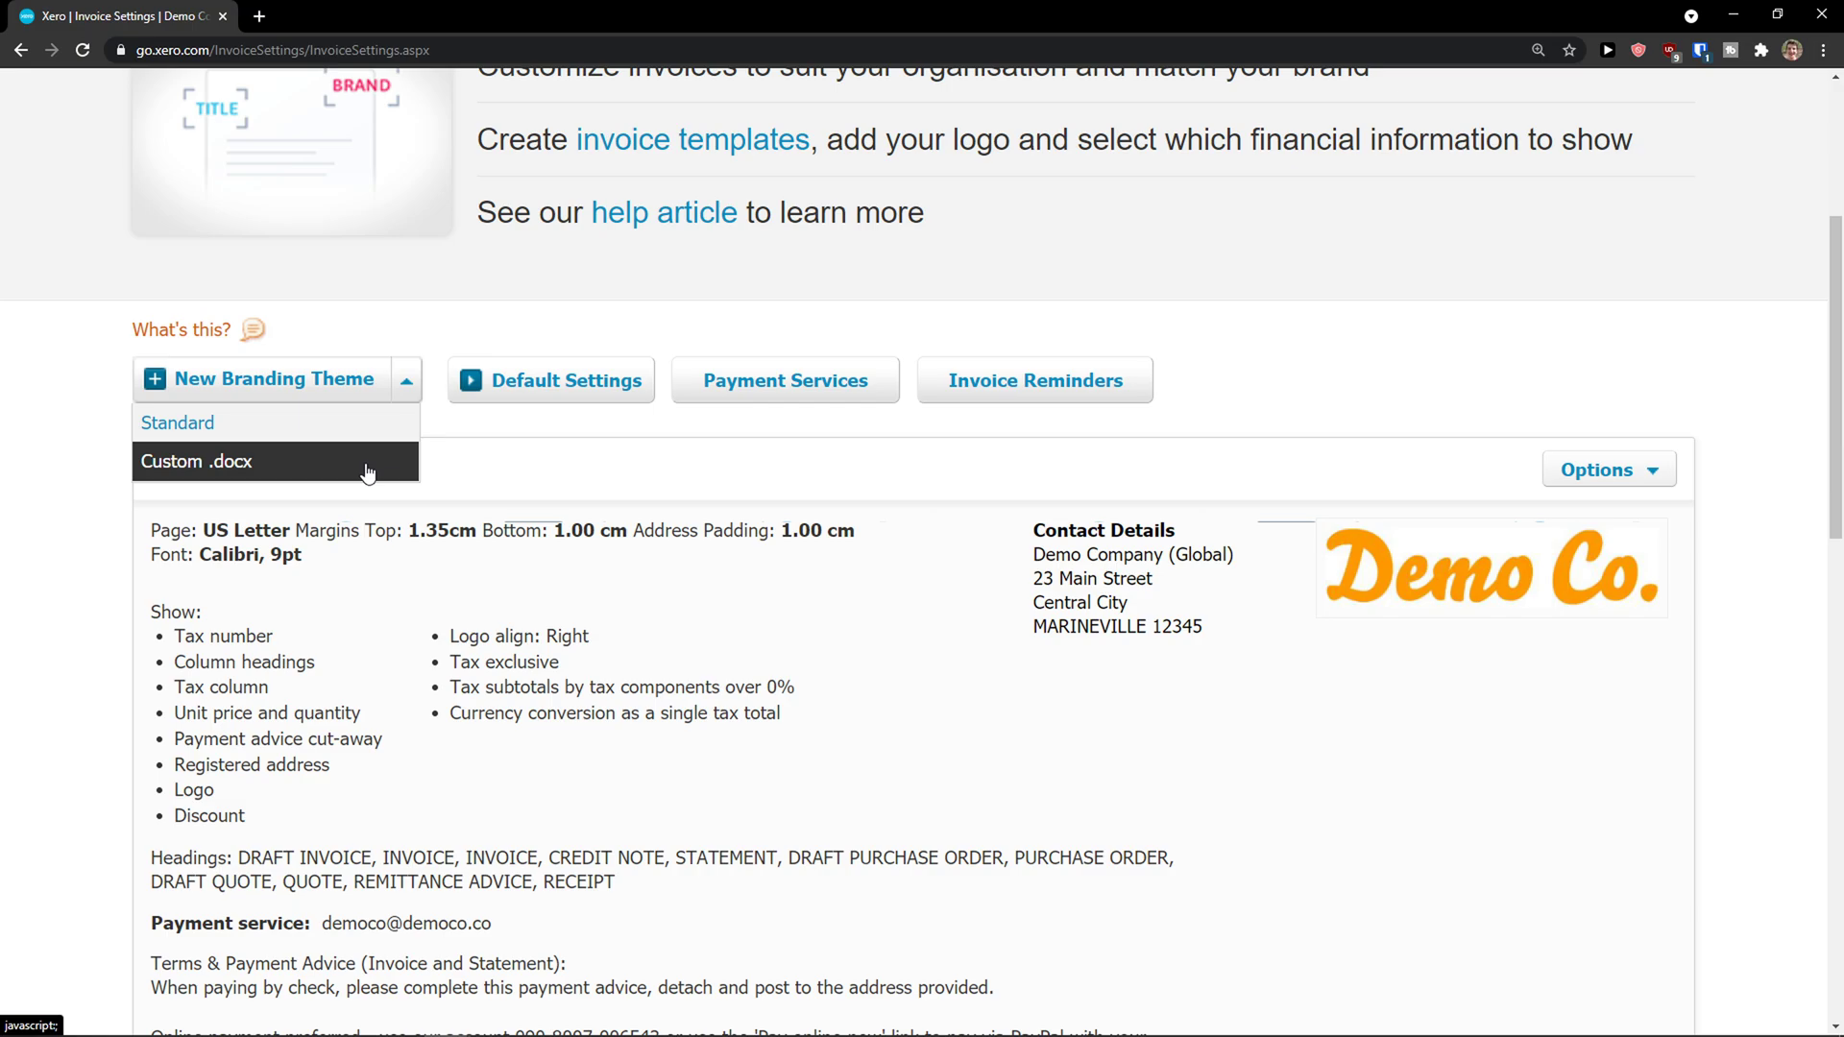
{"action": "left_click", "coordinate": [381, 422]}
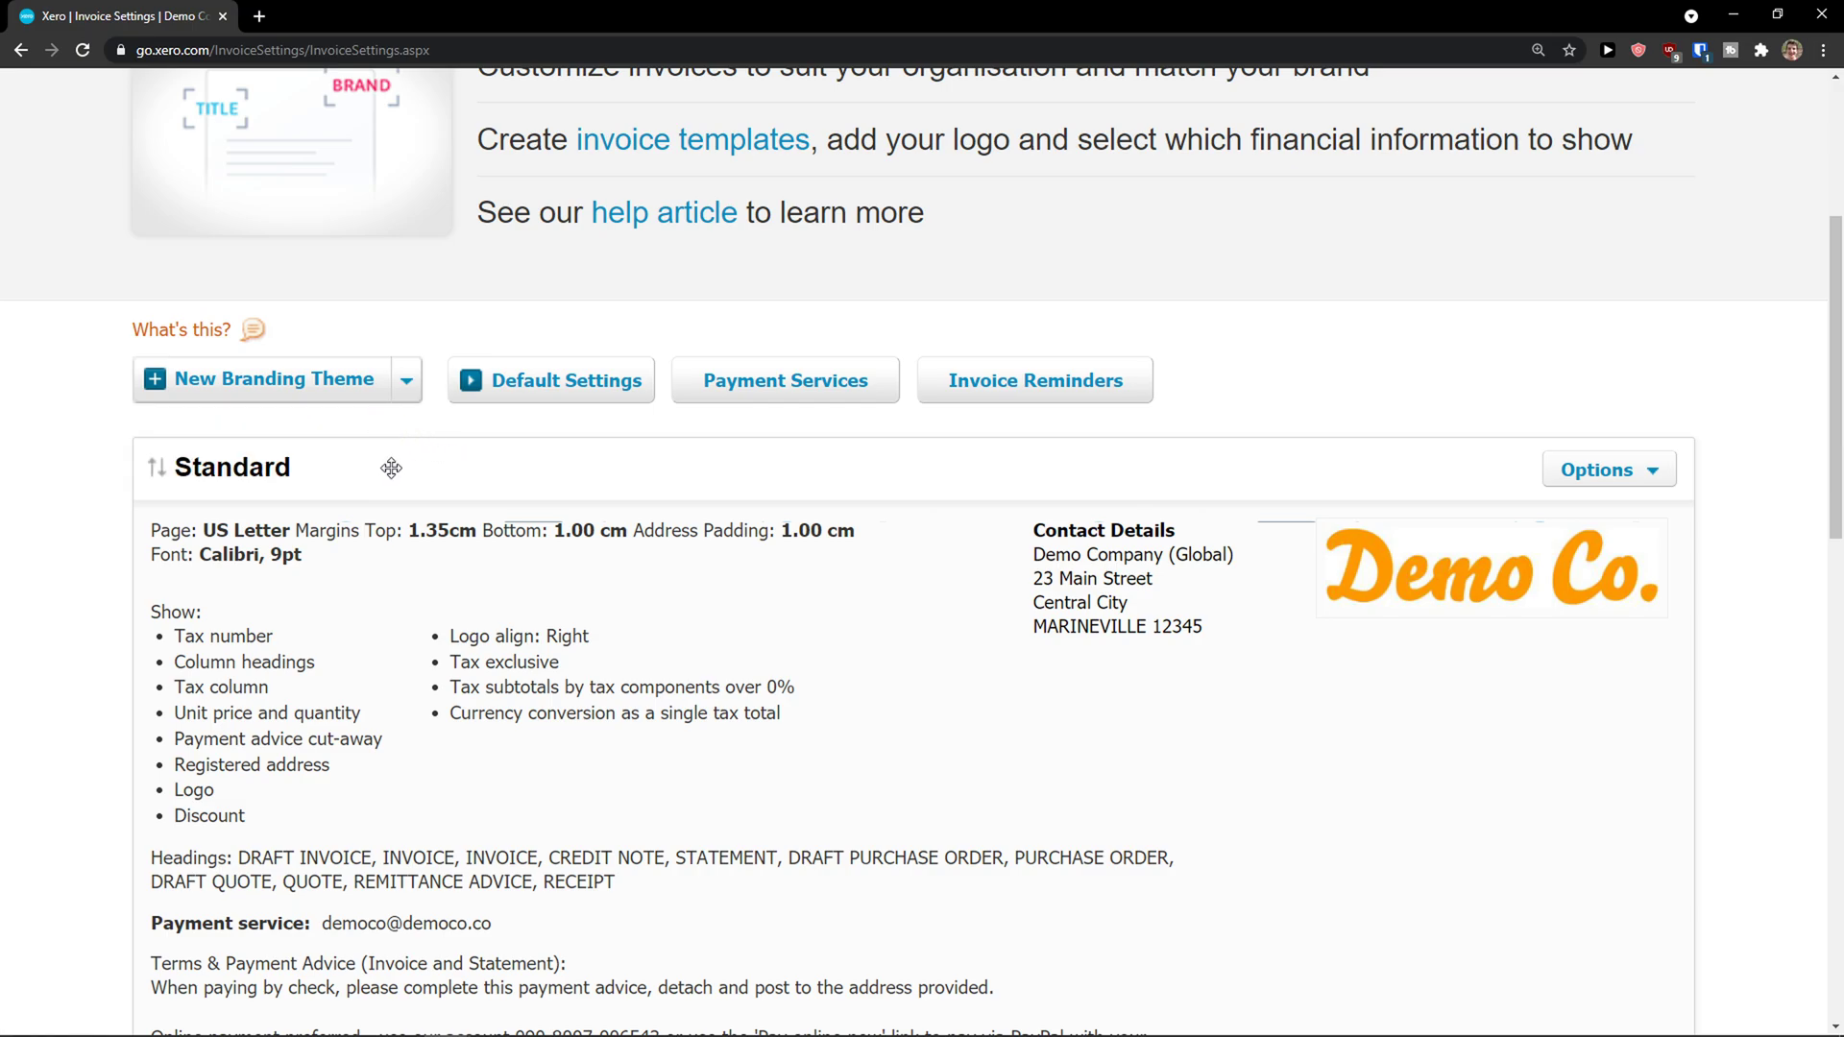
{"action": "scroll", "coordinate": [391, 468], "scroll_direction": "down", "scroll_amount": 12}
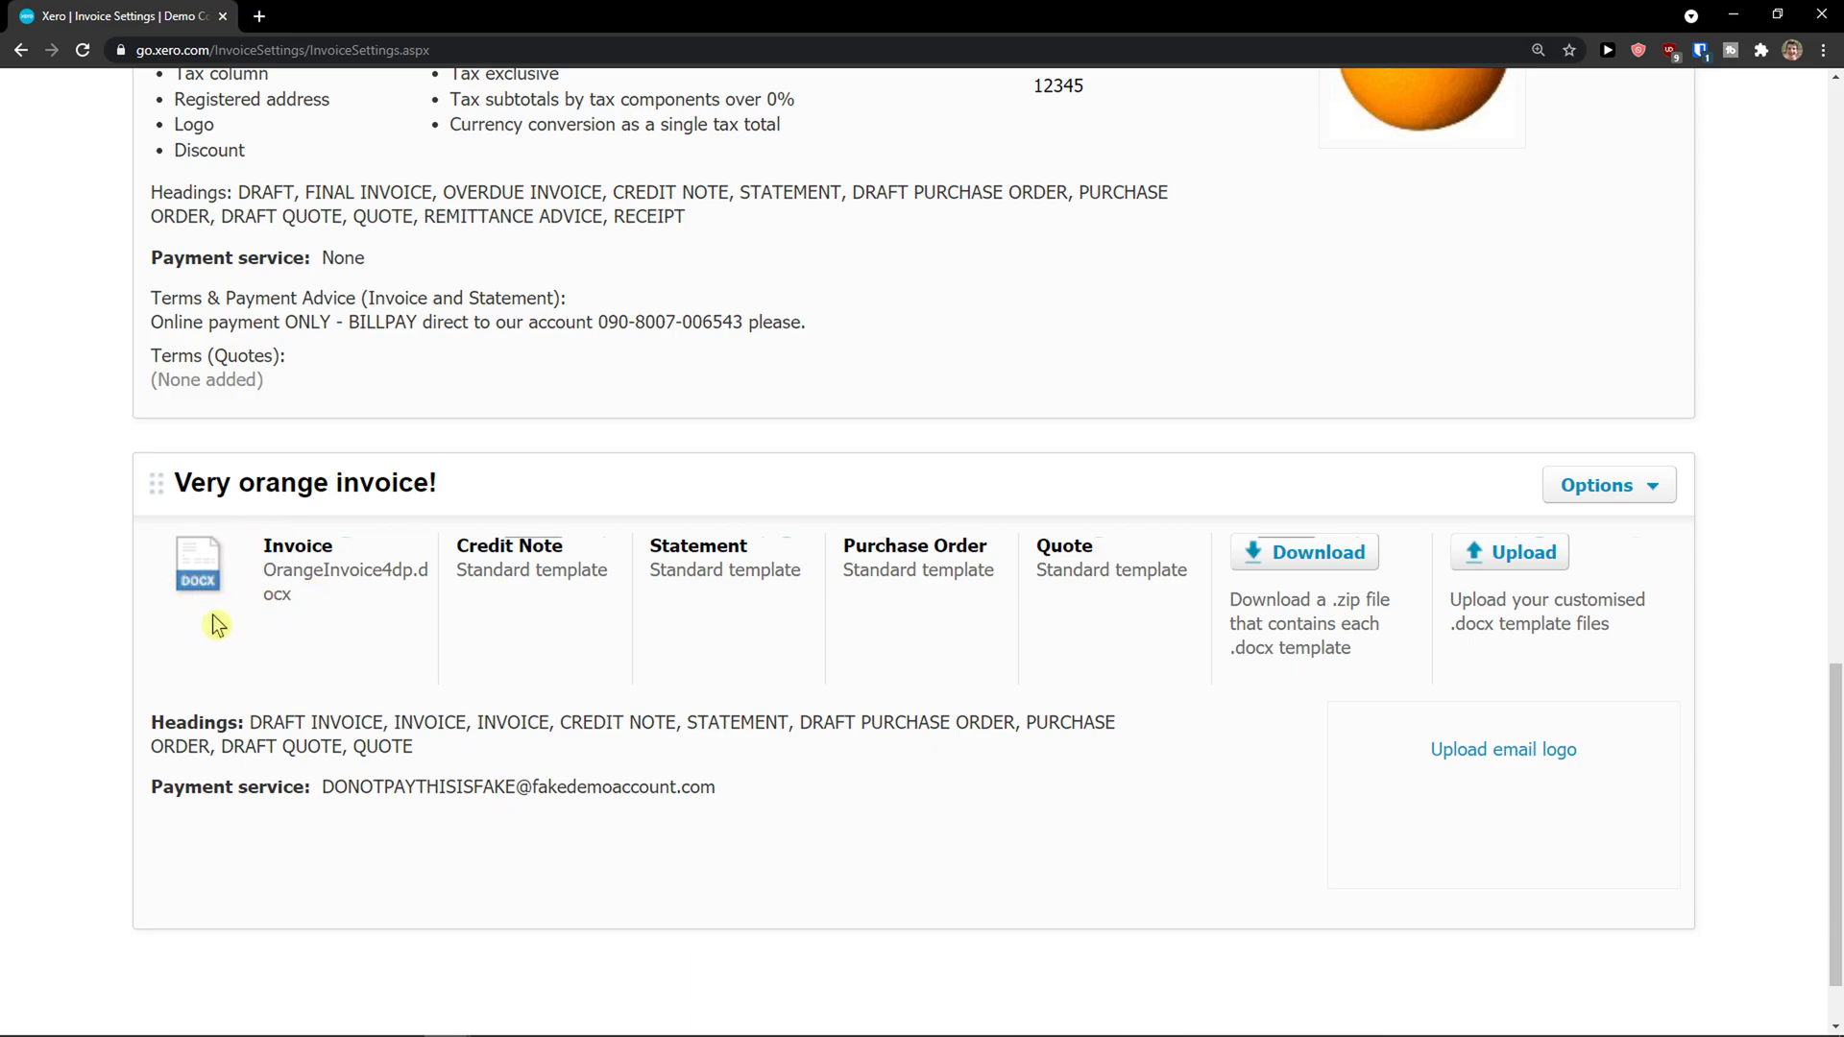
{"action": "key", "text": "ctrl+plus"}
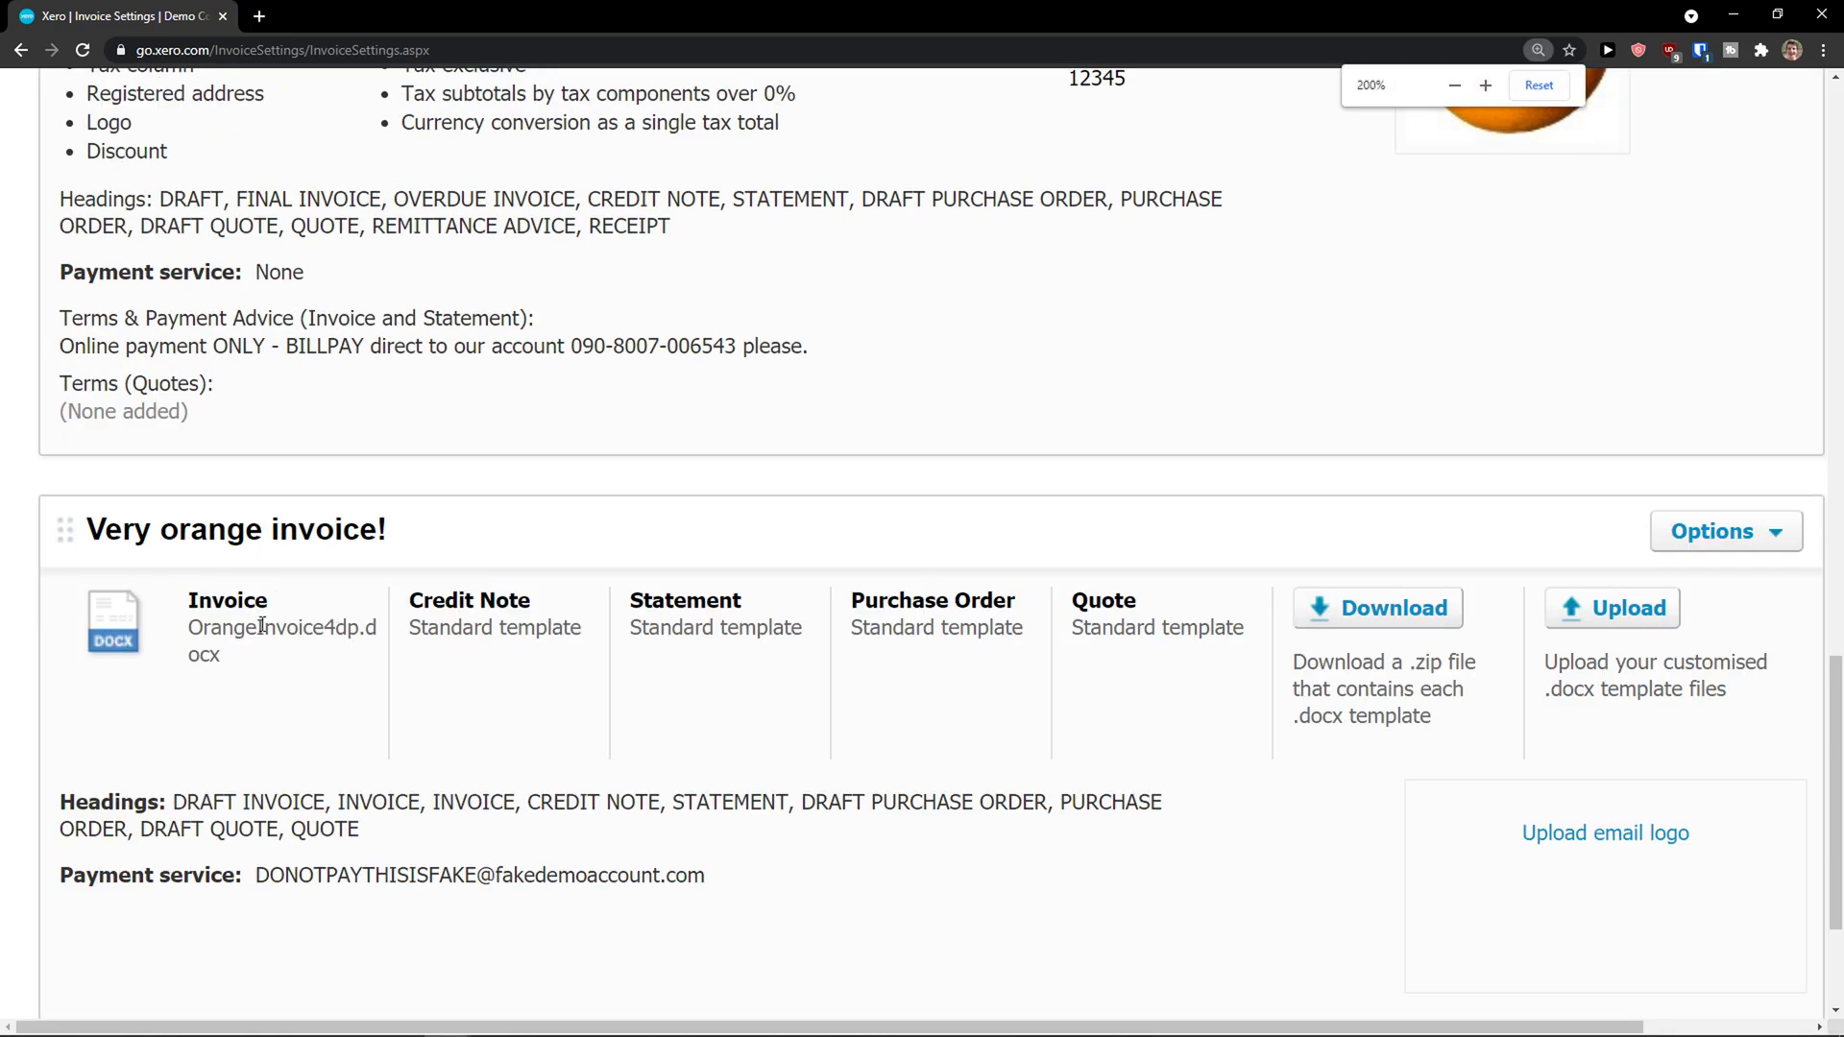
{"action": "scroll", "coordinate": [198, 636], "scroll_direction": "up", "scroll_amount": 6}
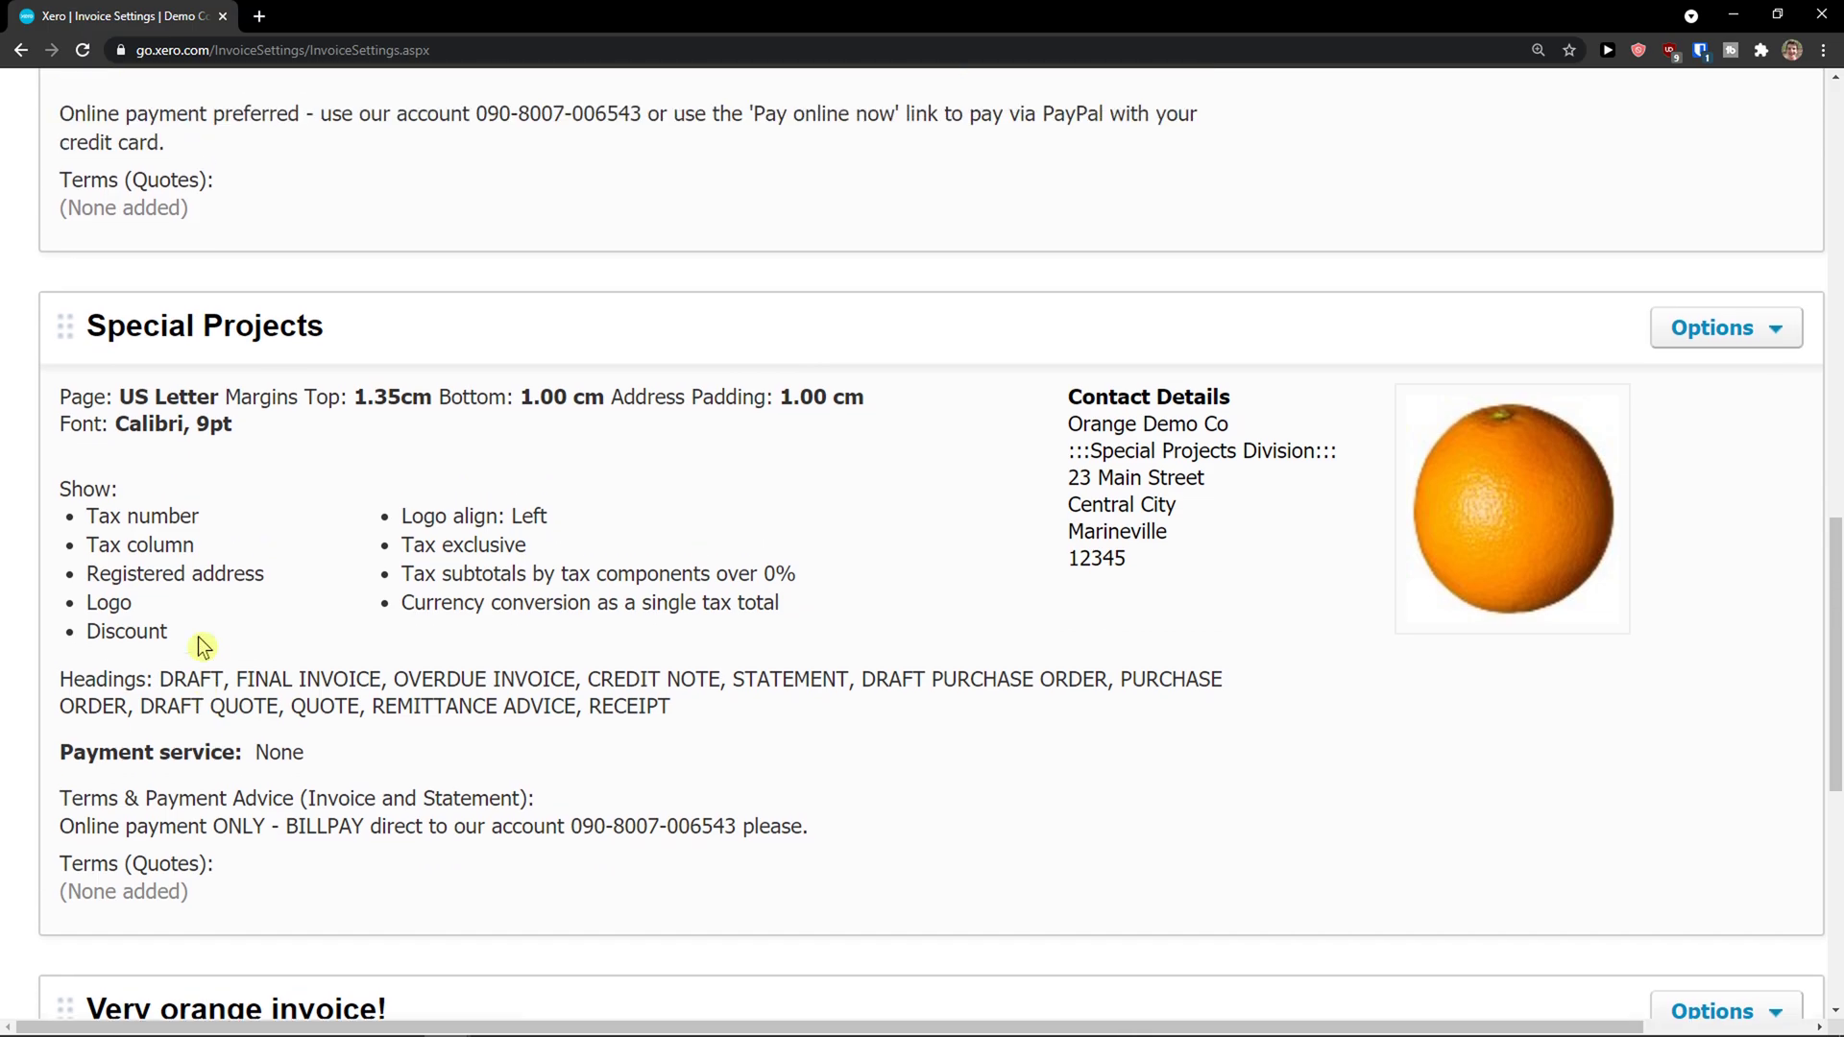
{"action": "scroll", "coordinate": [371, 647], "scroll_direction": "up", "scroll_amount": 10}
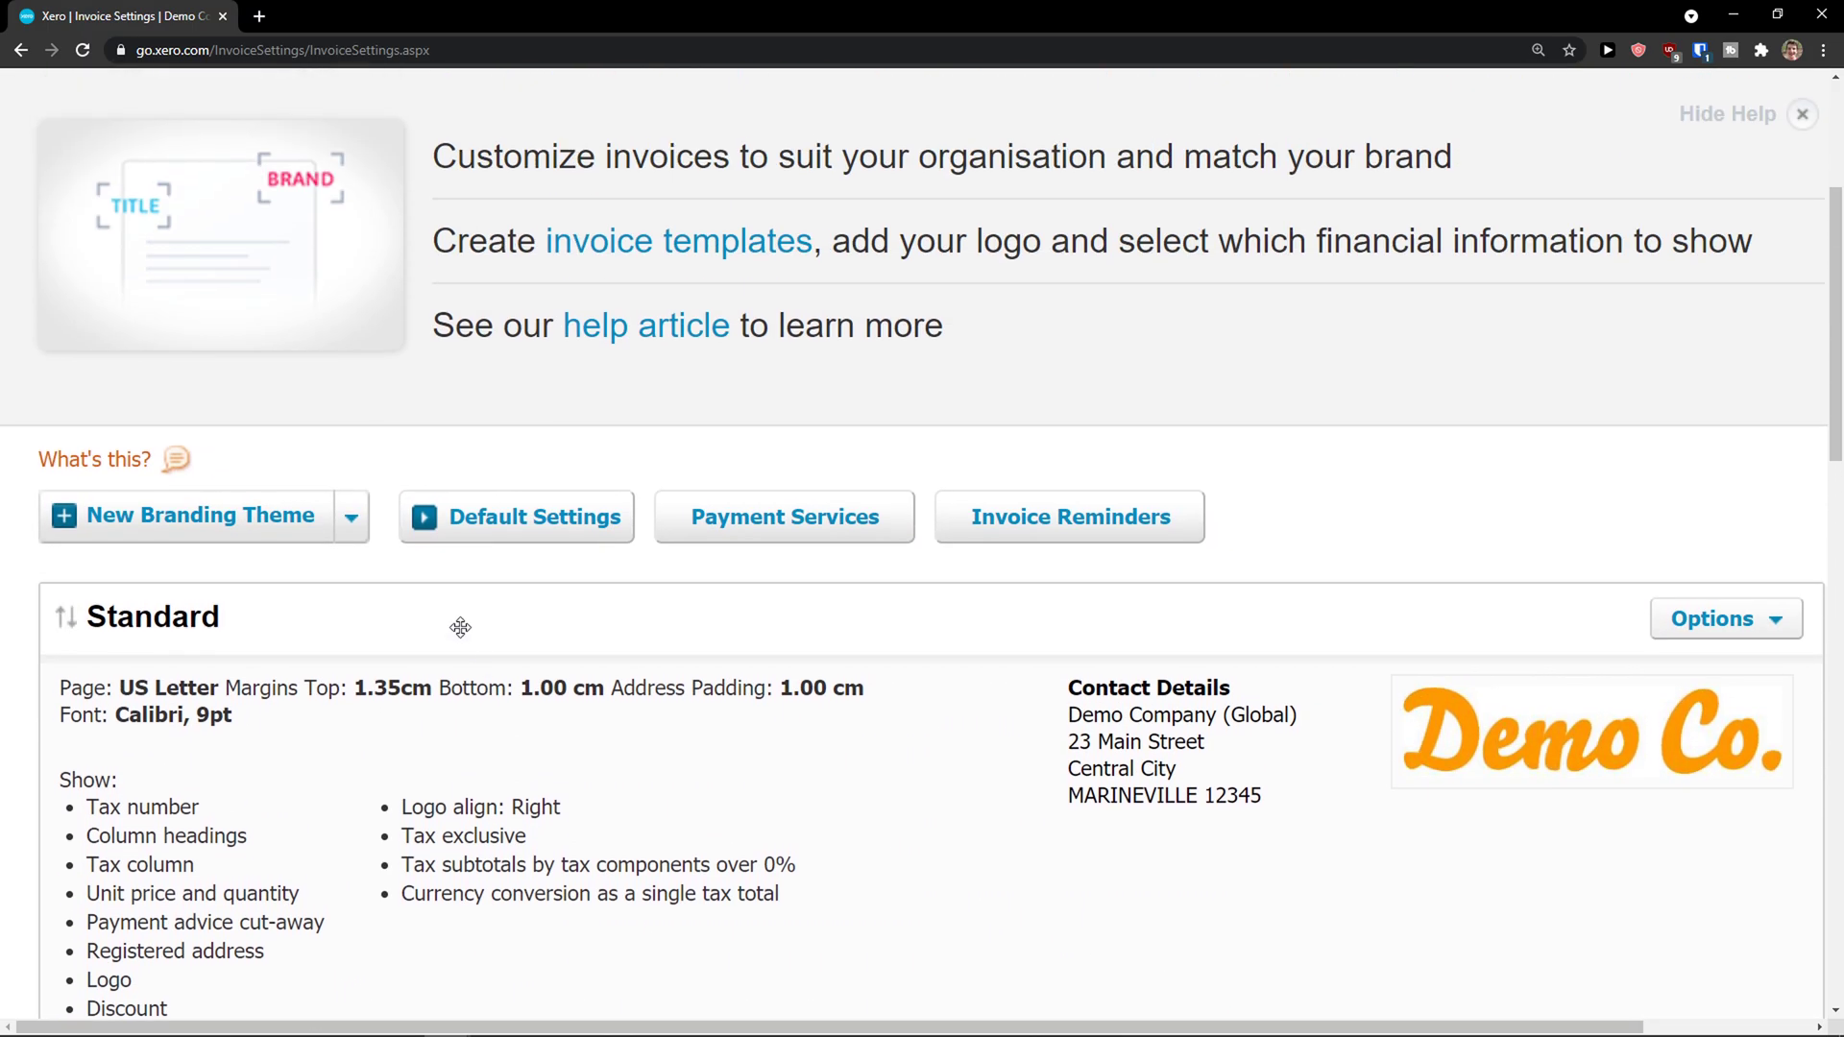
Create a Custom .docx branding theme titled 'This is a custom'.
{"action": "left_click", "coordinate": [352, 521]}
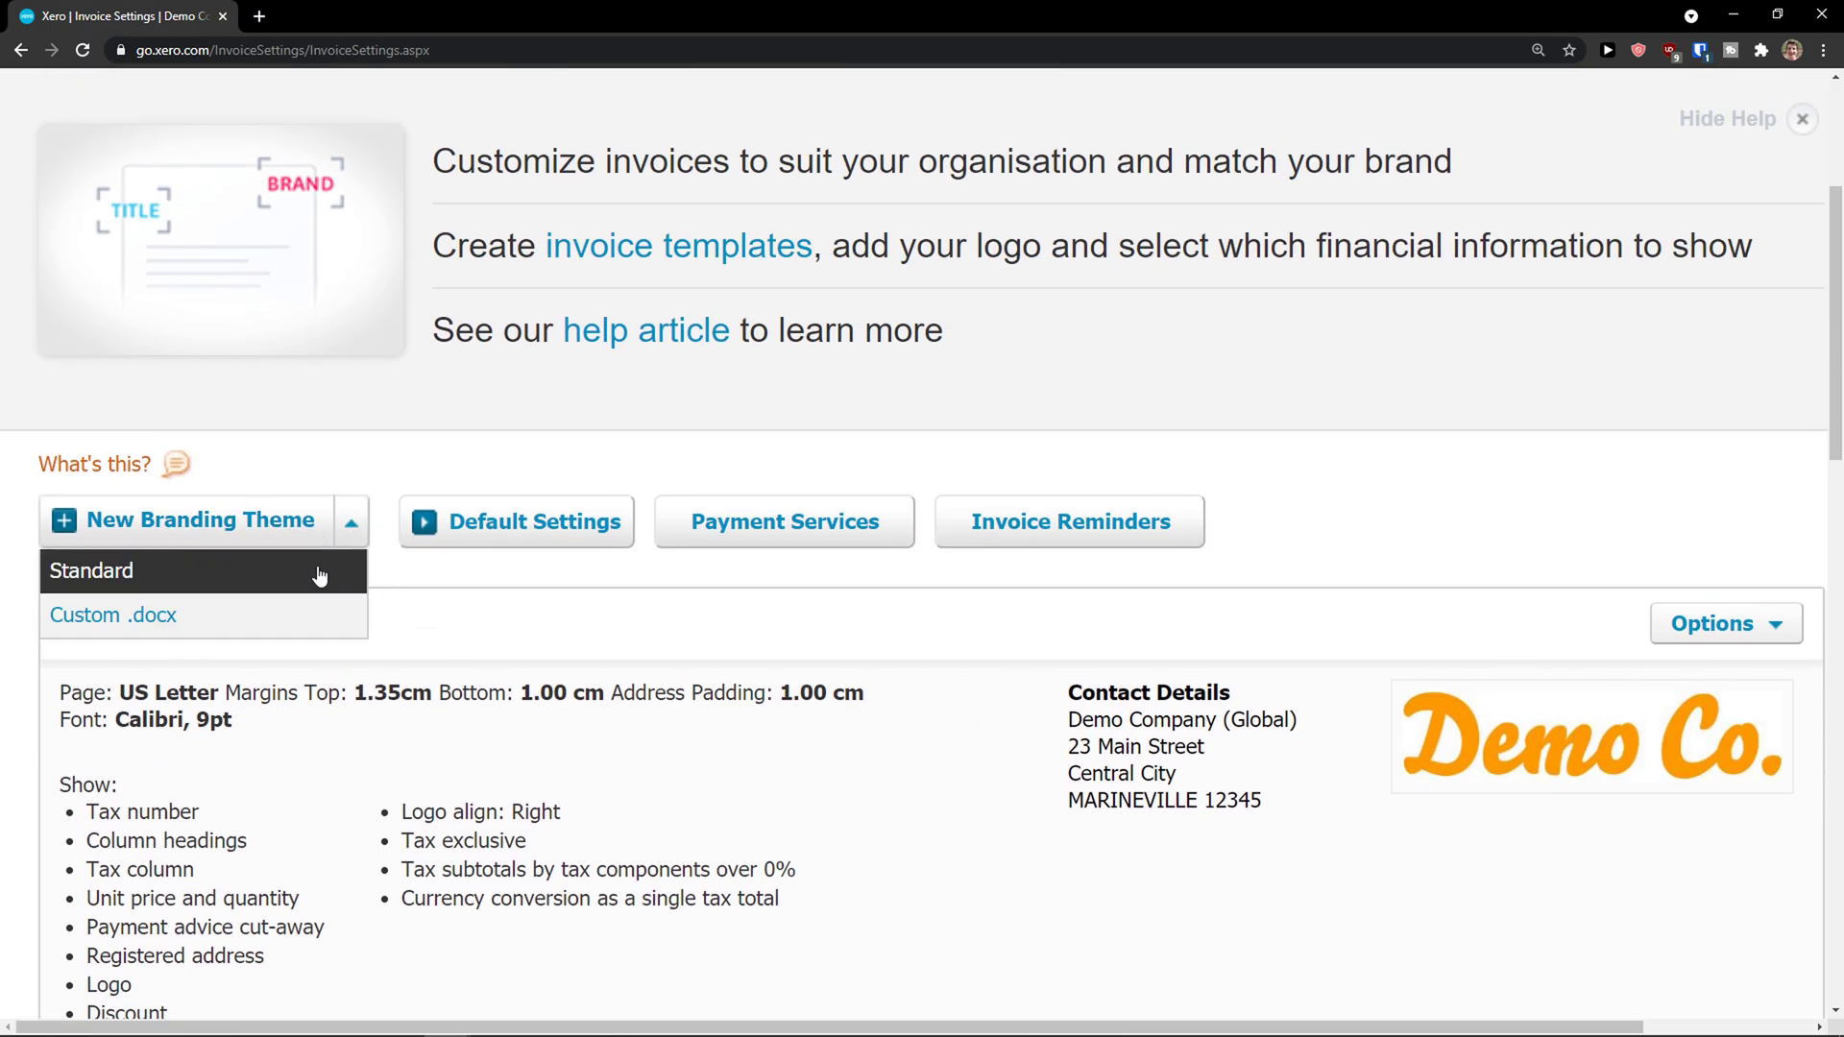
{"action": "left_click", "coordinate": [285, 617]}
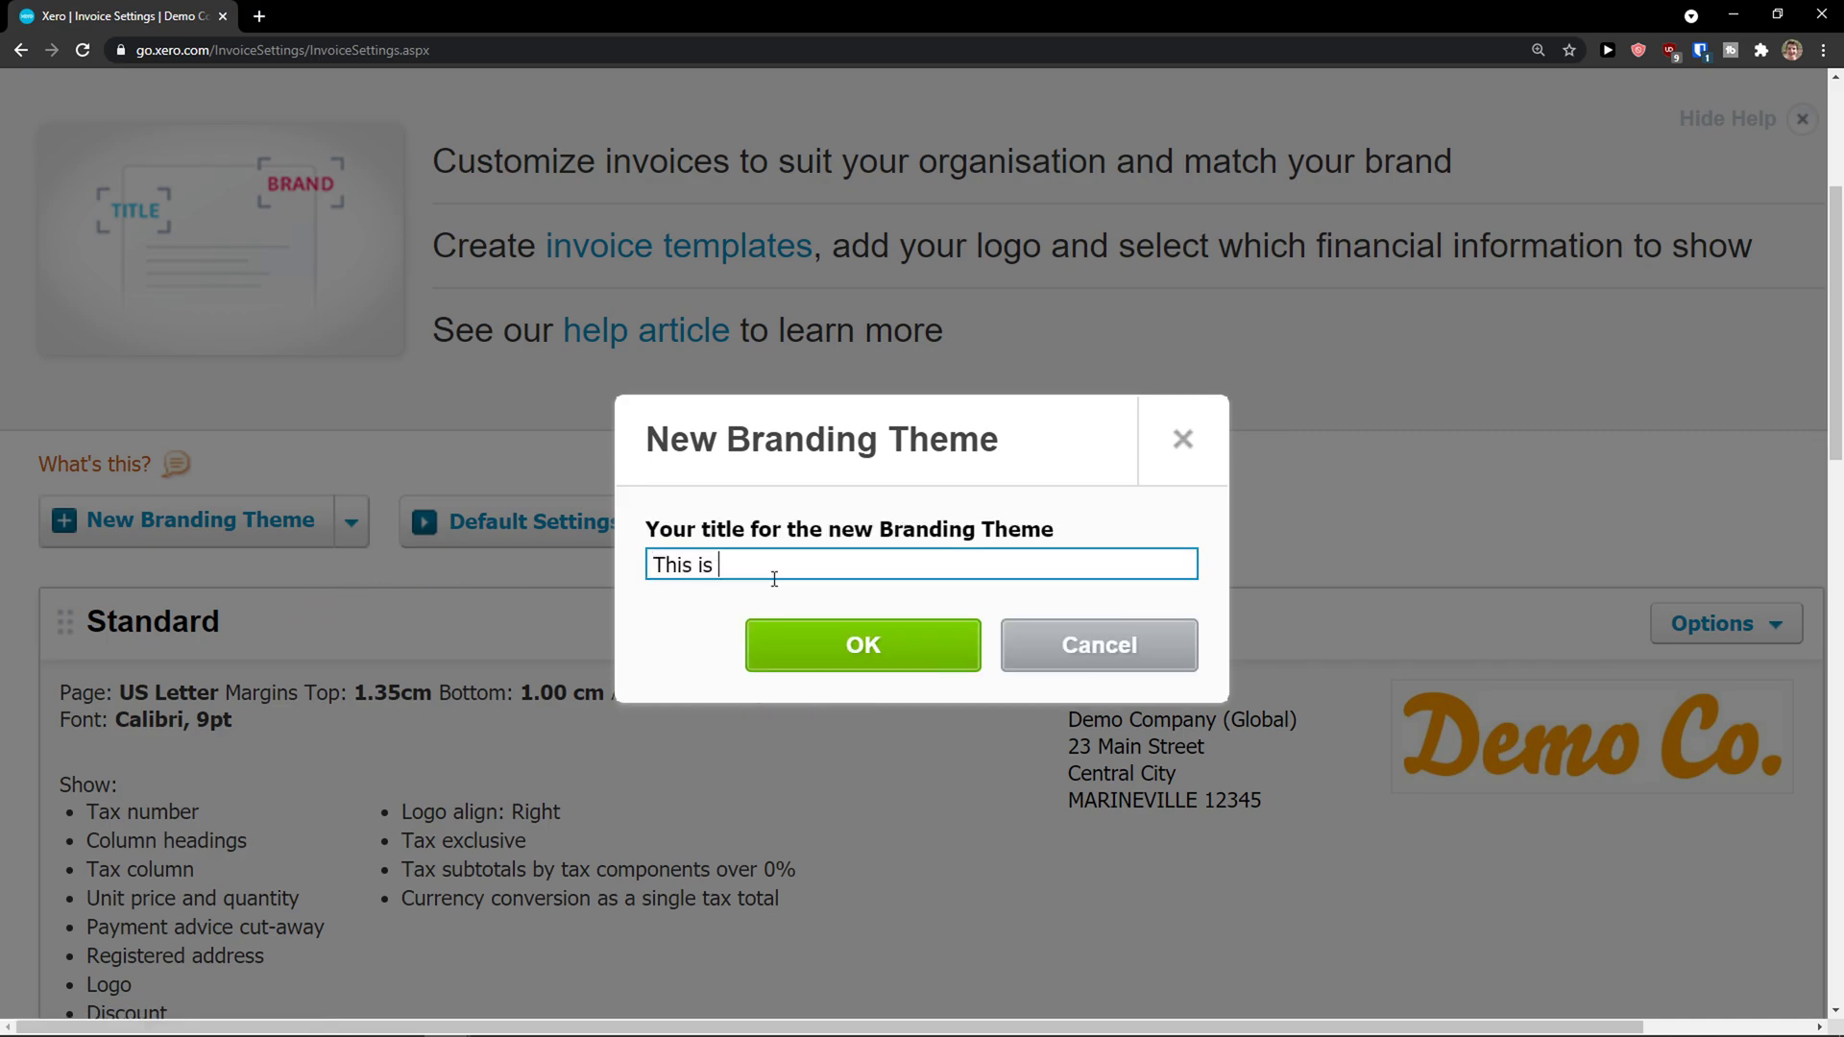
{"action": "left_click", "coordinate": [773, 634]}
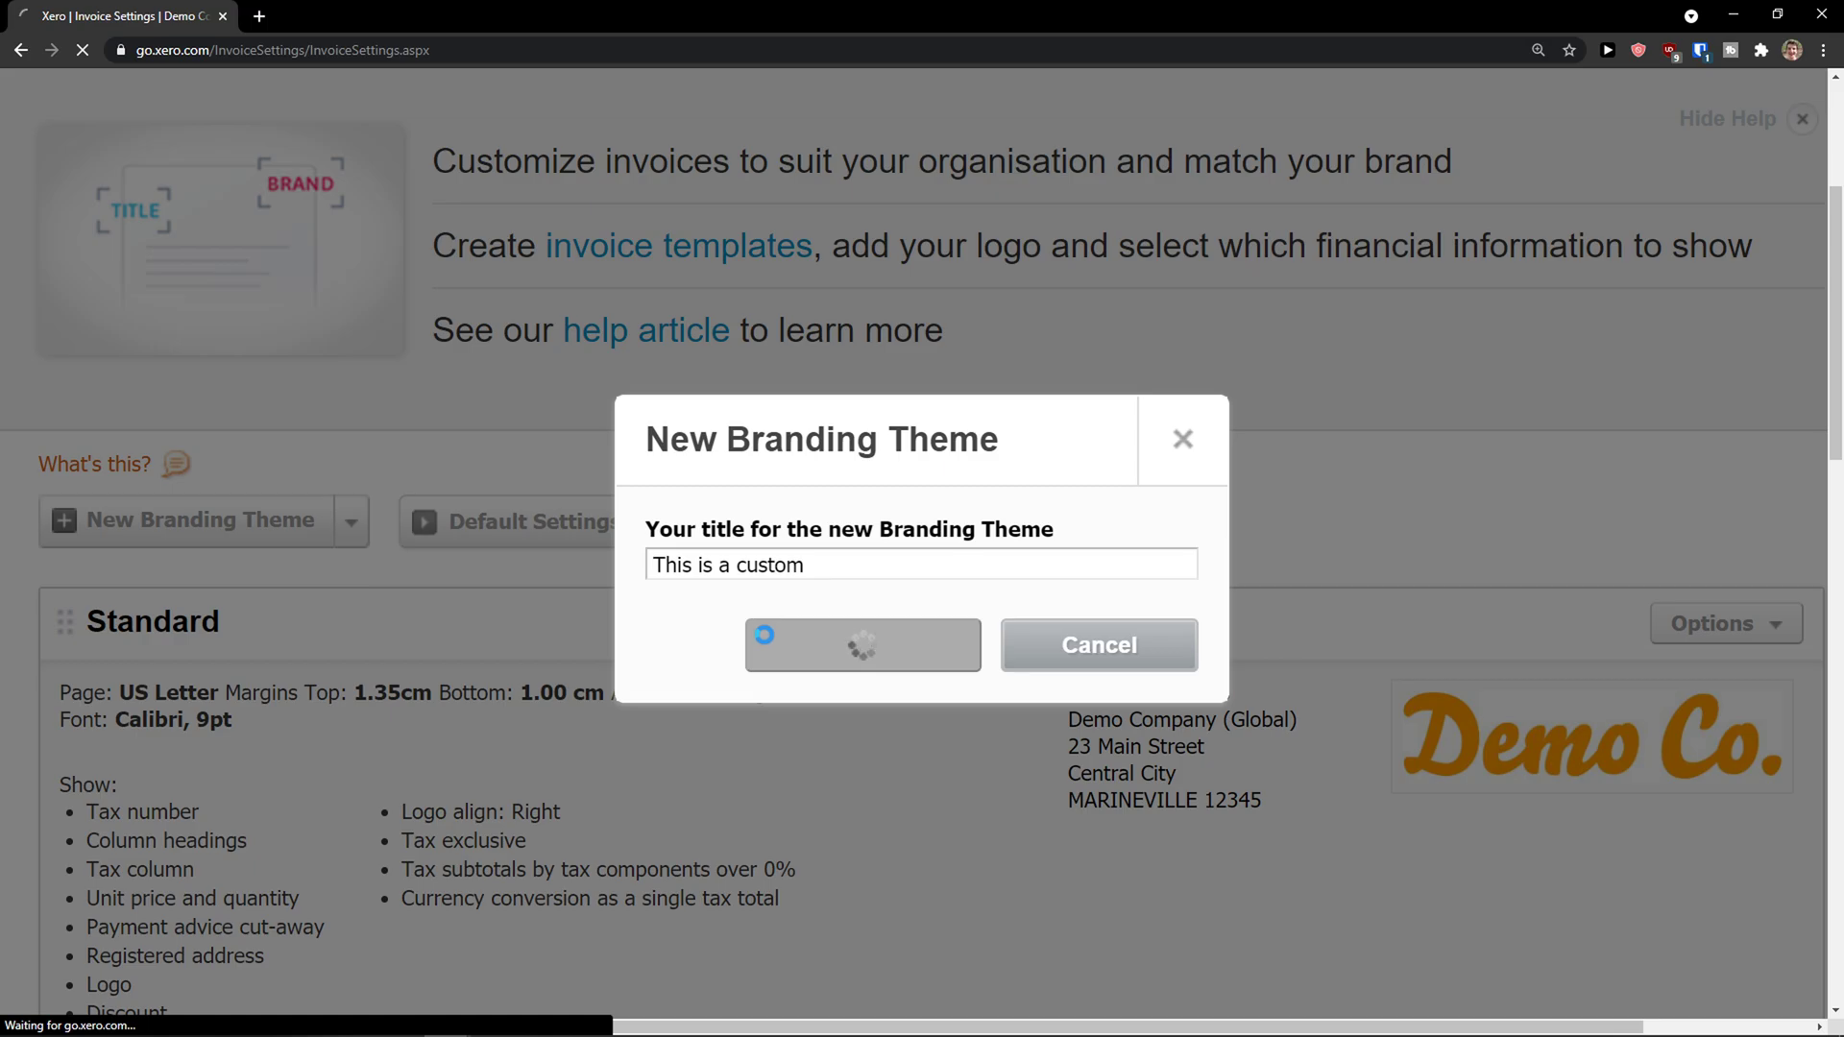
{"action": "scroll", "coordinate": [719, 636], "scroll_direction": "down", "scroll_amount": 15}
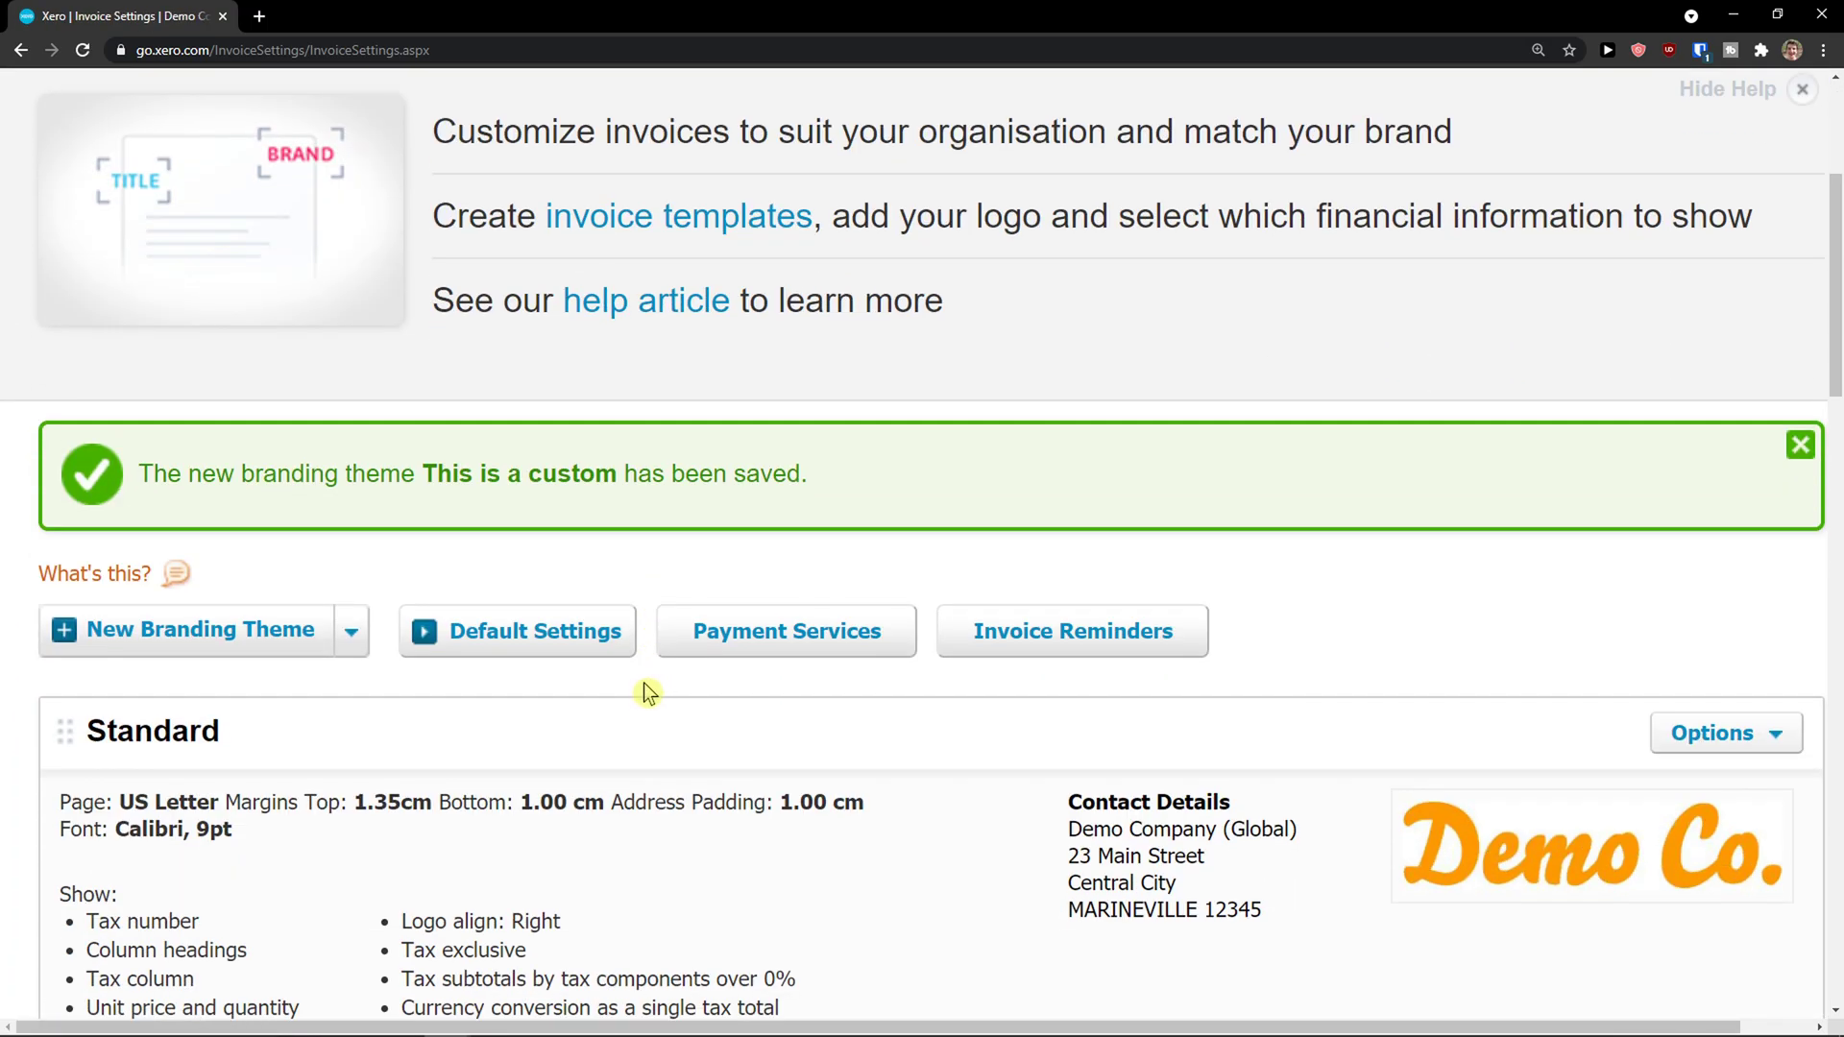
{"action": "scroll", "coordinate": [638, 694], "scroll_direction": "down", "scroll_amount": 12}
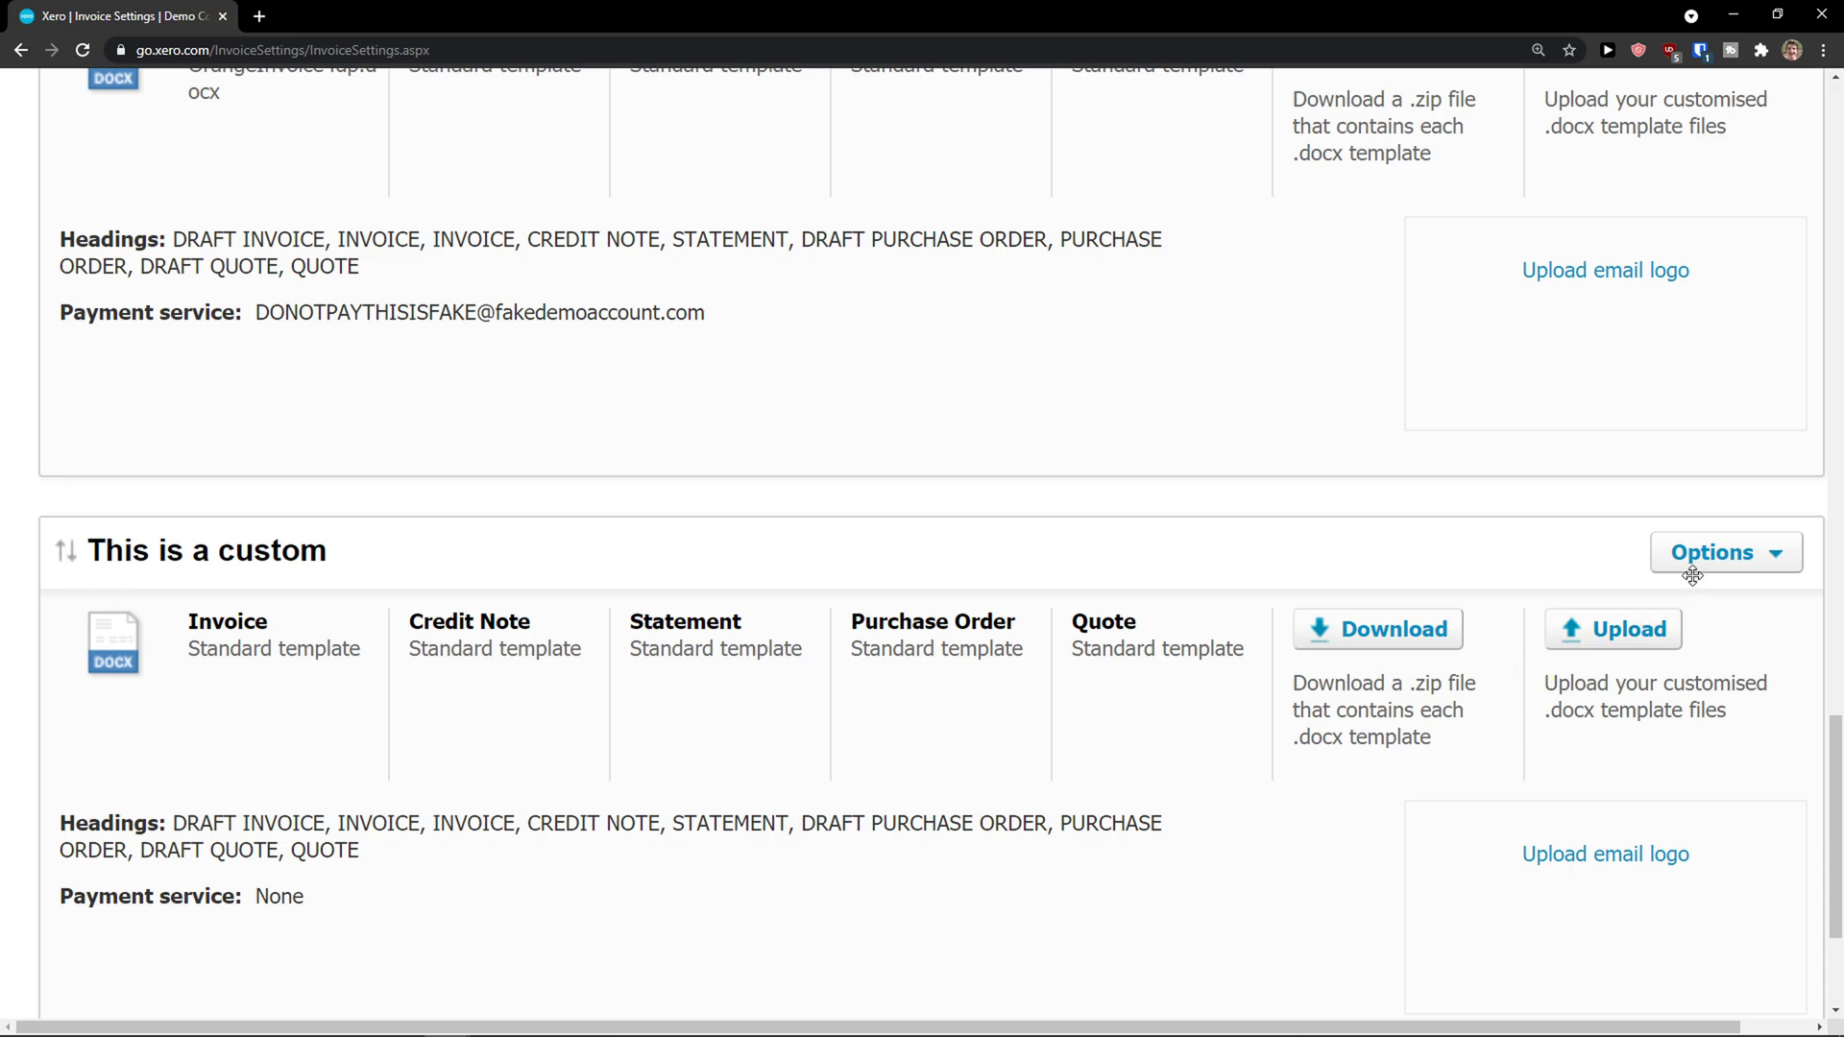
Open the This is a custom theme for editing via Options > Edit.
{"action": "left_click", "coordinate": [1691, 557]}
{"action": "scroll", "coordinate": [1681, 625], "scroll_direction": "up", "scroll_amount": 1}
{"action": "left_click", "coordinate": [1679, 683]}
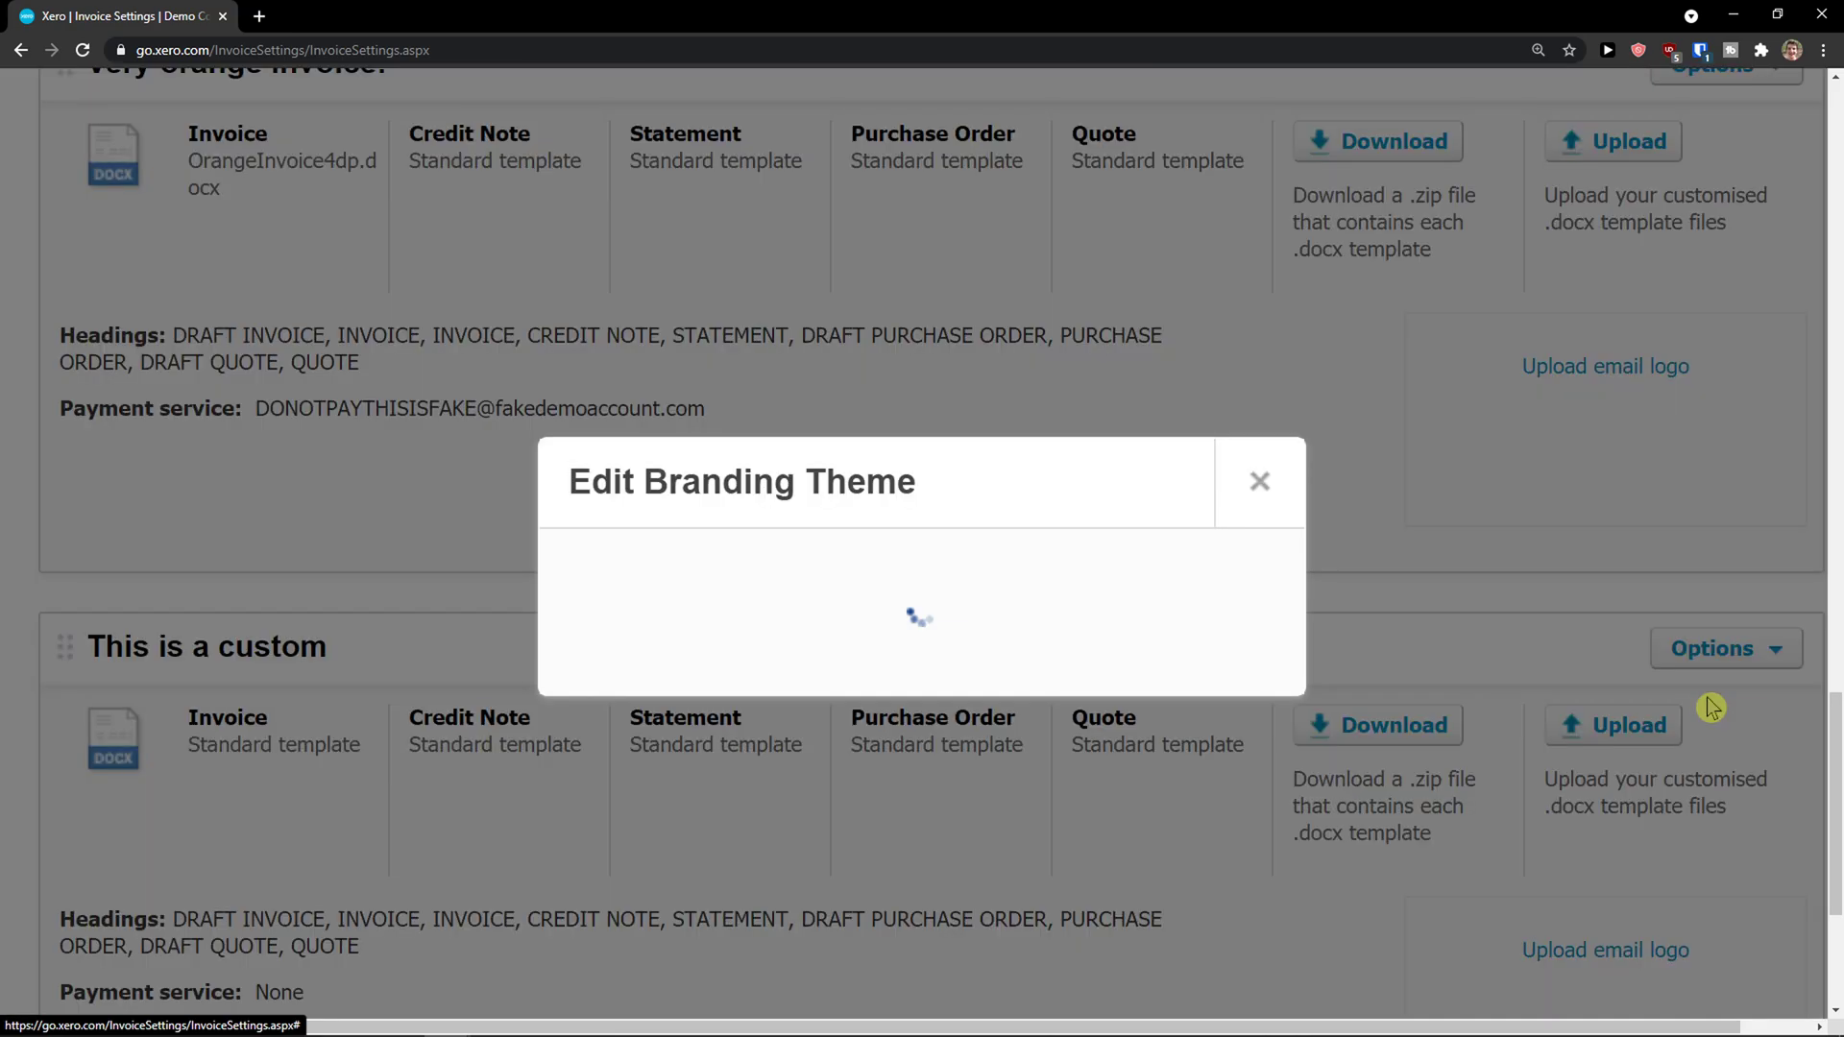
Review its document titles and payment services, then confirm with OK.
{"action": "scroll", "coordinate": [1010, 670], "scroll_direction": "down", "scroll_amount": 2}
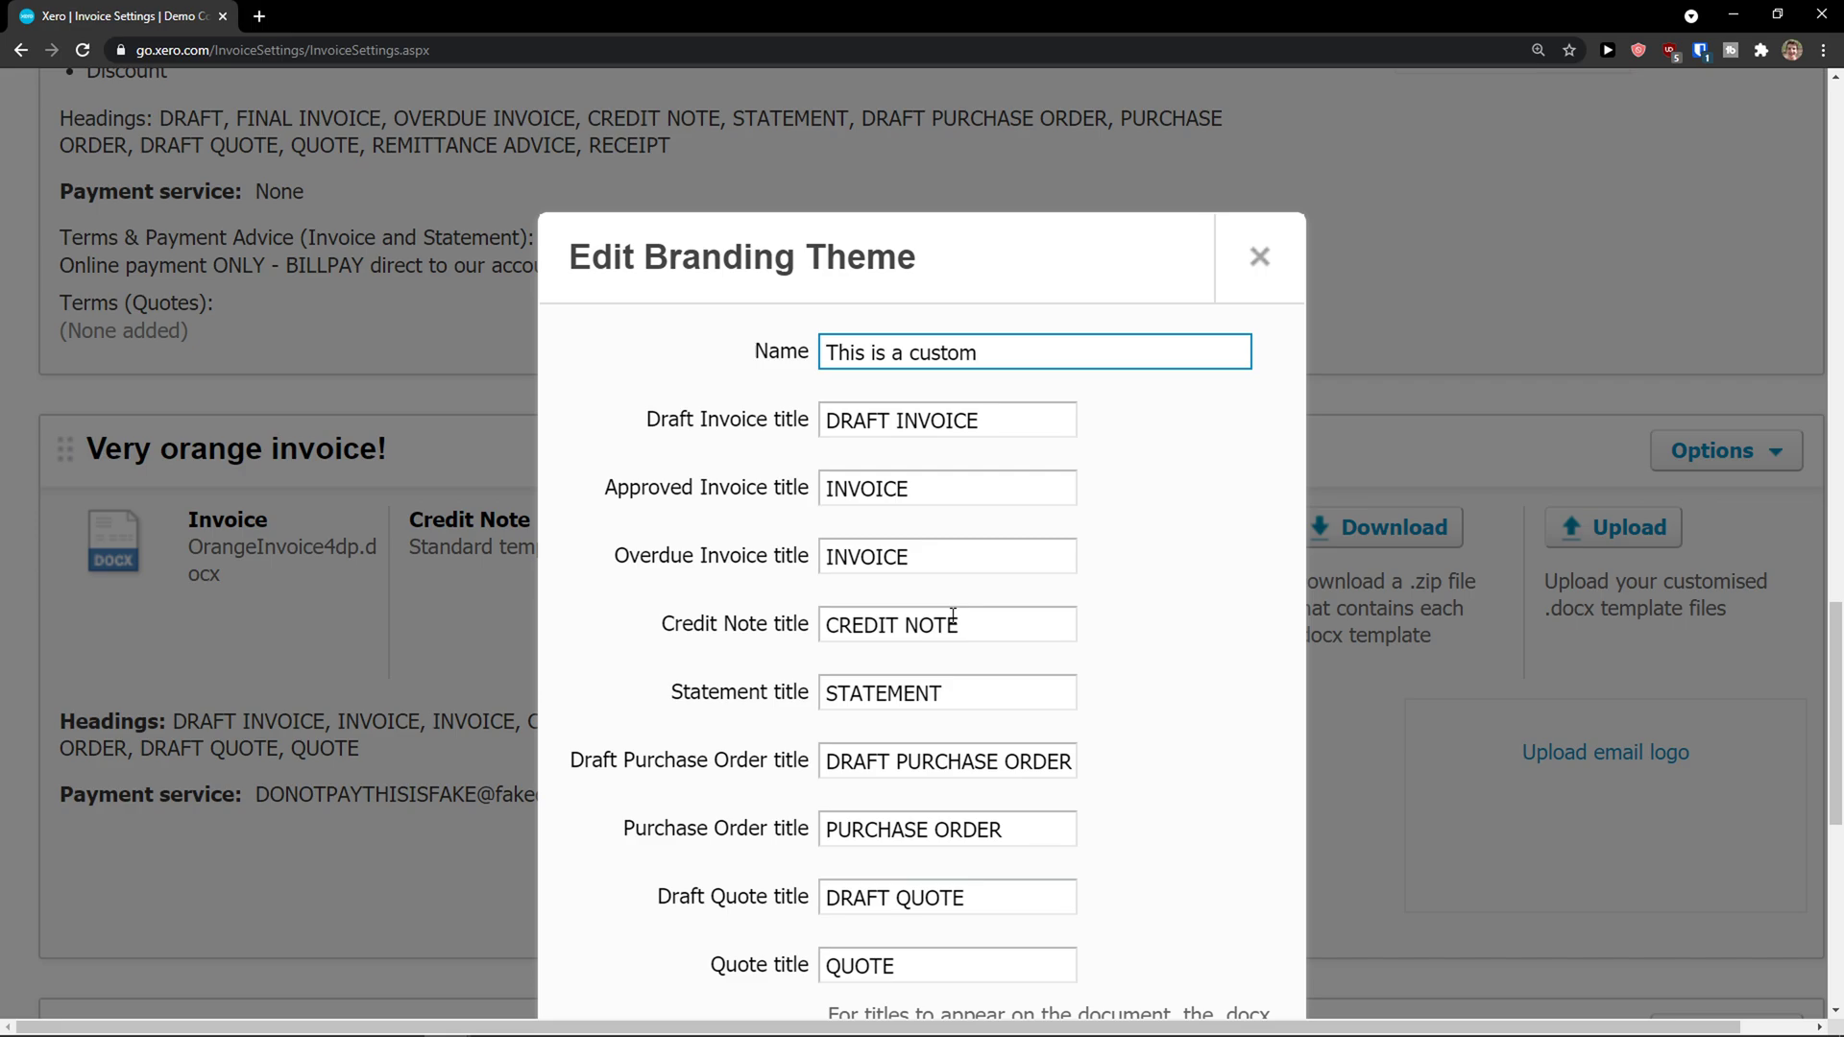
{"action": "scroll", "coordinate": [783, 480], "scroll_direction": "down", "scroll_amount": 1}
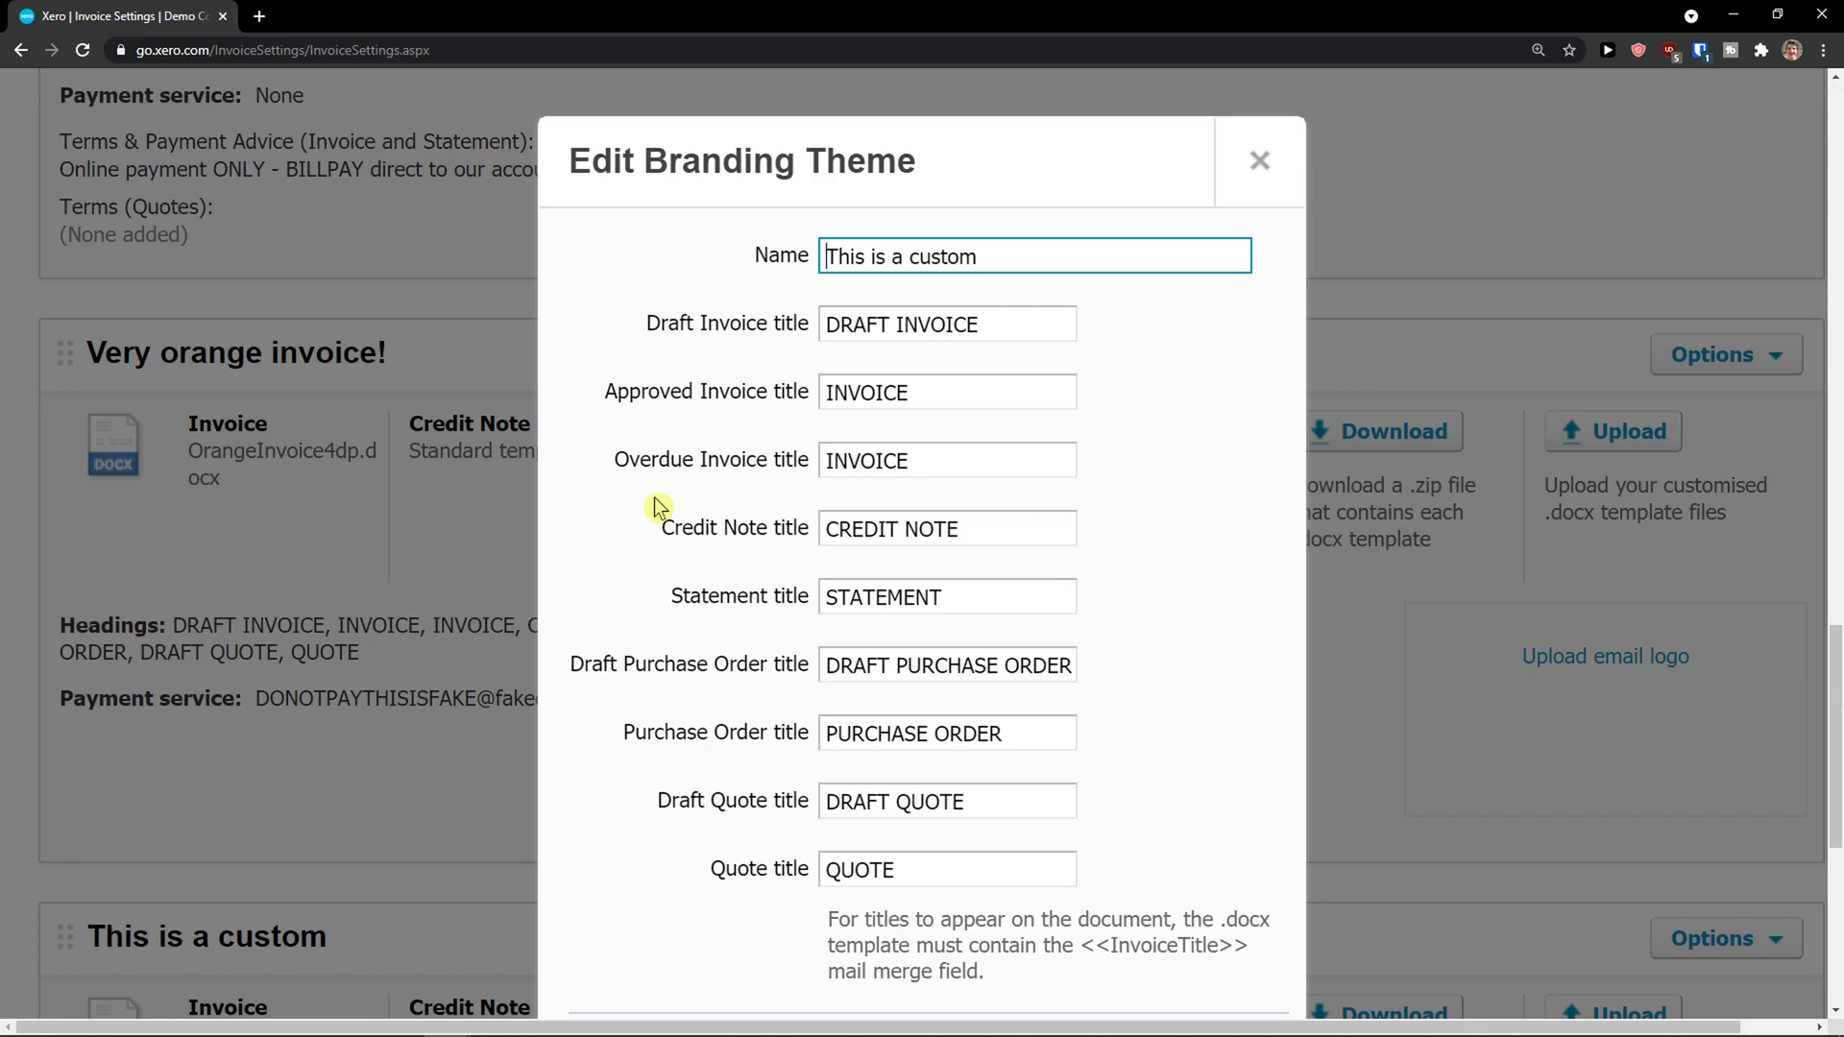
{"action": "scroll", "coordinate": [659, 506], "scroll_direction": "down", "scroll_amount": 1}
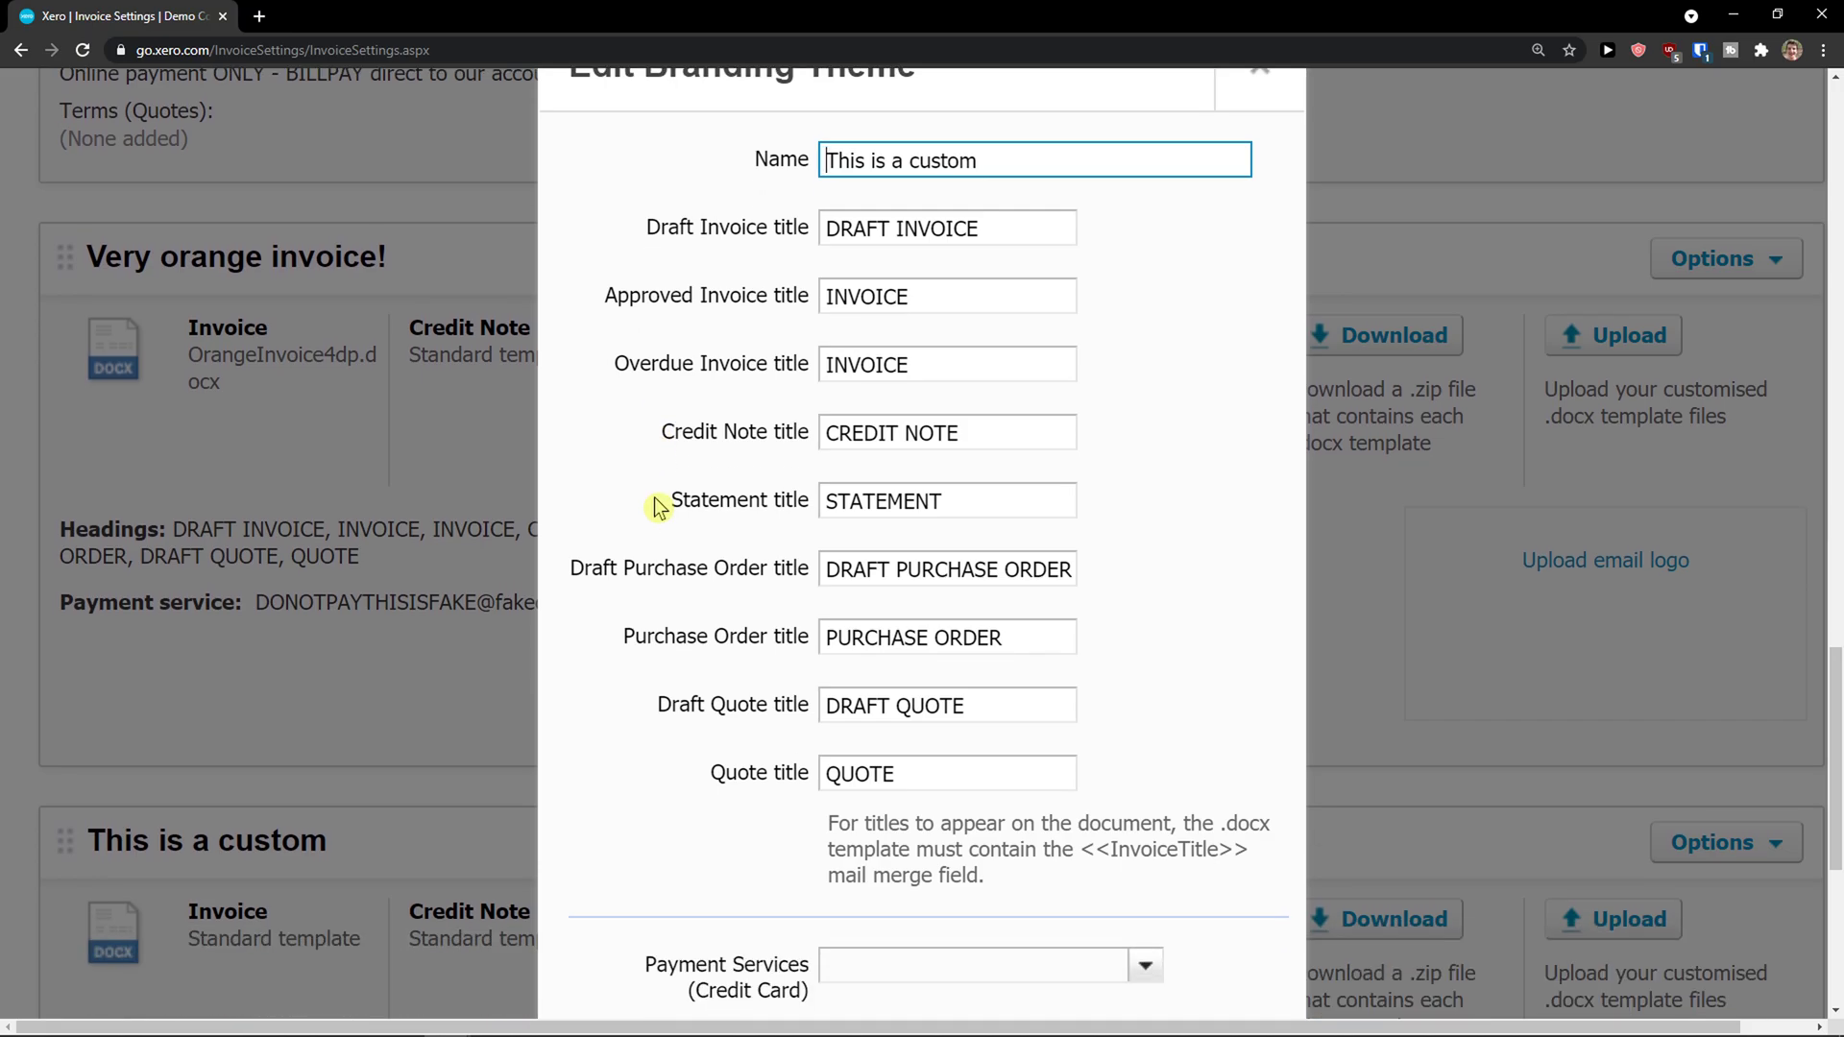
{"action": "scroll", "coordinate": [659, 506], "scroll_direction": "down", "scroll_amount": 4}
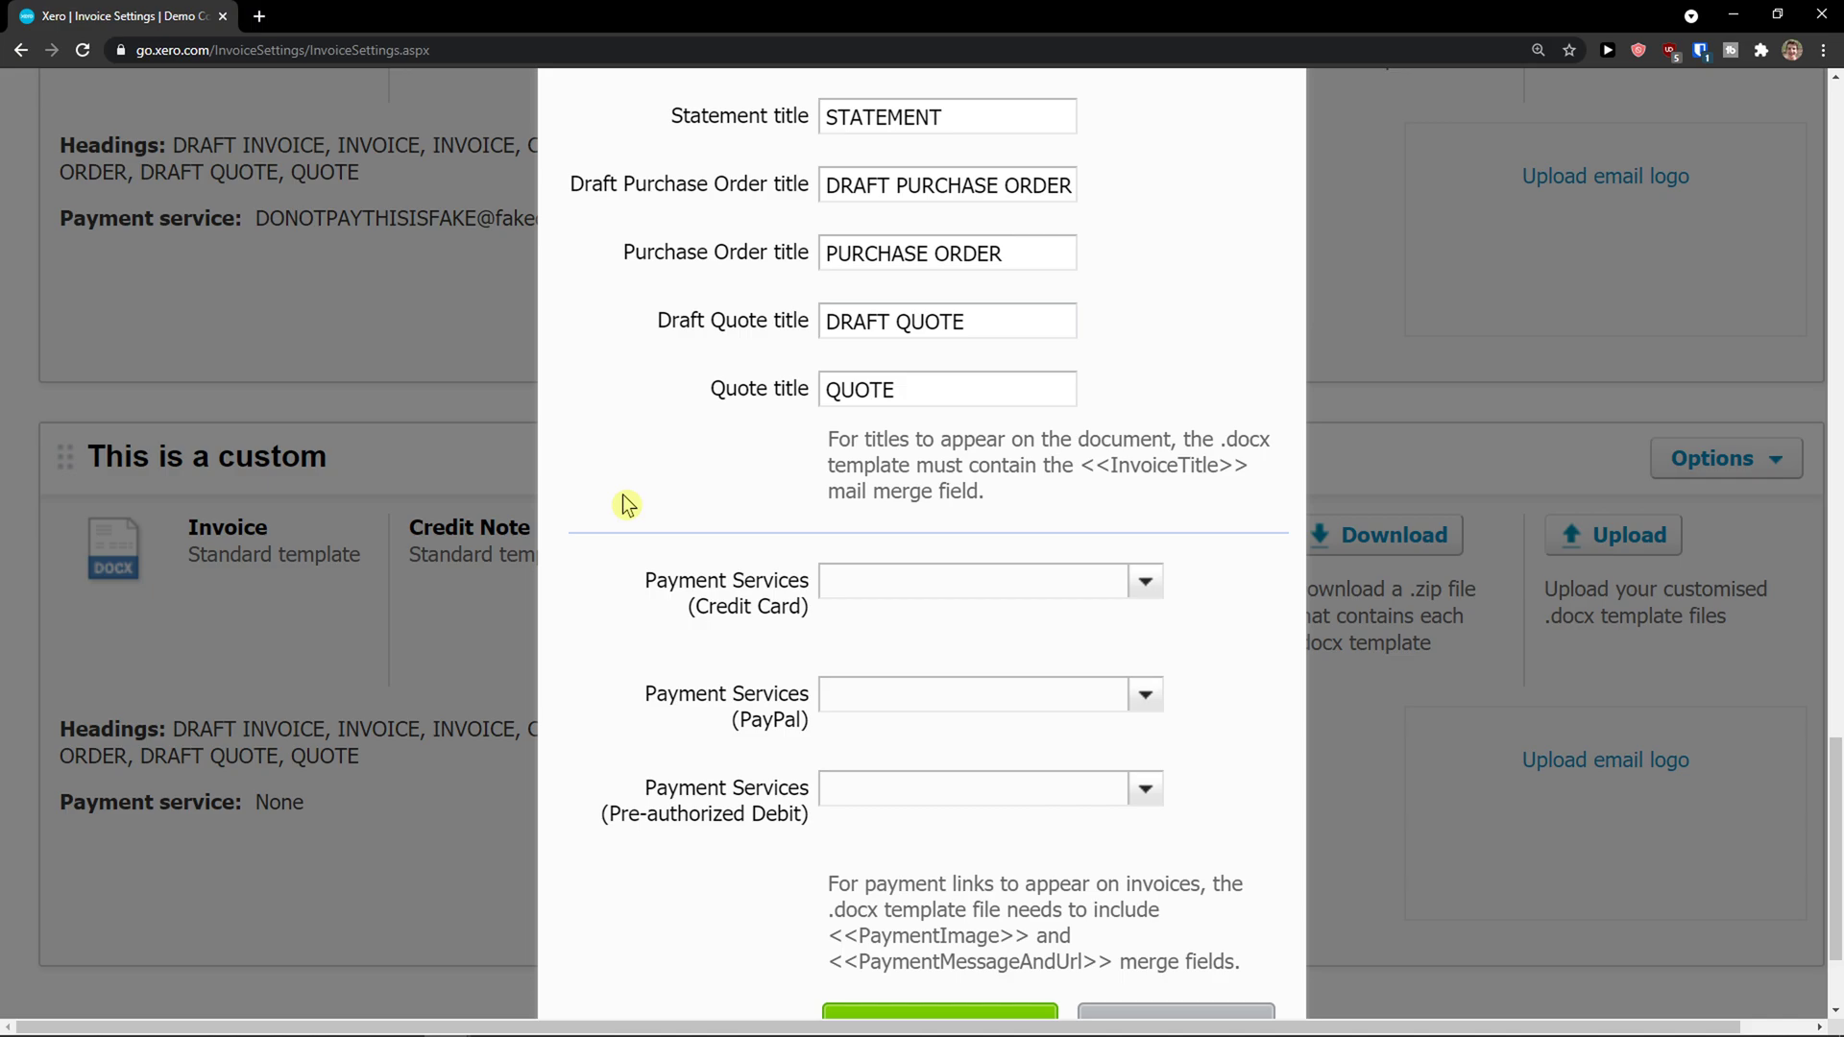
{"action": "scroll", "coordinate": [623, 494], "scroll_direction": "down", "scroll_amount": 1}
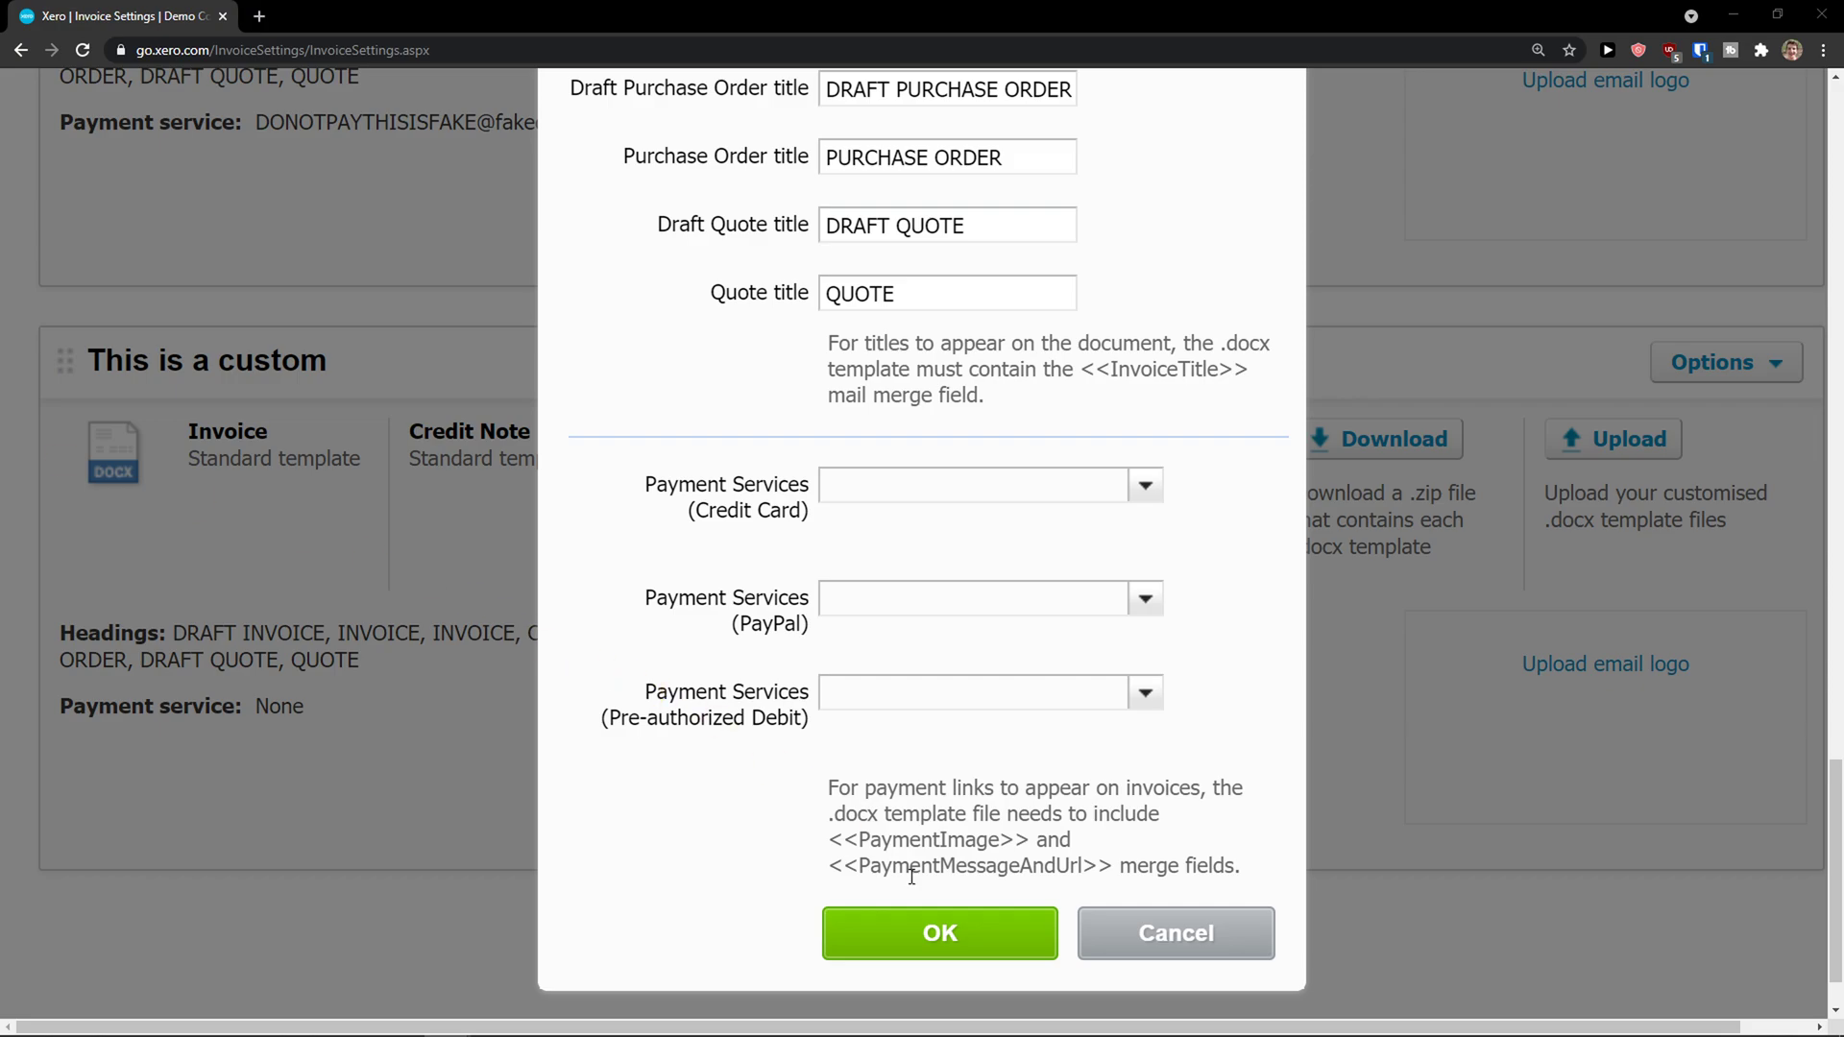
{"action": "scroll", "coordinate": [836, 823], "scroll_direction": "up", "scroll_amount": 5}
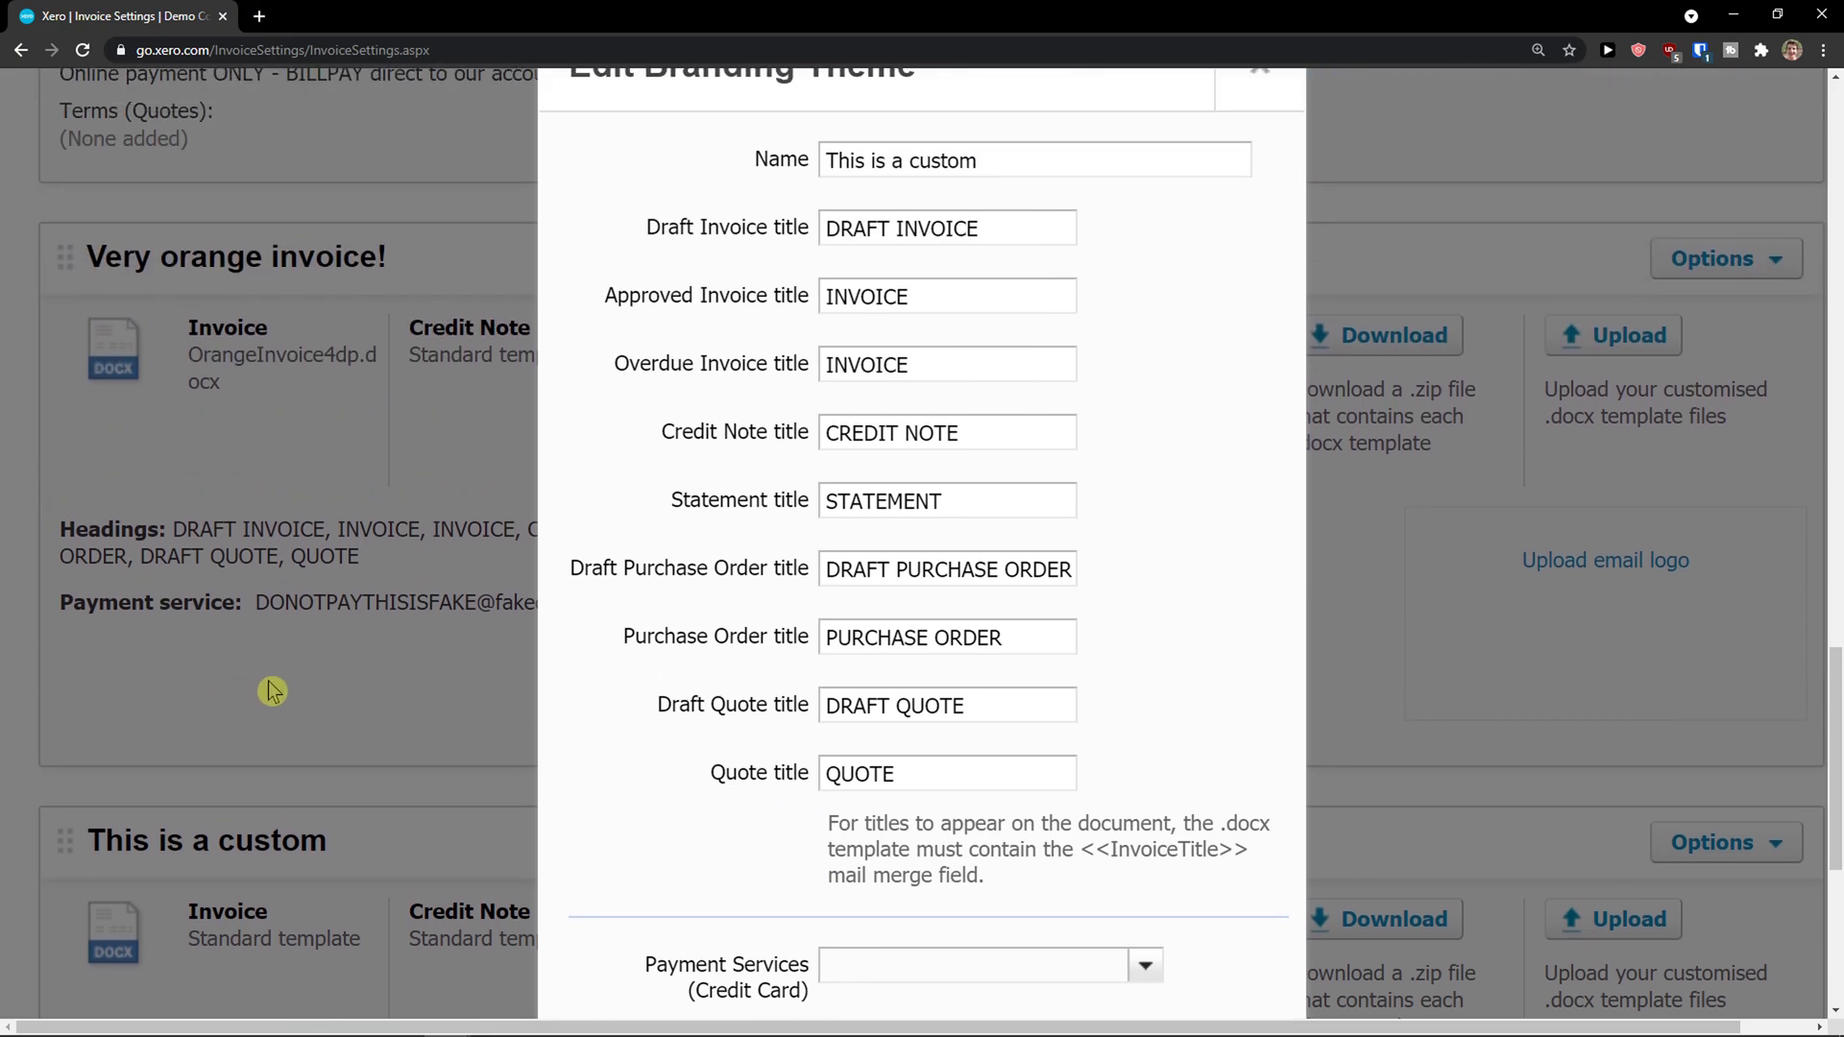
{"action": "scroll", "coordinate": [272, 692], "scroll_direction": "down", "scroll_amount": 4}
{"action": "scroll", "coordinate": [272, 692], "scroll_direction": "down", "scroll_amount": 2}
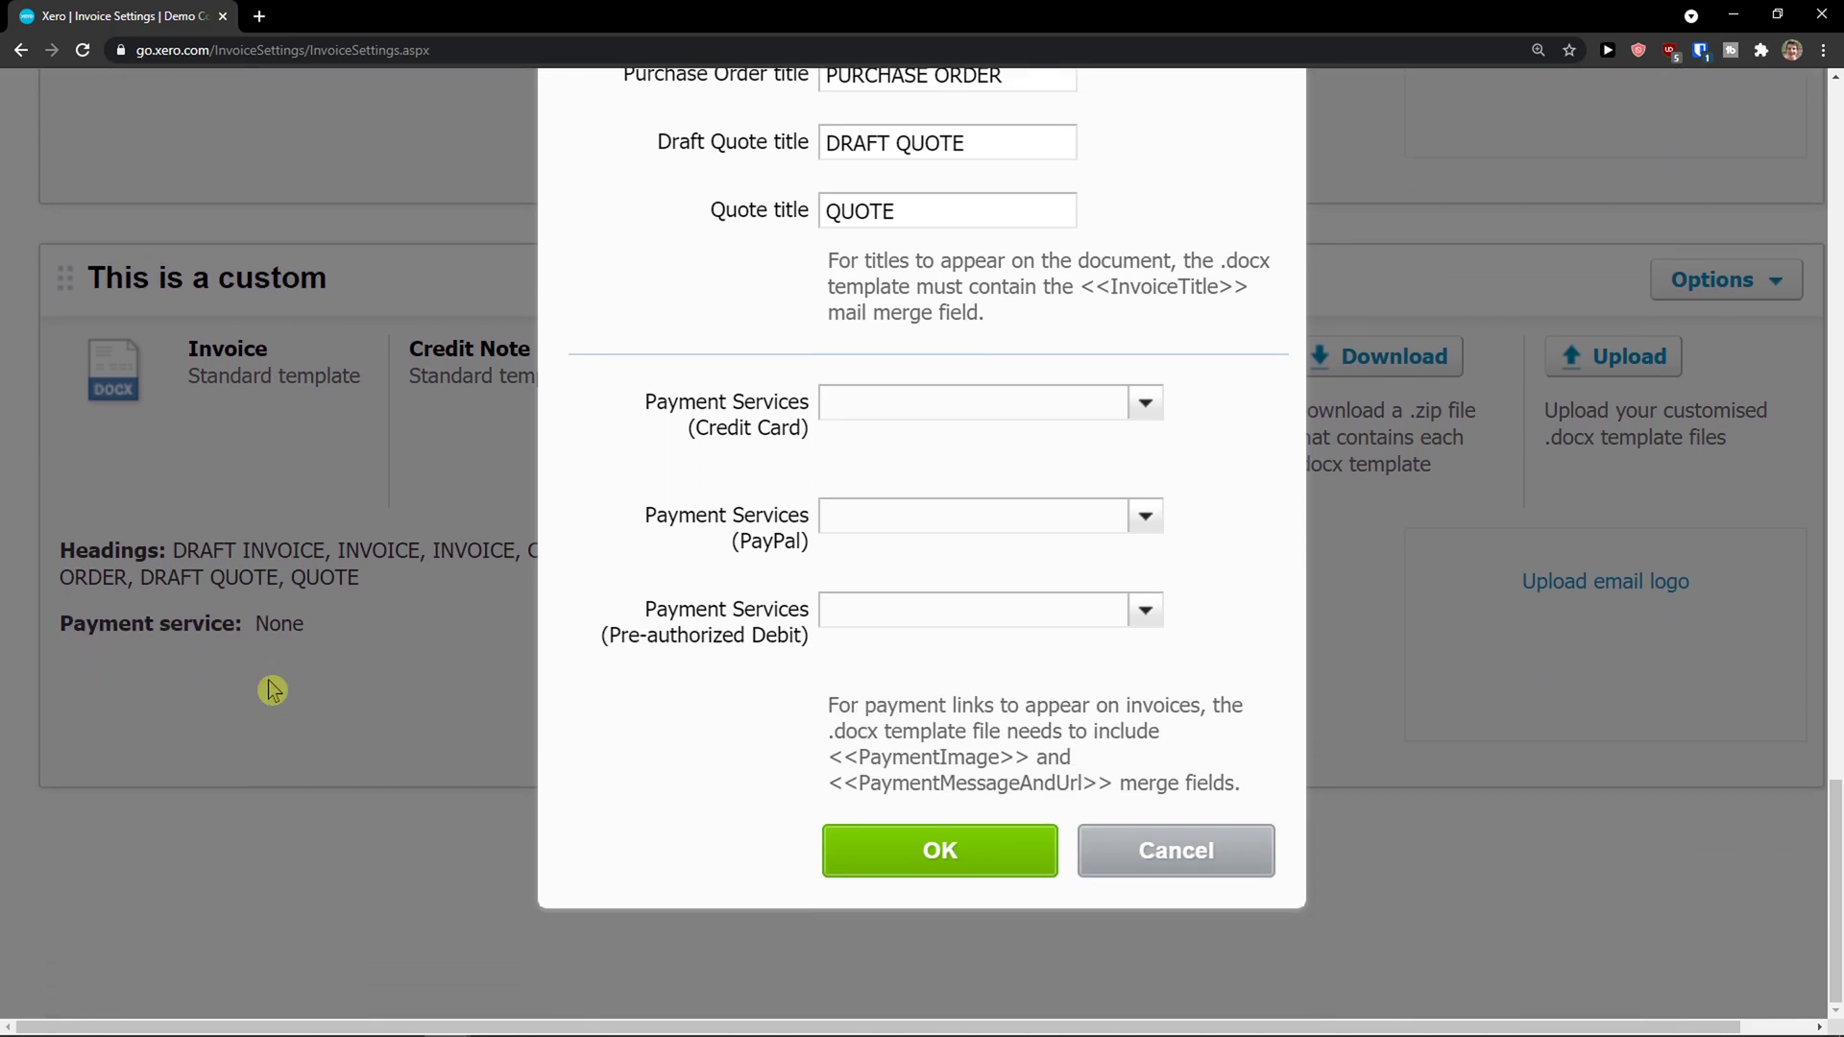
{"action": "left_click", "coordinate": [870, 851]}
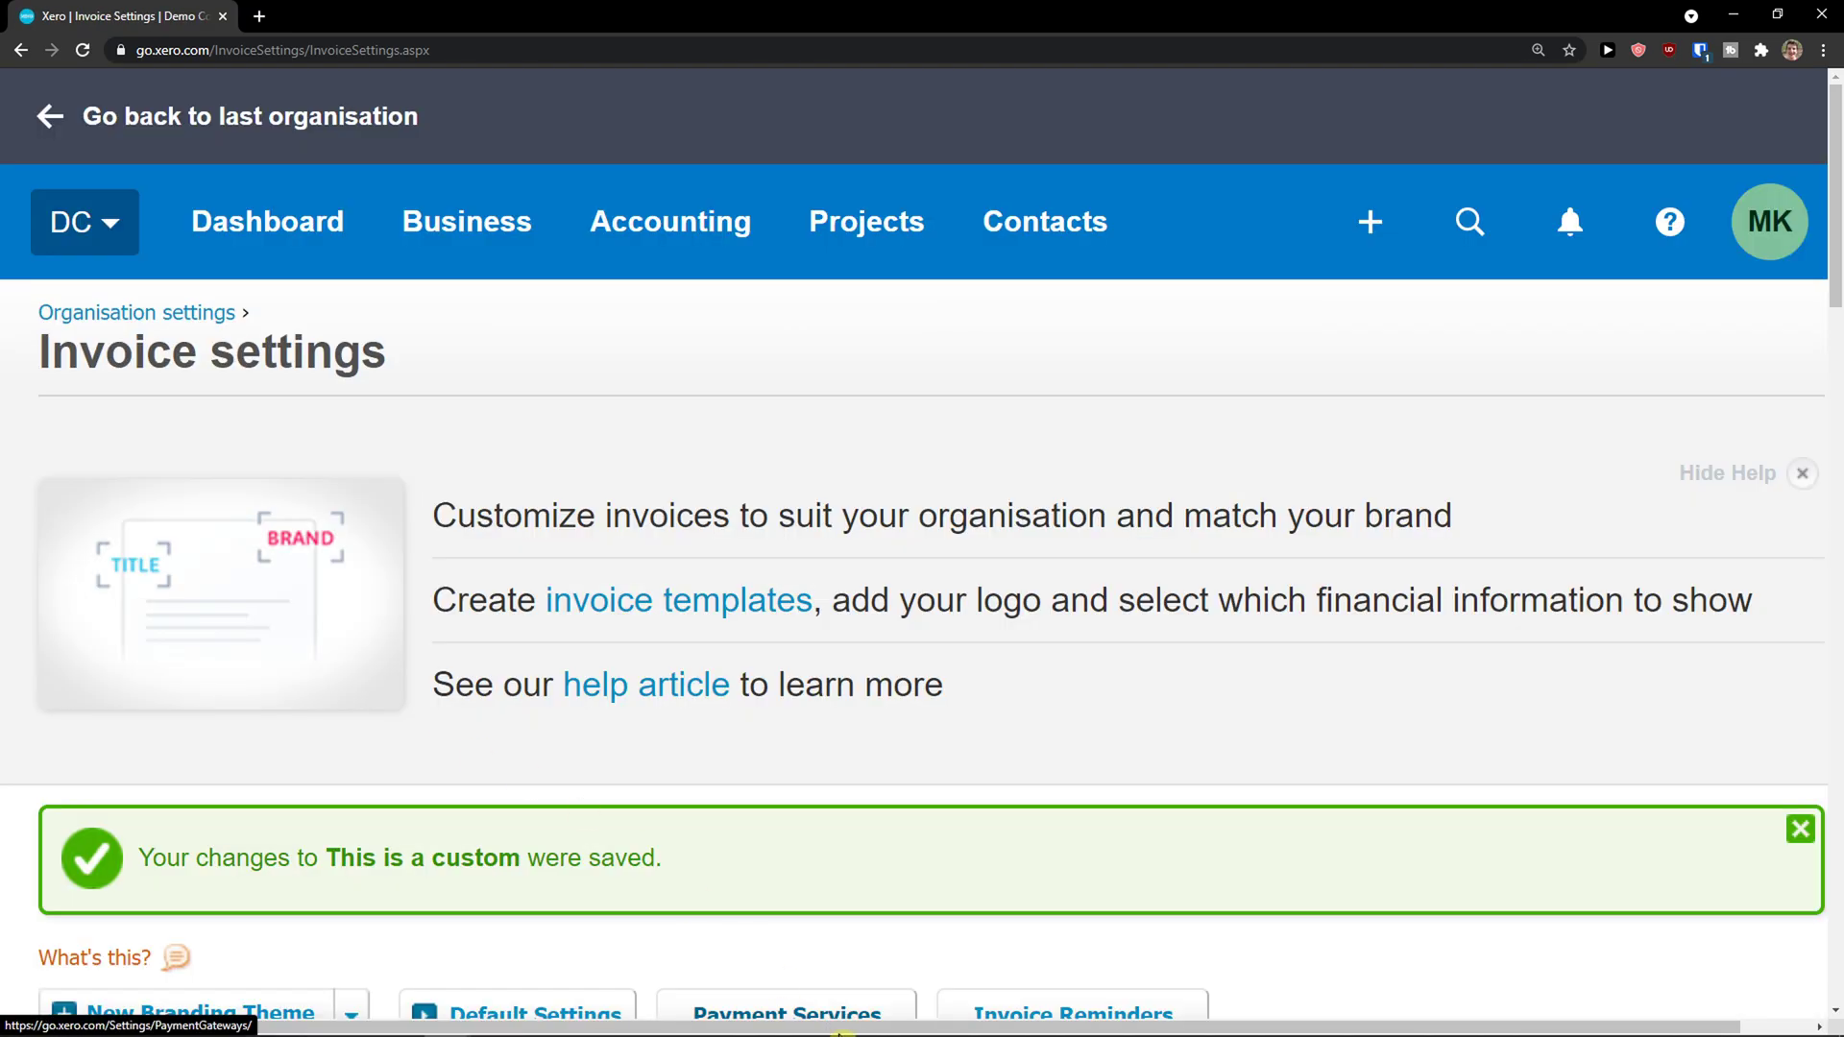
{"action": "mouse_move", "coordinate": [839, 1034]}
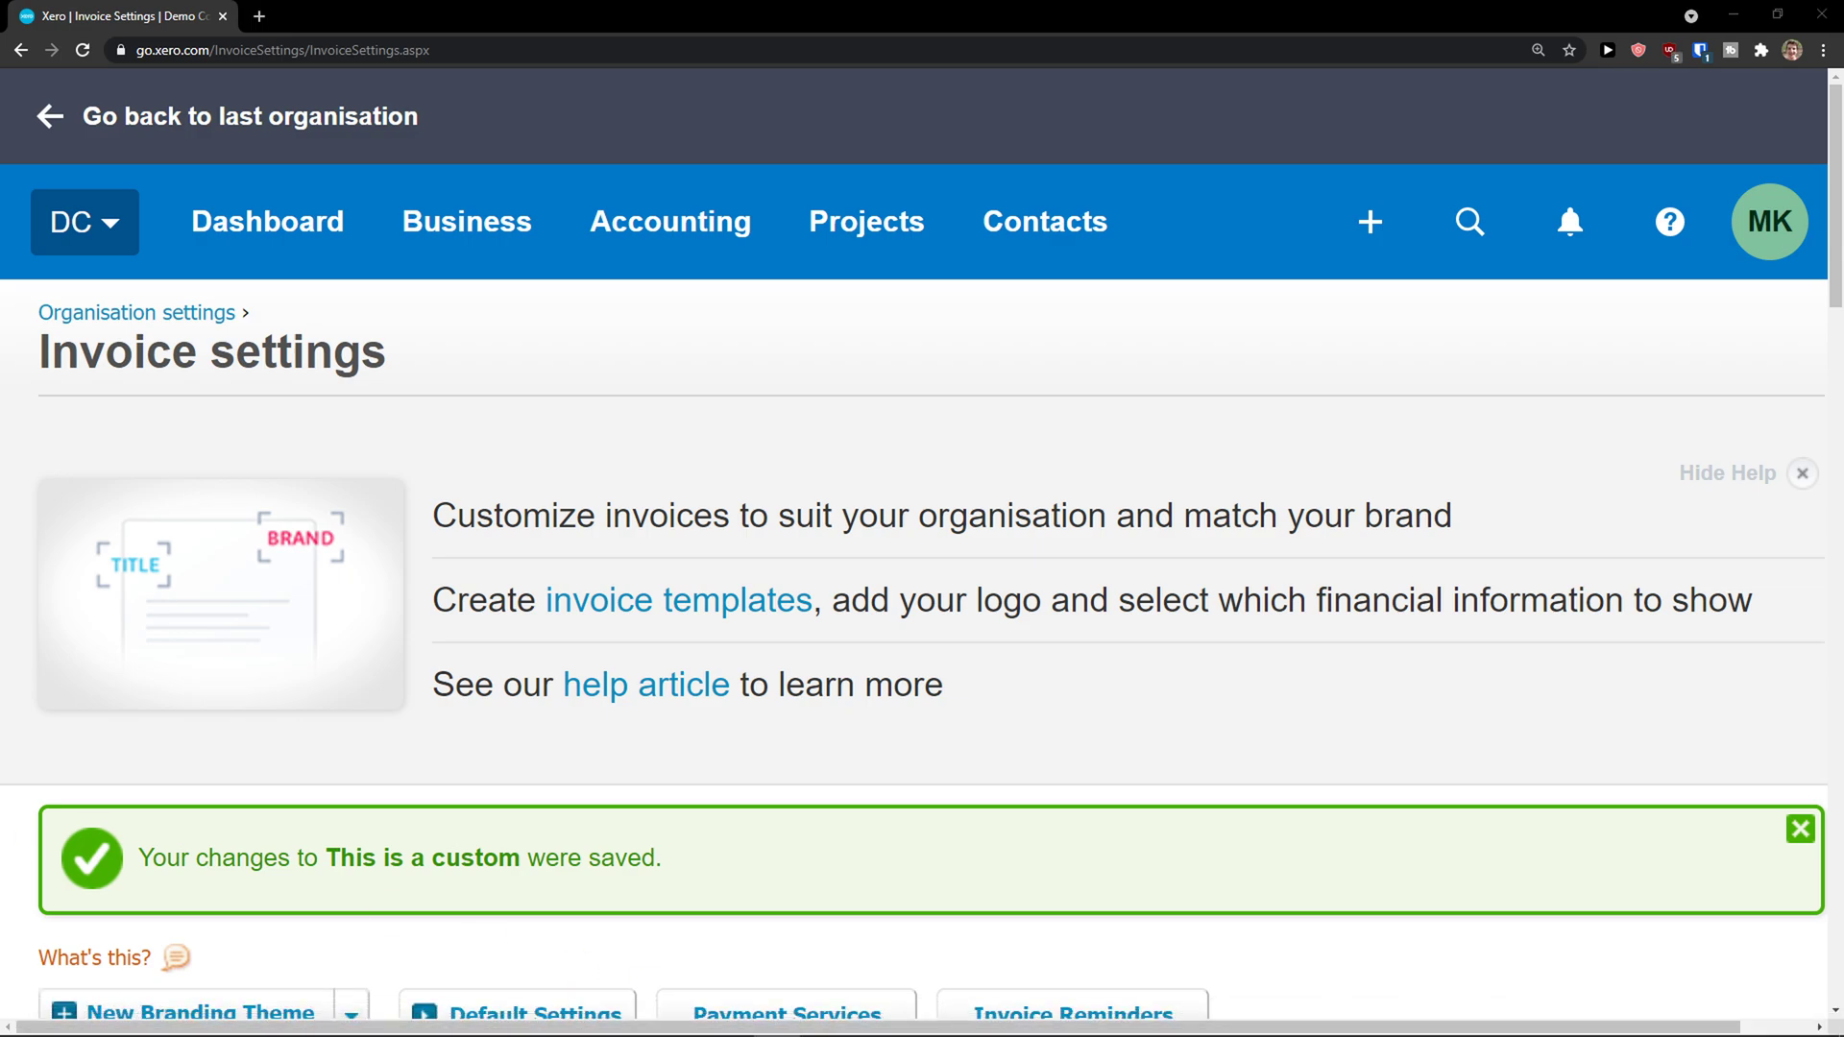
Go to the Demo Company's Organisation settings from the DC menu.
{"action": "left_click", "coordinate": [59, 242]}
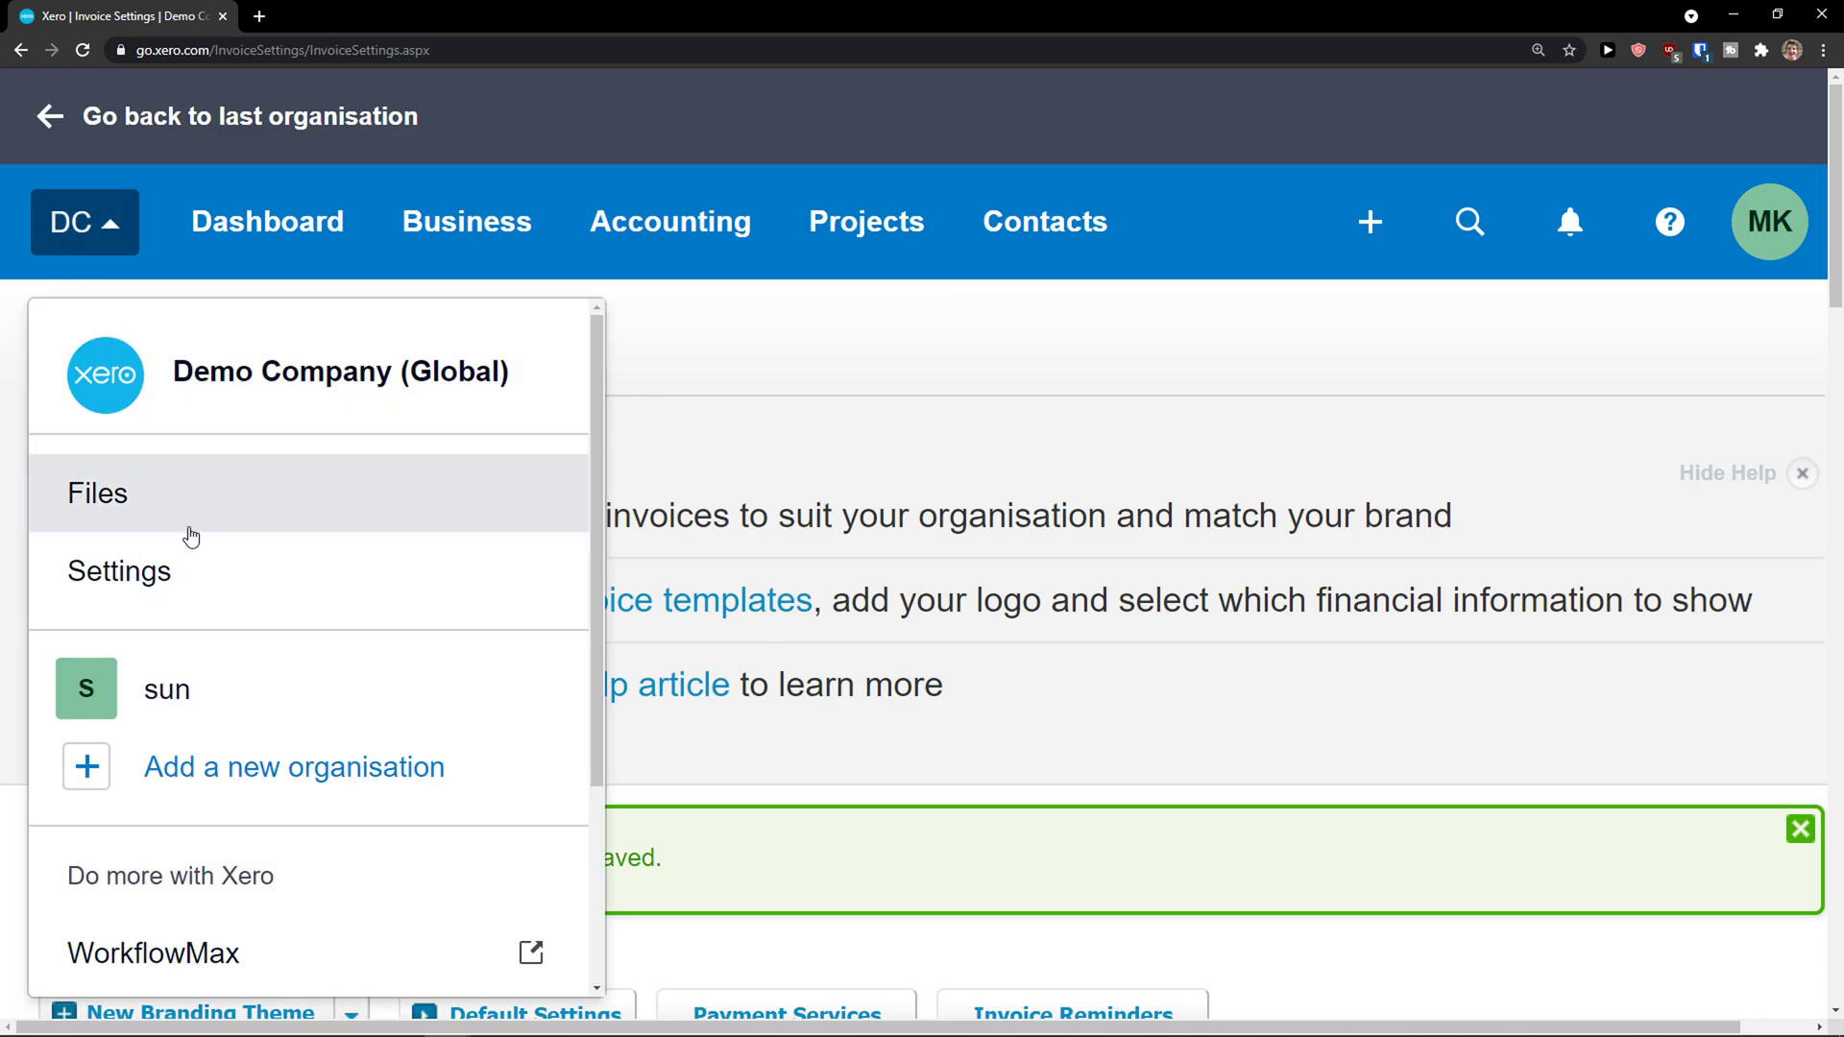
{"action": "left_click", "coordinate": [183, 583]}
{"action": "scroll", "coordinate": [580, 601], "scroll_direction": "down", "scroll_amount": 2}
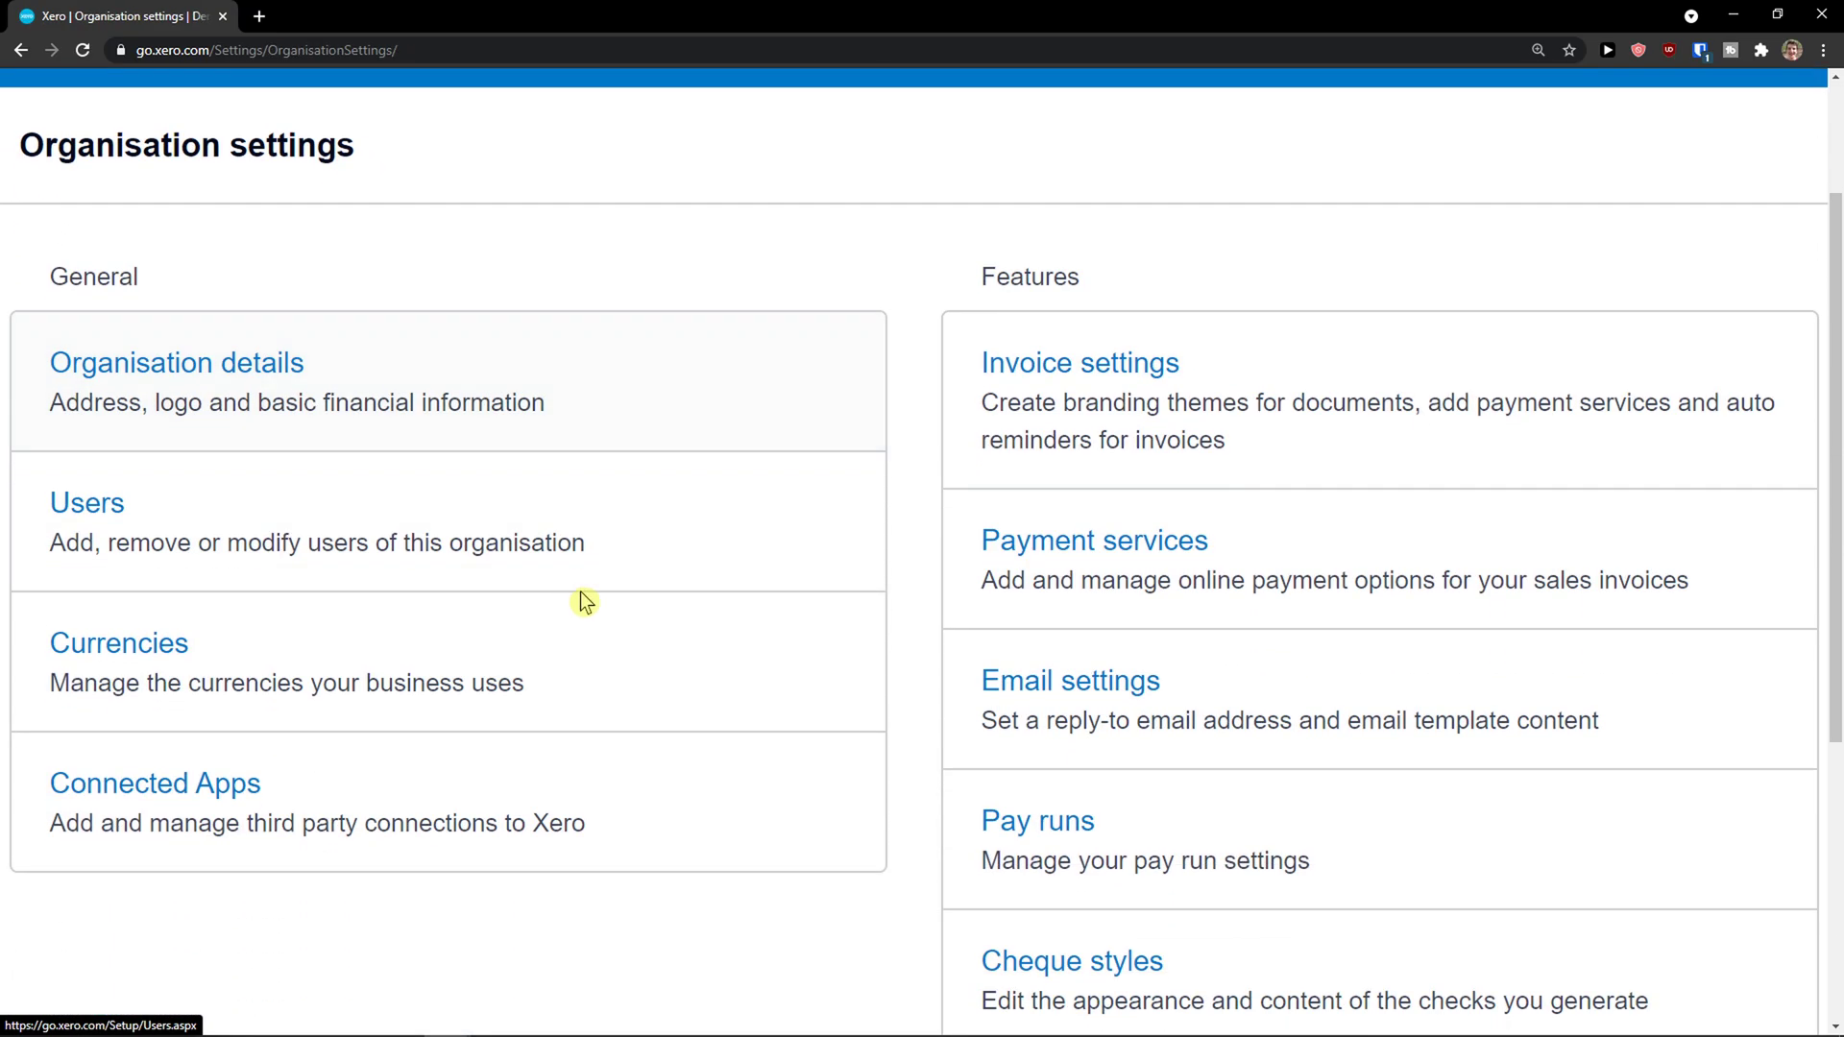
{"action": "scroll", "coordinate": [897, 624], "scroll_direction": "down", "scroll_amount": 2}
{"action": "scroll", "coordinate": [894, 624], "scroll_direction": "up", "scroll_amount": 3}
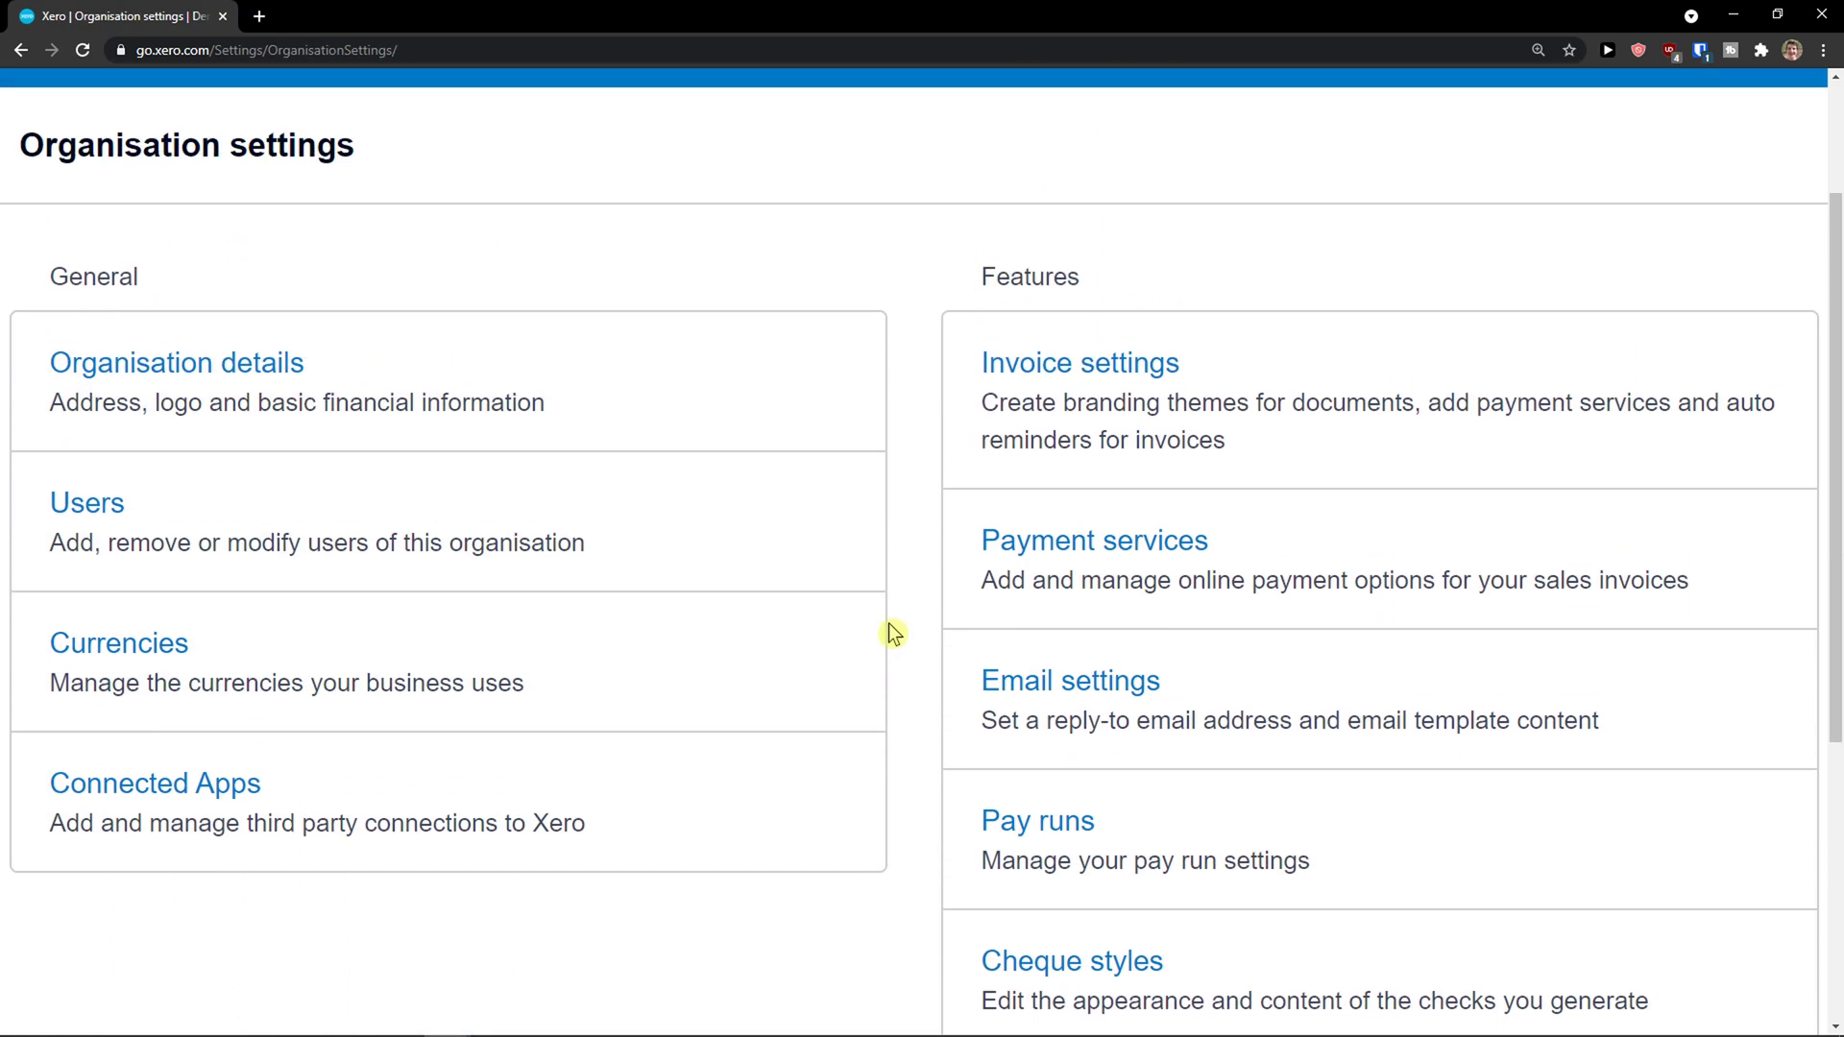
View the Organisation details page and its address fields.
{"action": "left_click", "coordinate": [632, 365]}
{"action": "left_click", "coordinate": [623, 361]}
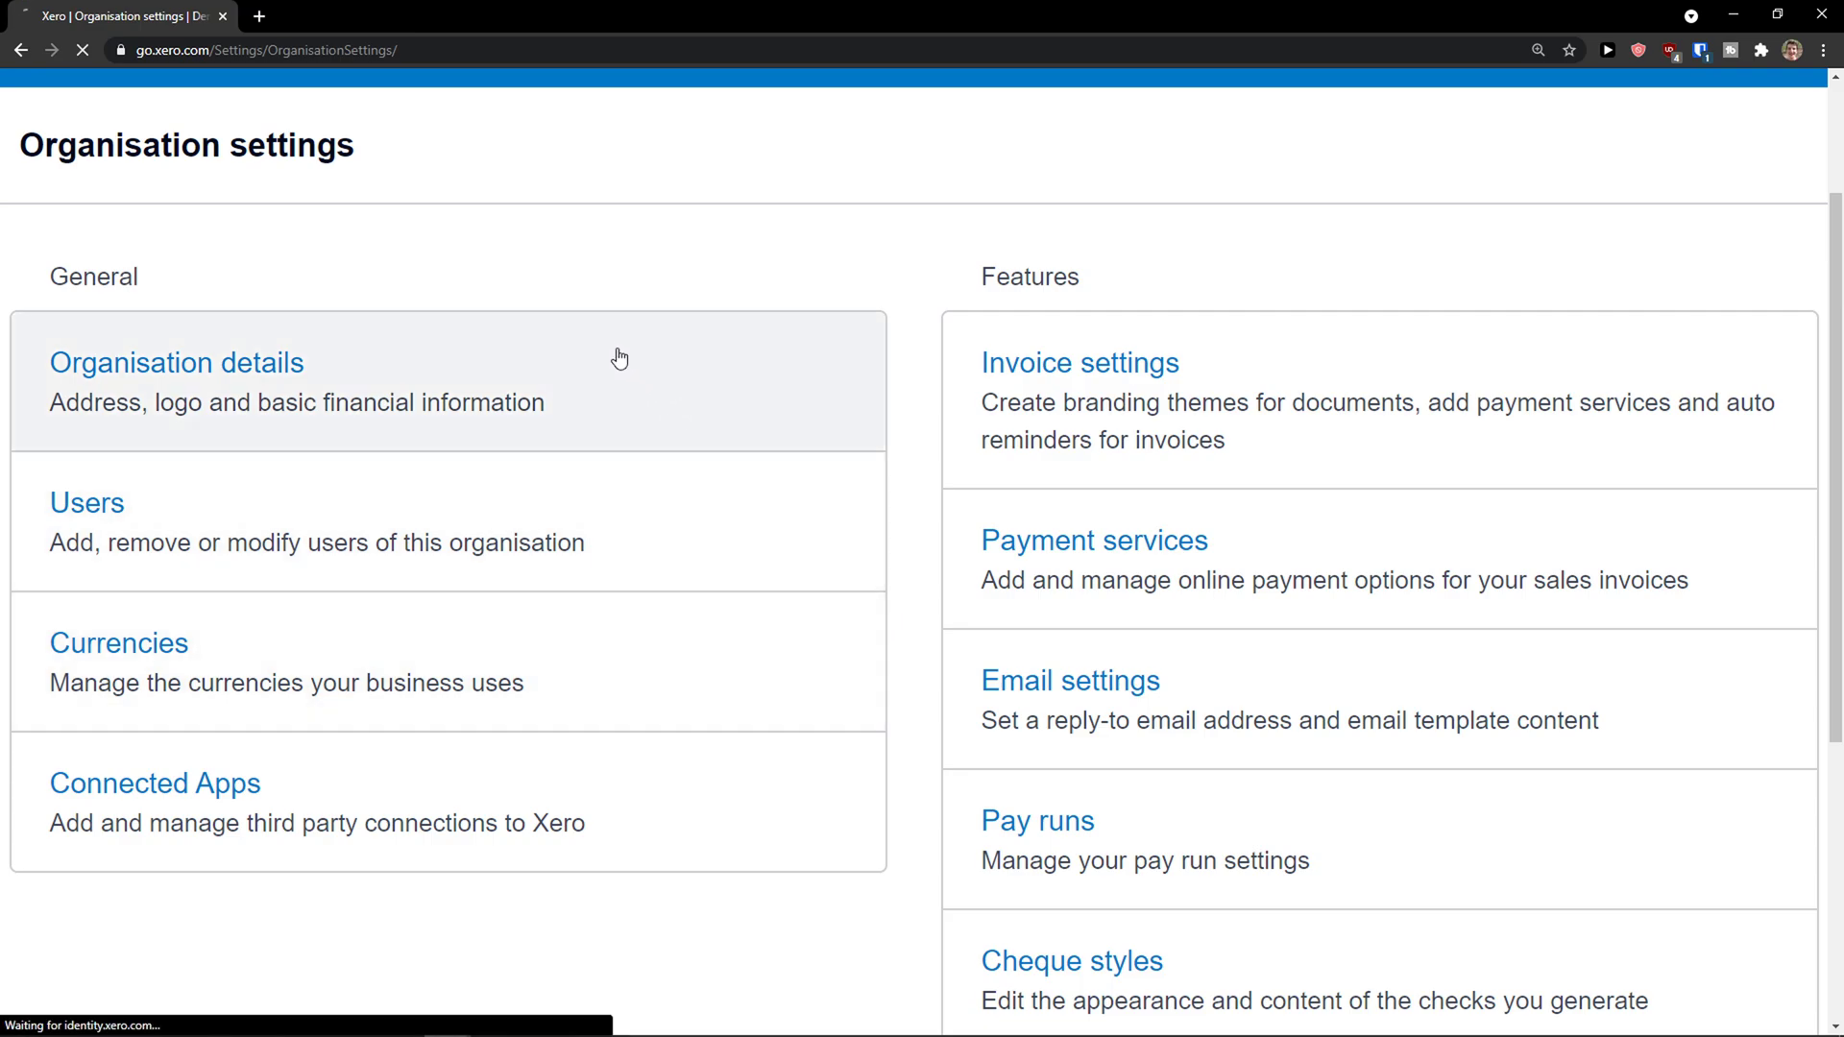
{"action": "scroll", "coordinate": [546, 509], "scroll_direction": "down", "scroll_amount": 10}
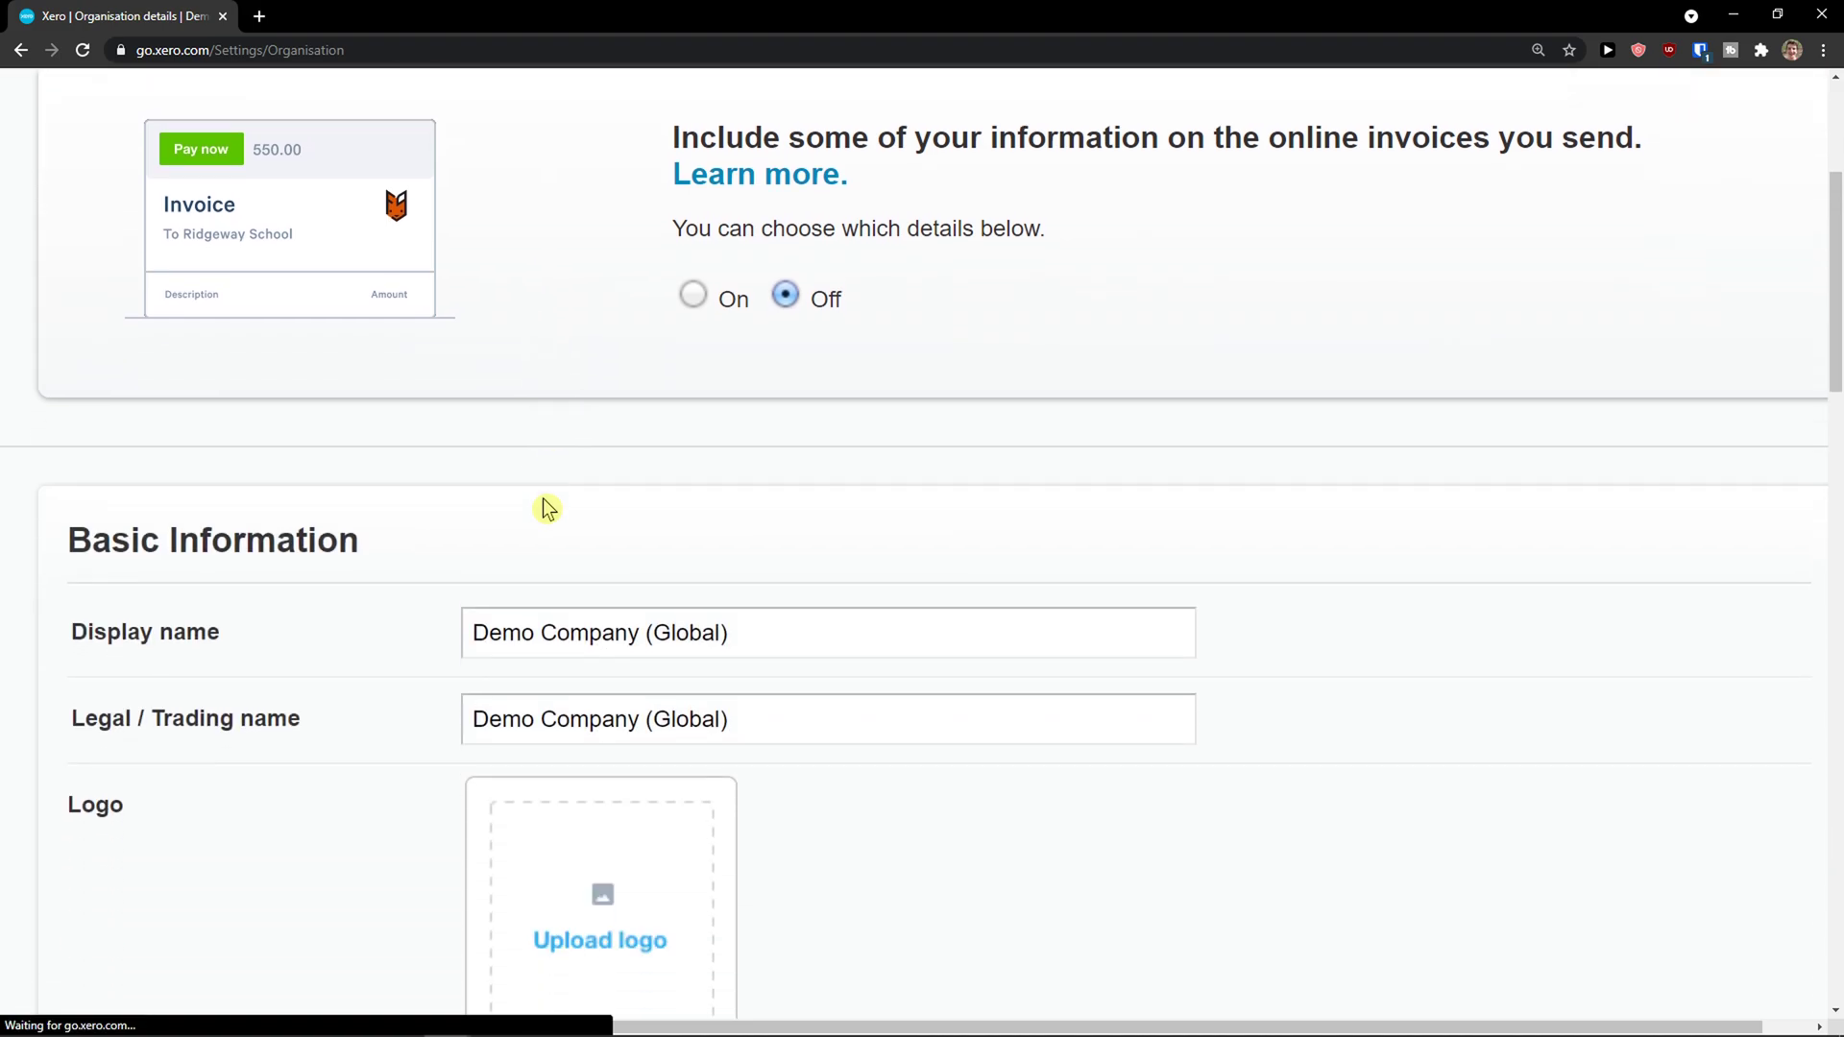
{"action": "scroll", "coordinate": [544, 499], "scroll_direction": "down", "scroll_amount": 12}
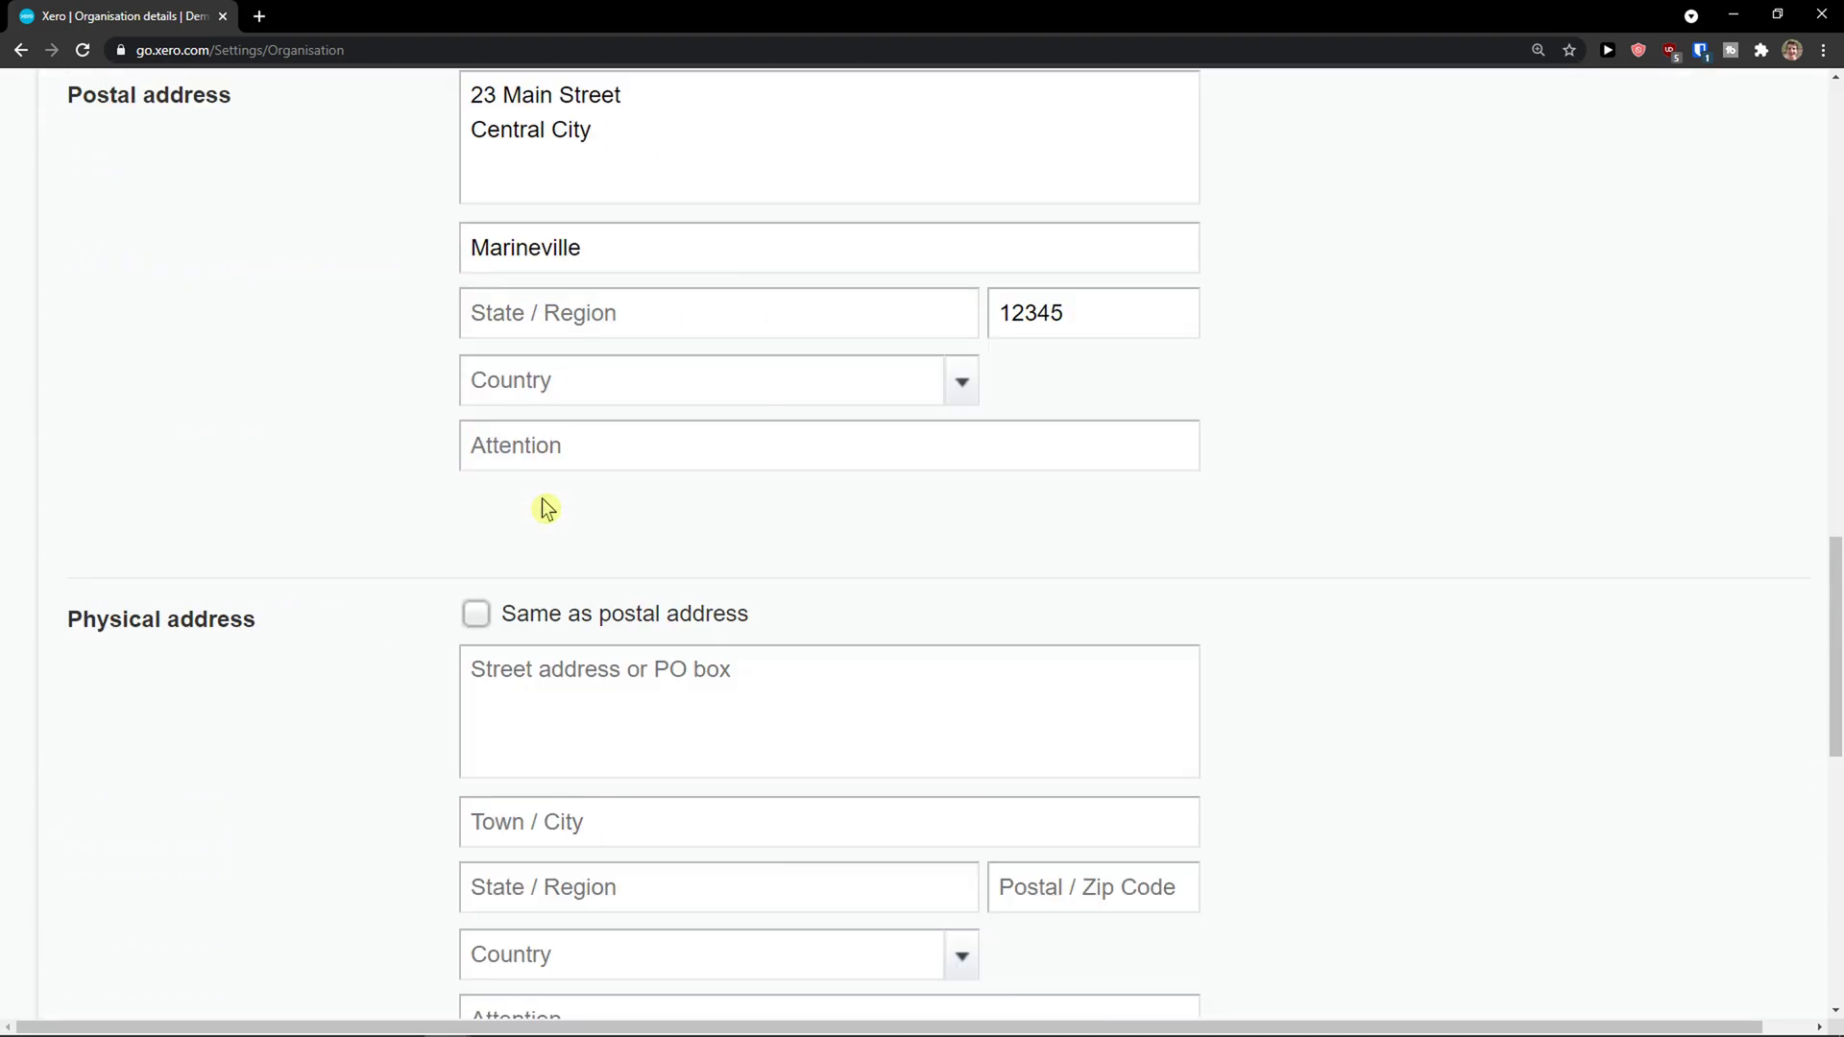
{"action": "scroll", "coordinate": [542, 499], "scroll_direction": "up", "scroll_amount": 2}
Reopen Invoice settings from Organisation settings and review the Standard and Special Projects branding themes.
{"action": "left_click", "coordinate": [20, 50]}
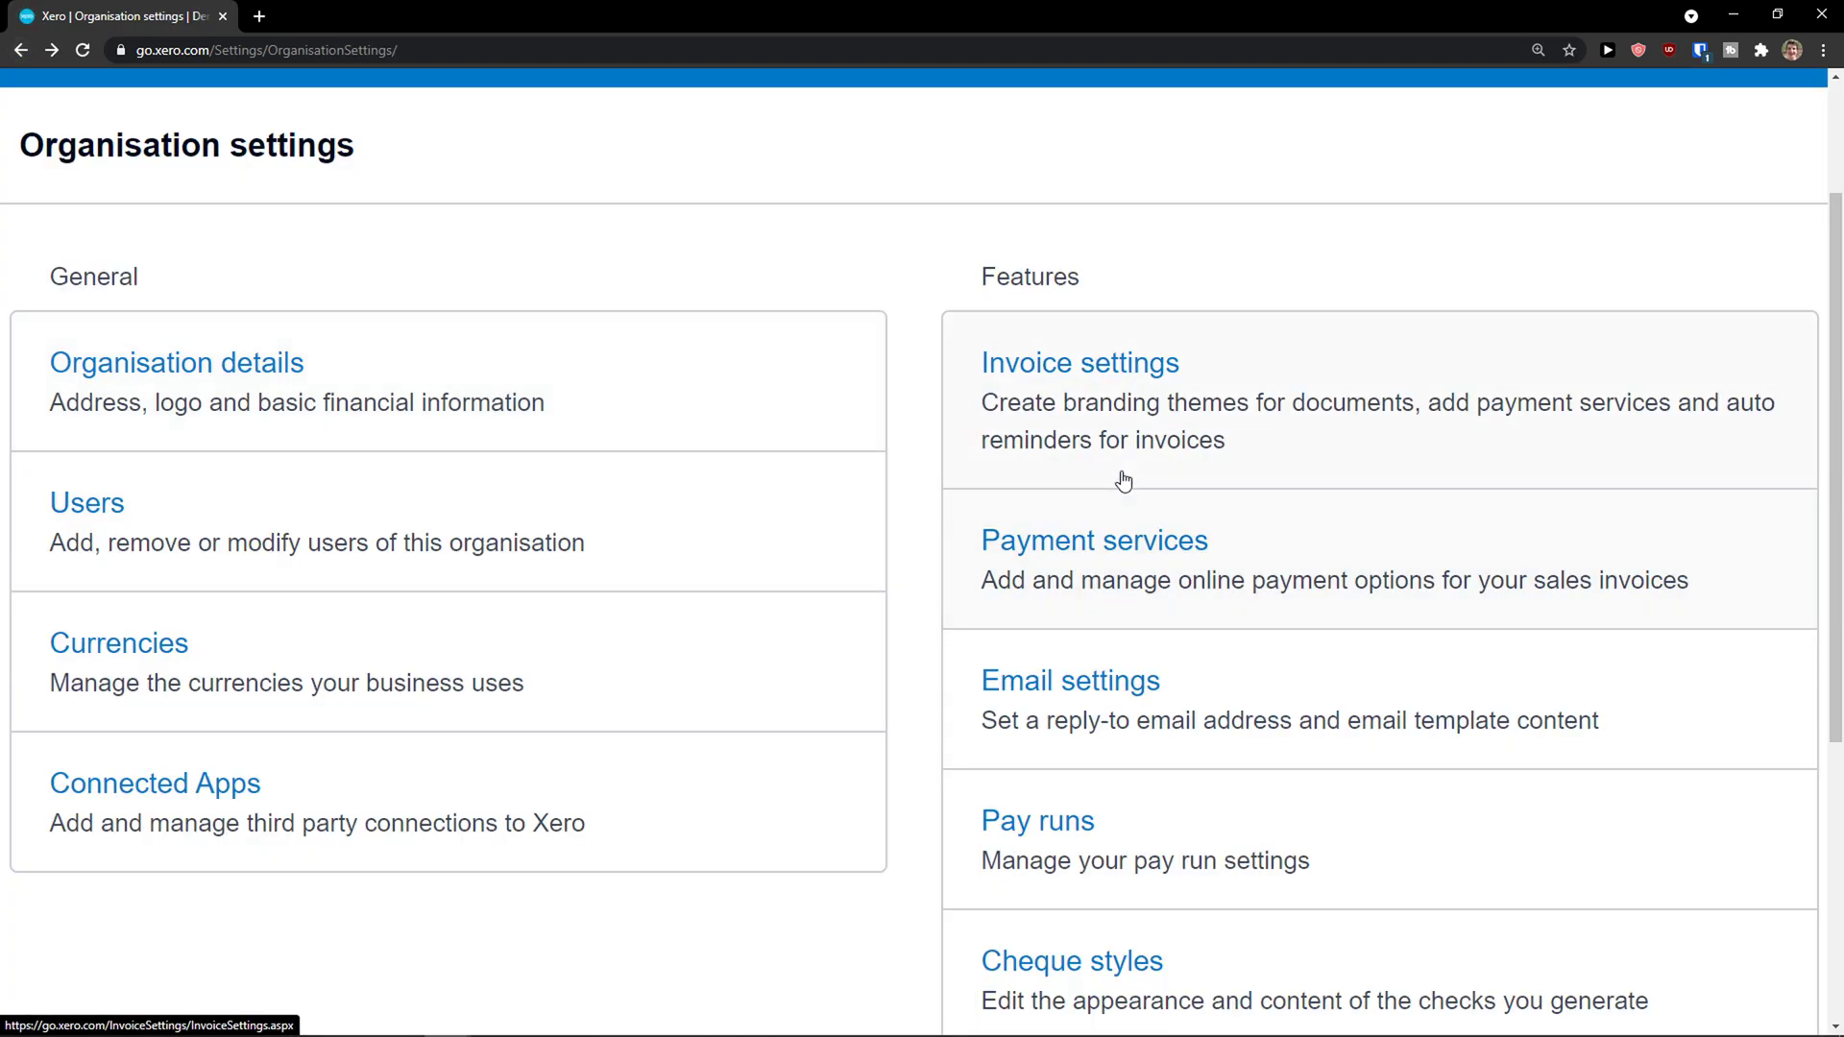
{"action": "left_click", "coordinate": [1104, 432]}
{"action": "scroll", "coordinate": [778, 564], "scroll_direction": "down", "scroll_amount": 6}
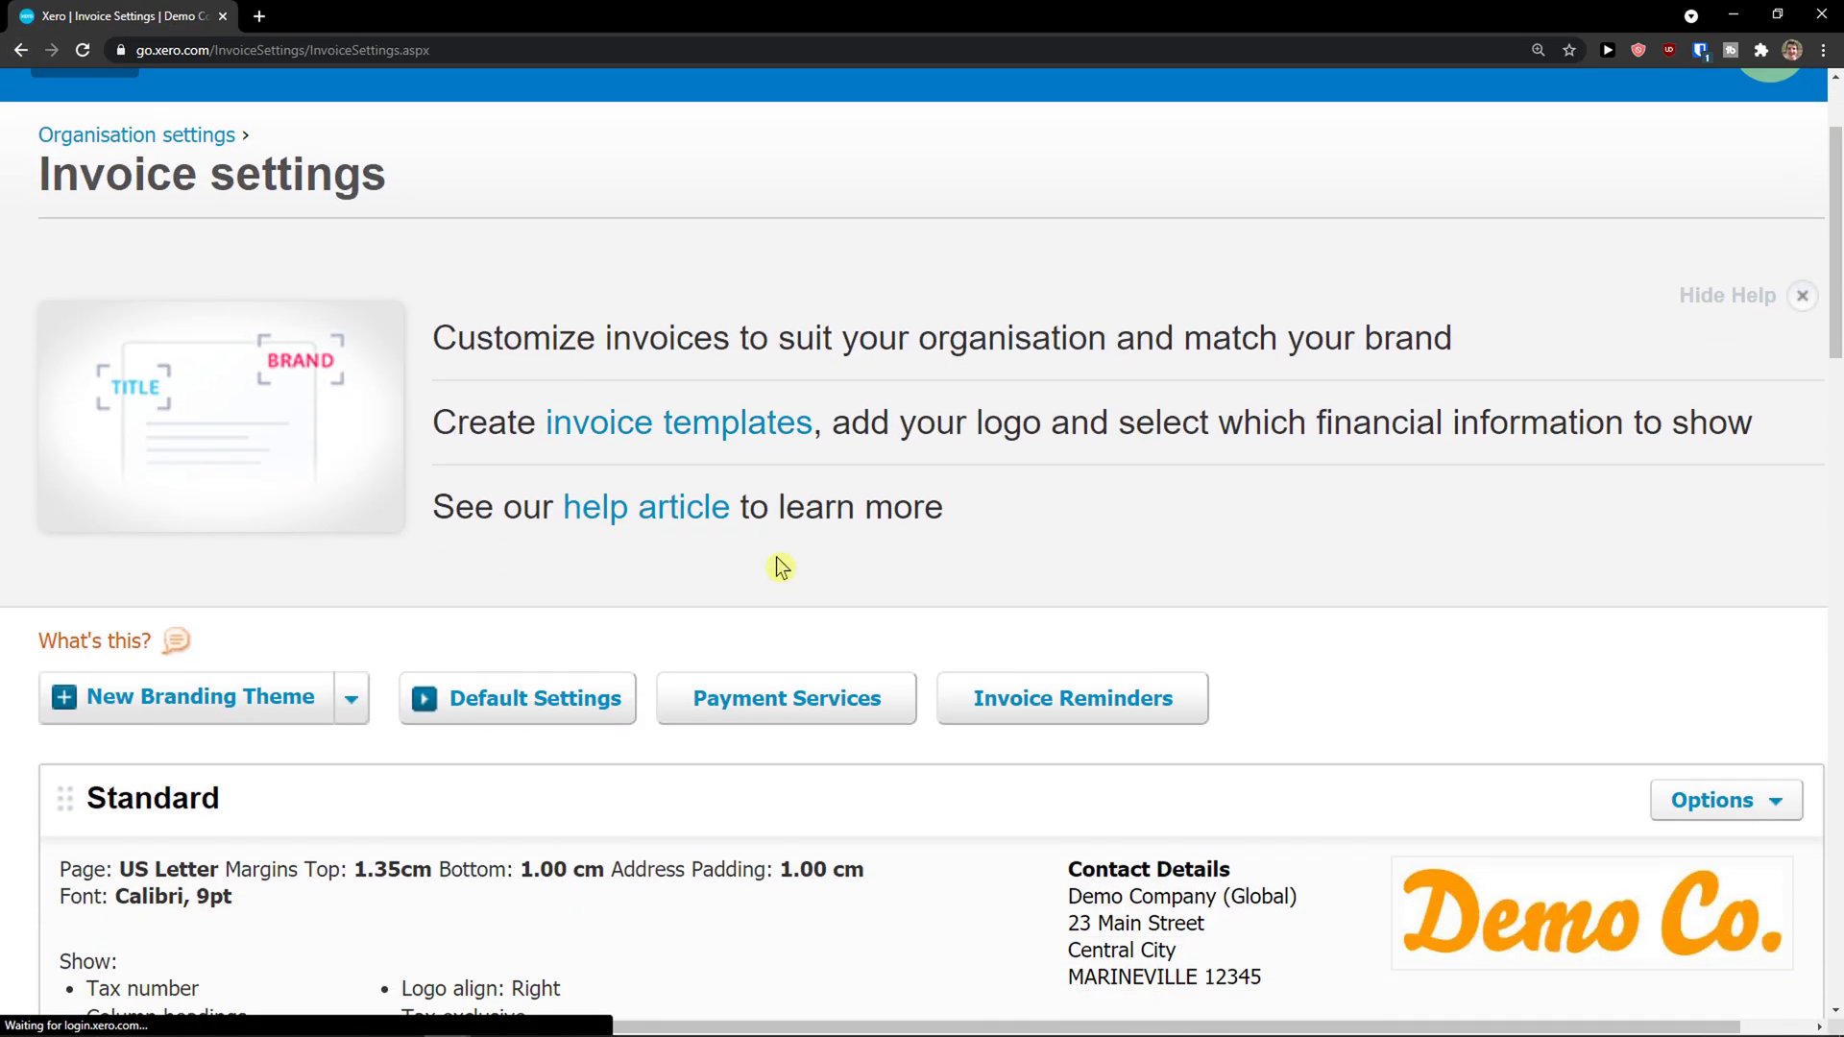
{"action": "scroll", "coordinate": [766, 560], "scroll_direction": "down", "scroll_amount": 9}
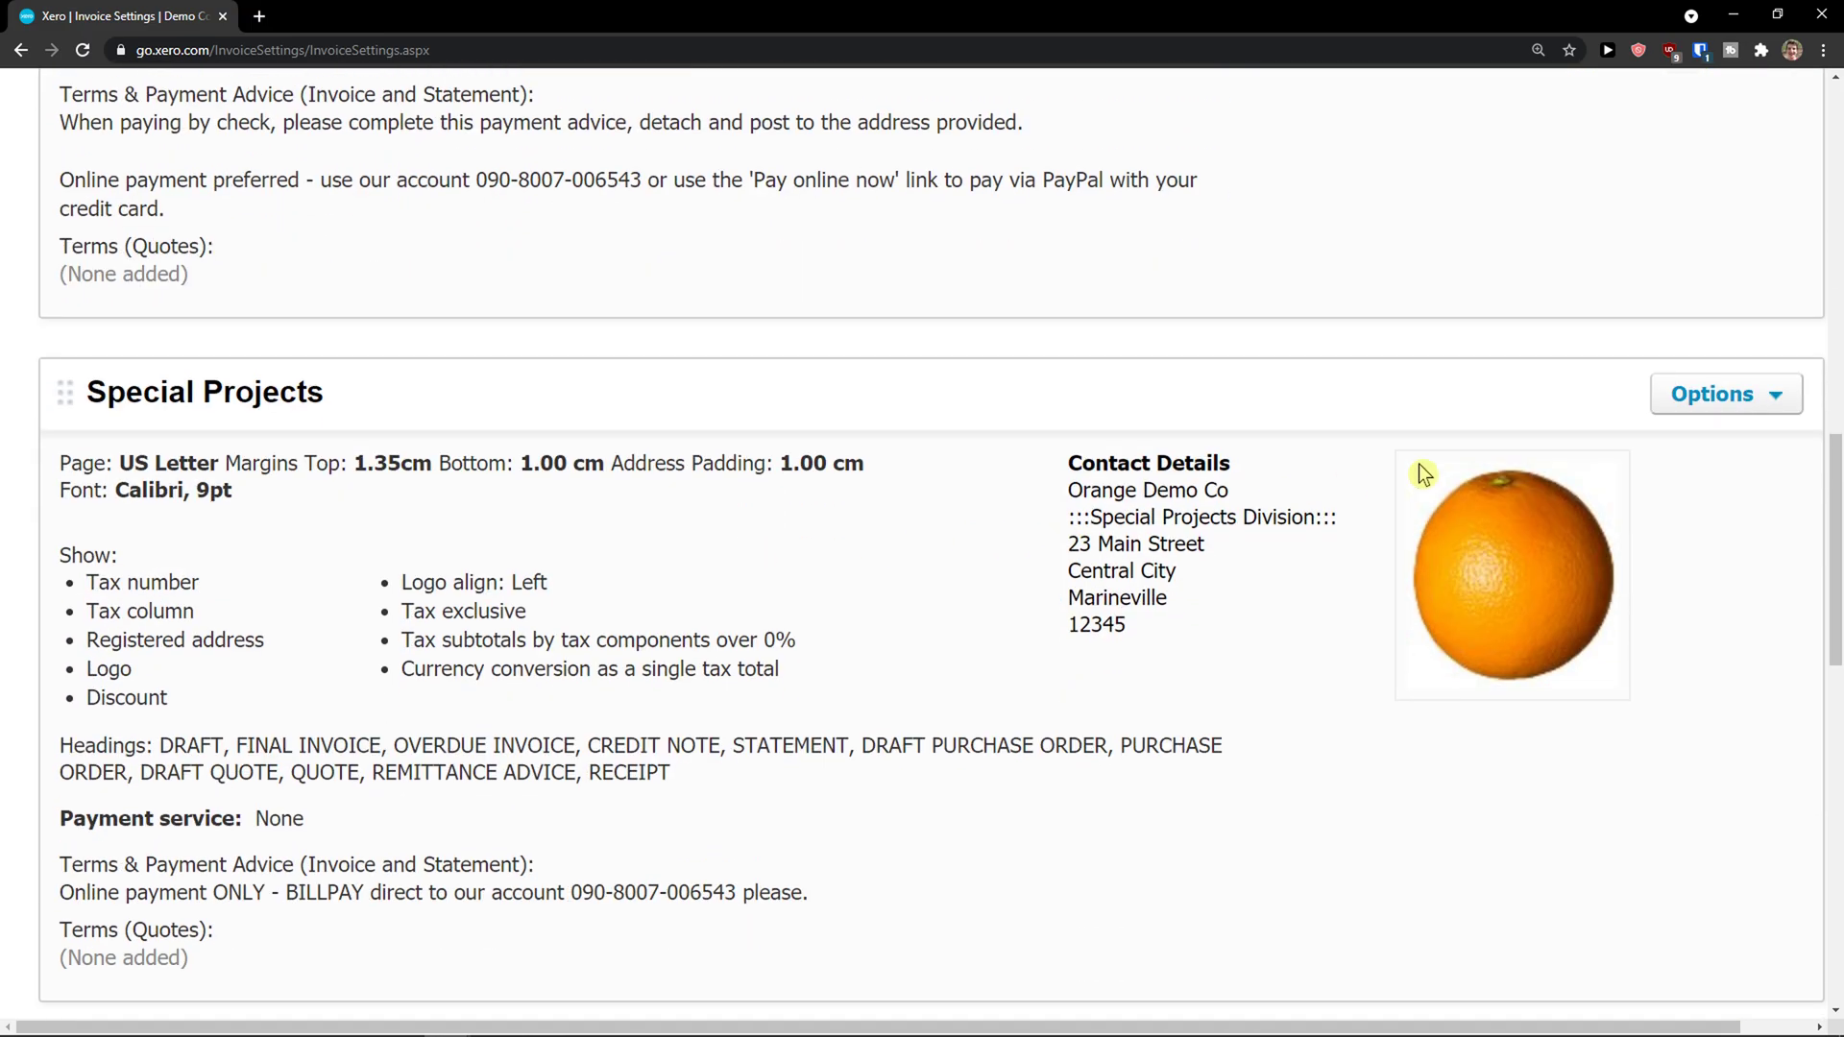
{"action": "scroll", "coordinate": [1573, 506], "scroll_direction": "up", "scroll_amount": 6}
{"action": "scroll", "coordinate": [1307, 477], "scroll_direction": "down", "scroll_amount": 3}
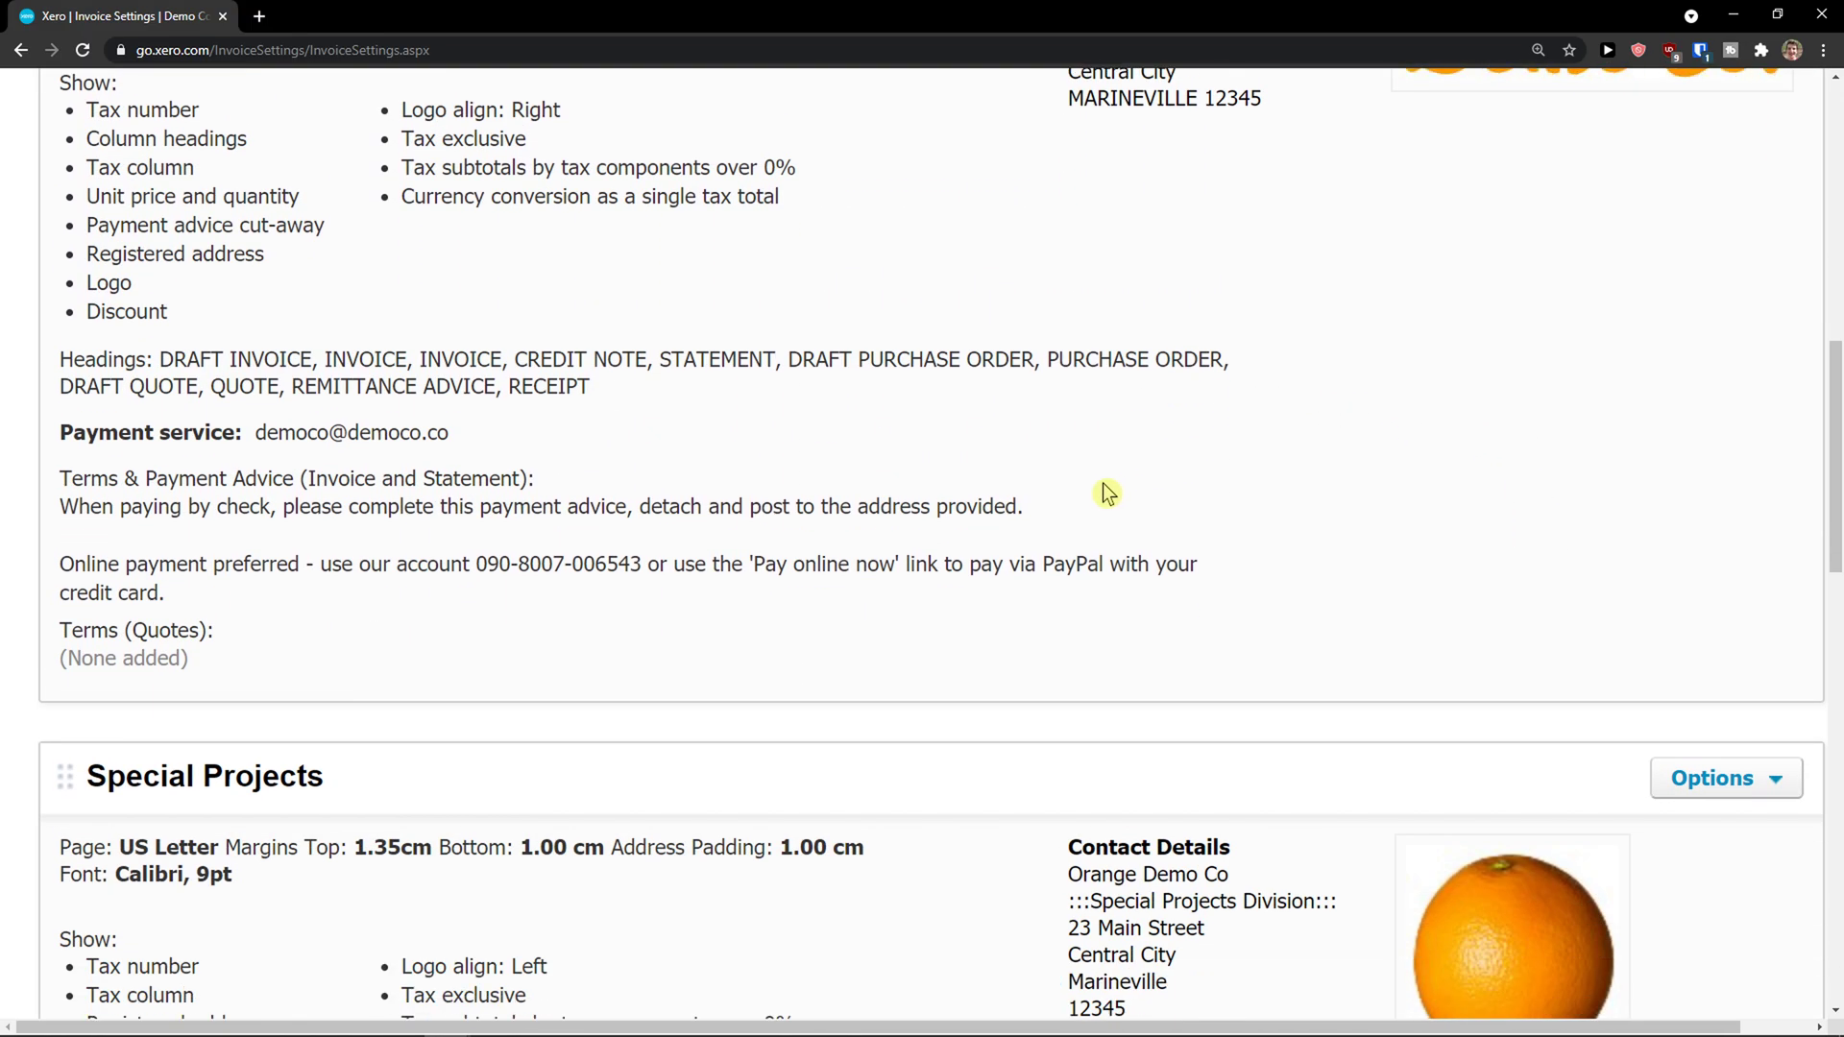
{"action": "scroll", "coordinate": [1033, 499], "scroll_direction": "up", "scroll_amount": 3}
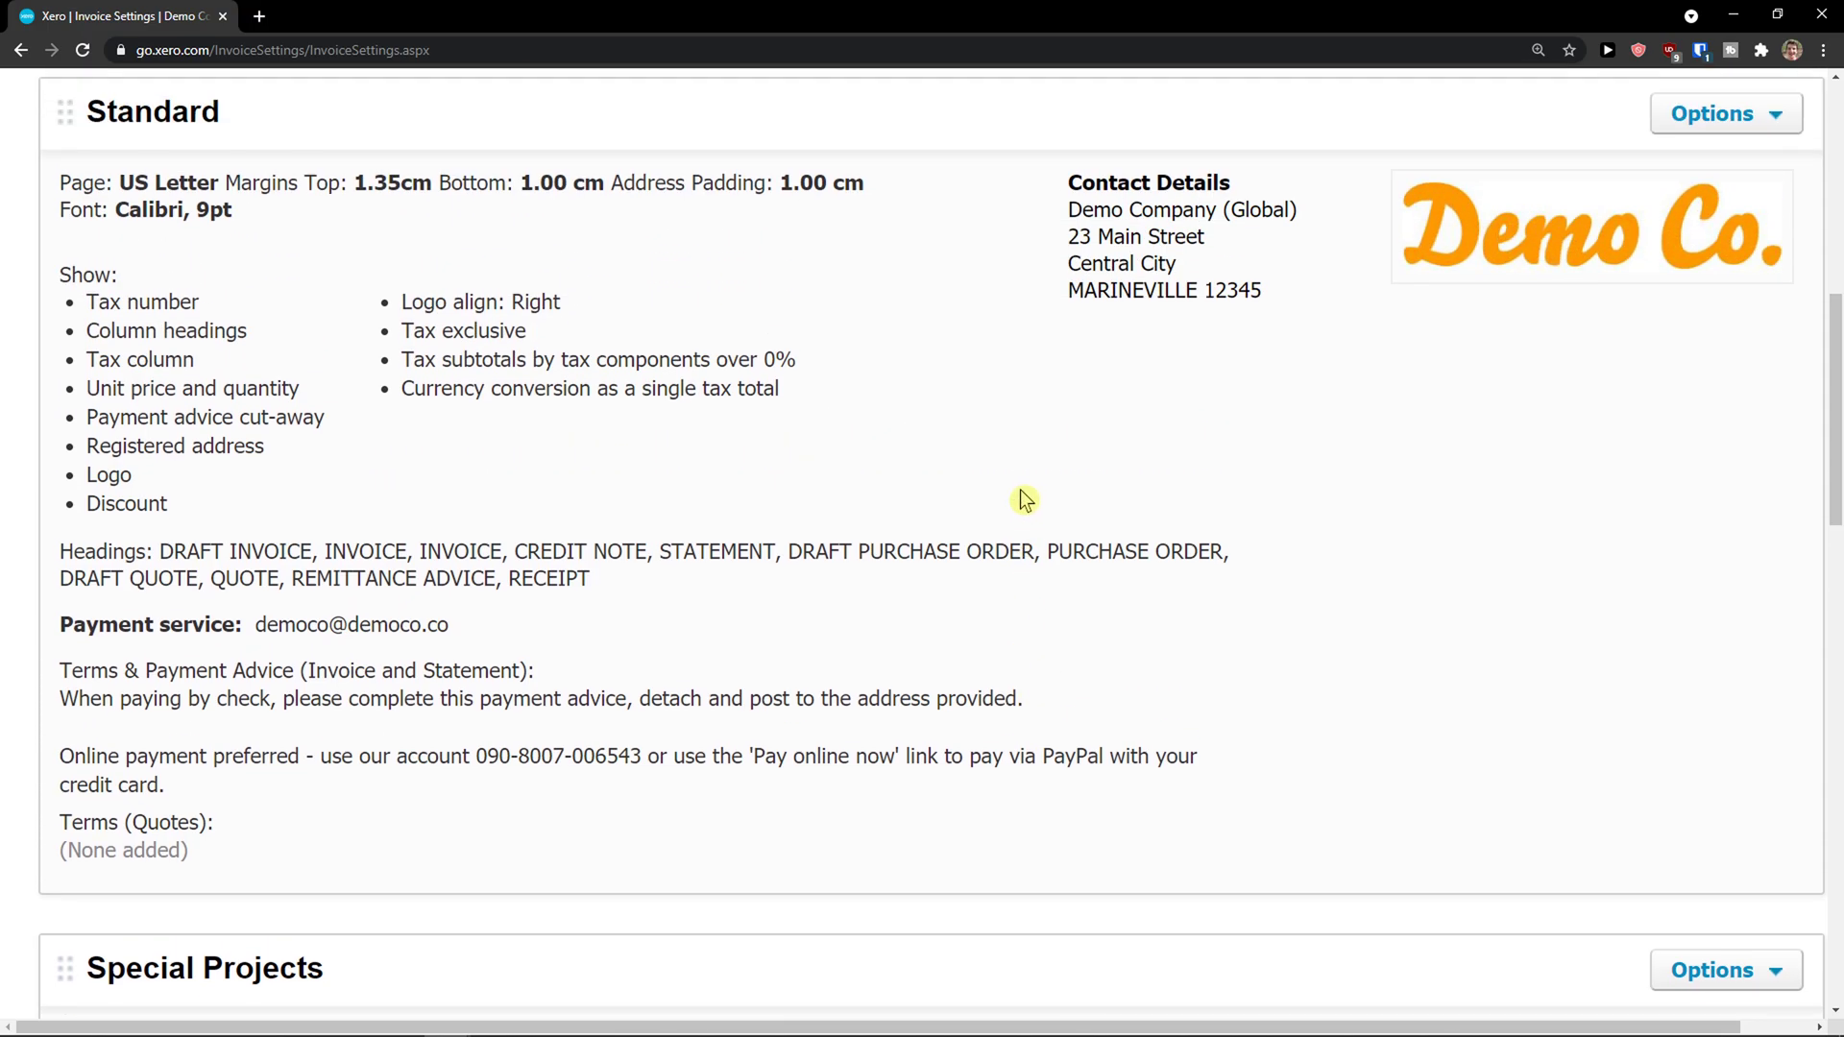
{"action": "scroll", "coordinate": [1017, 499], "scroll_direction": "up", "scroll_amount": 9}
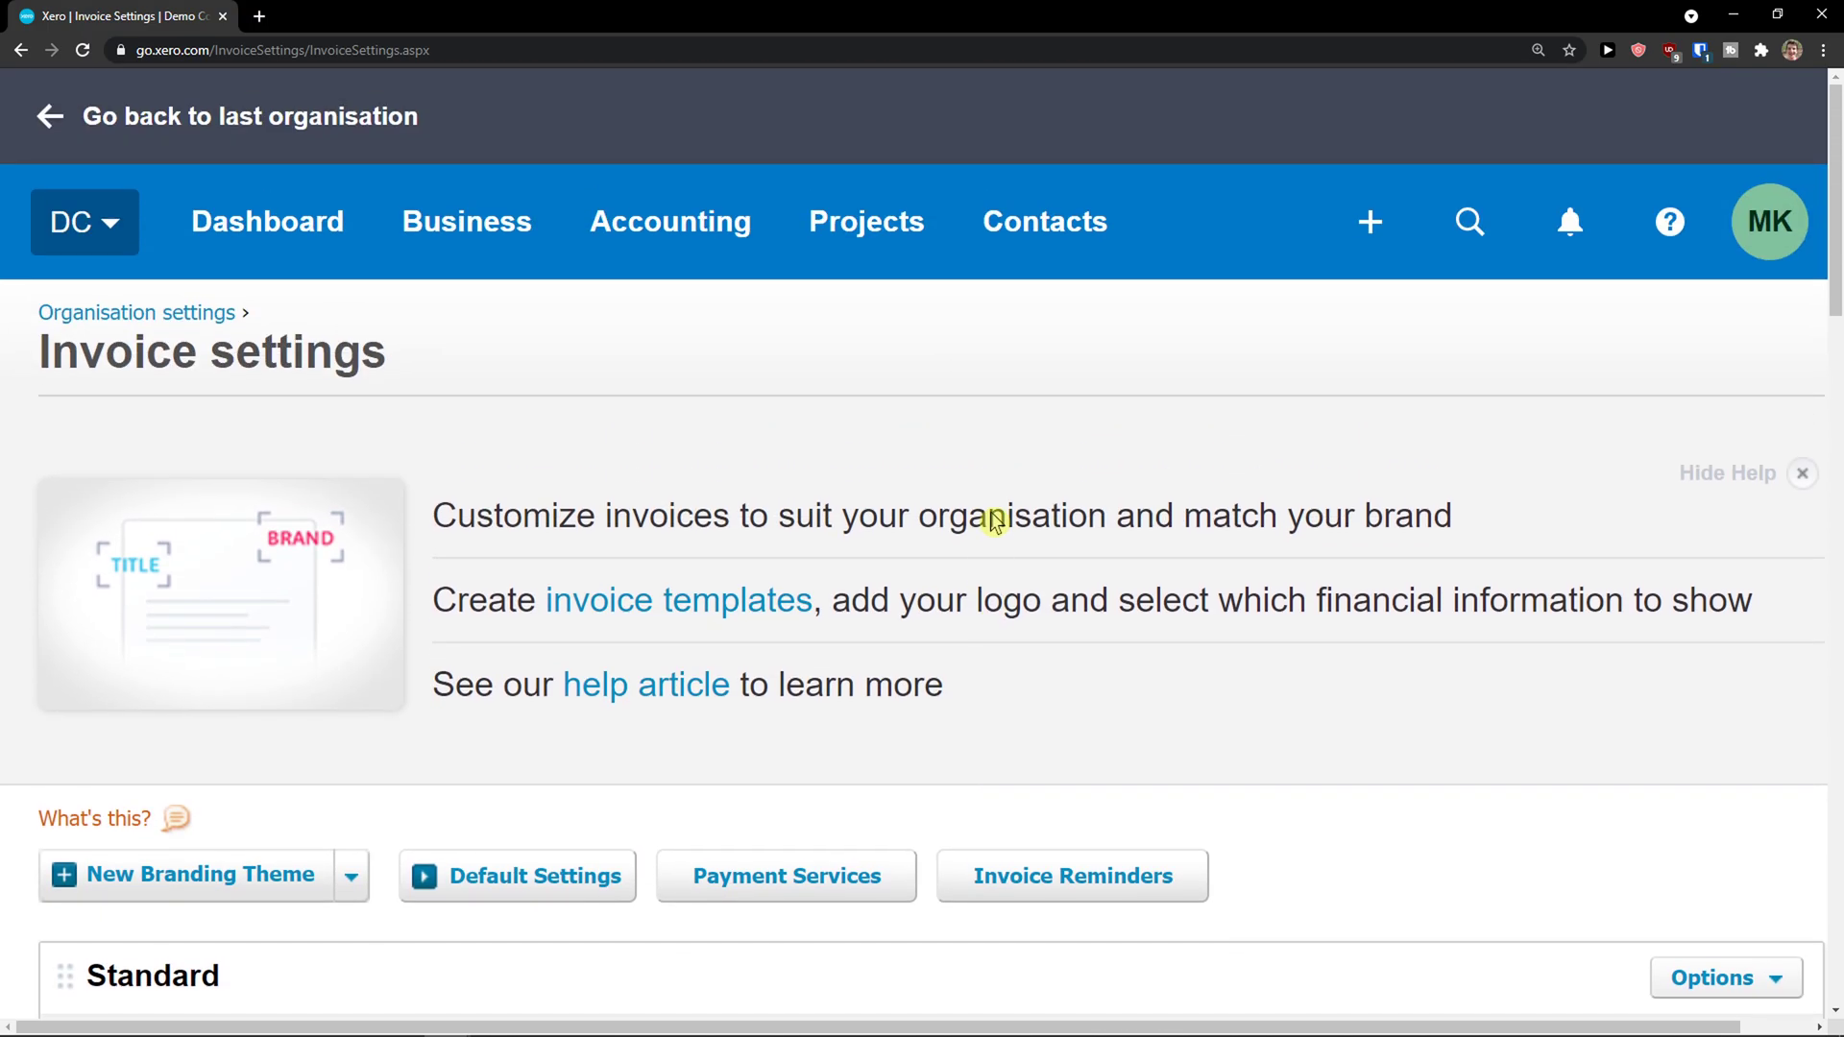